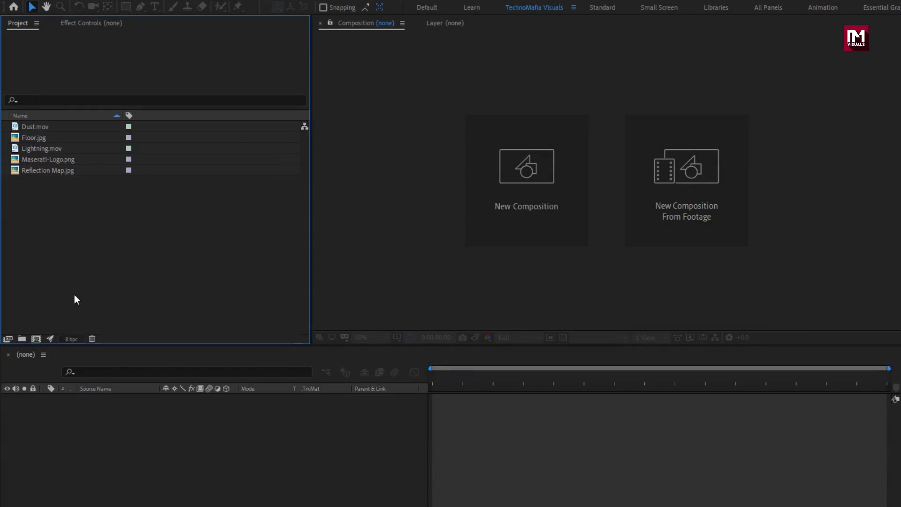
left_click(39, 127)
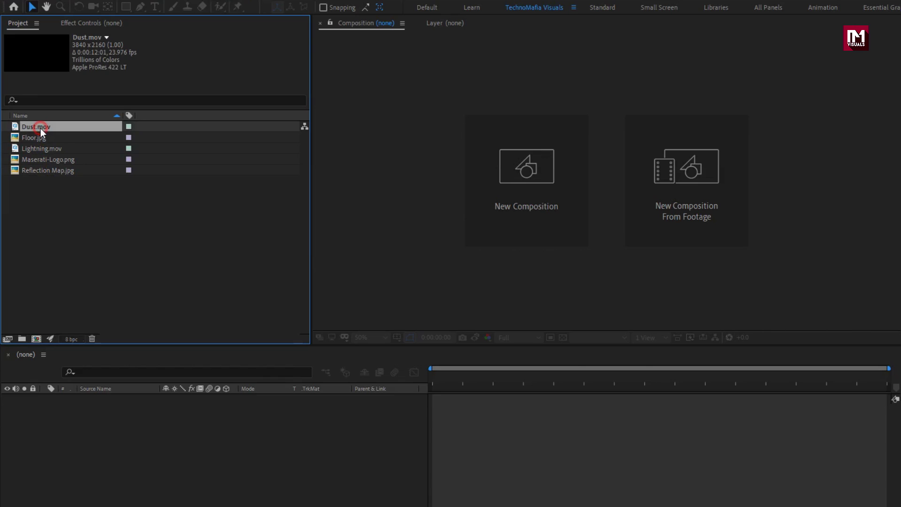
left_click(40, 137)
left_click(41, 148)
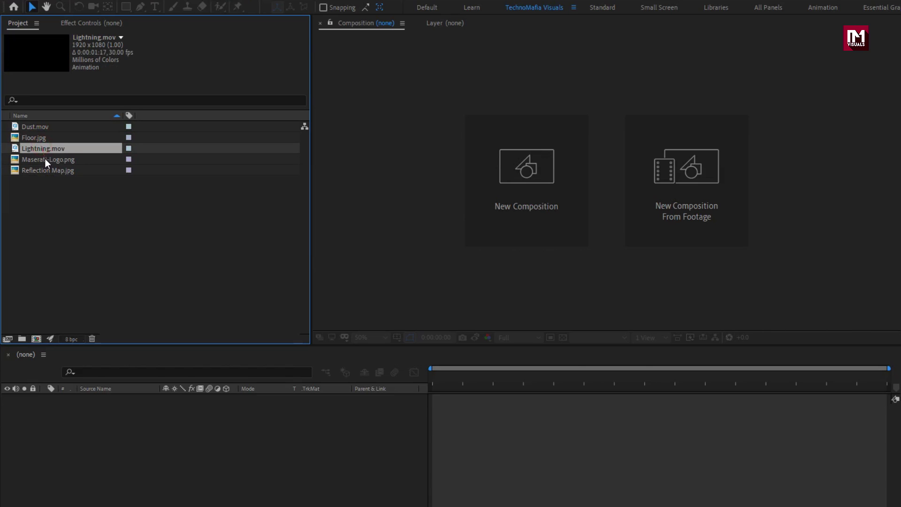
left_click(45, 159)
left_click(46, 170)
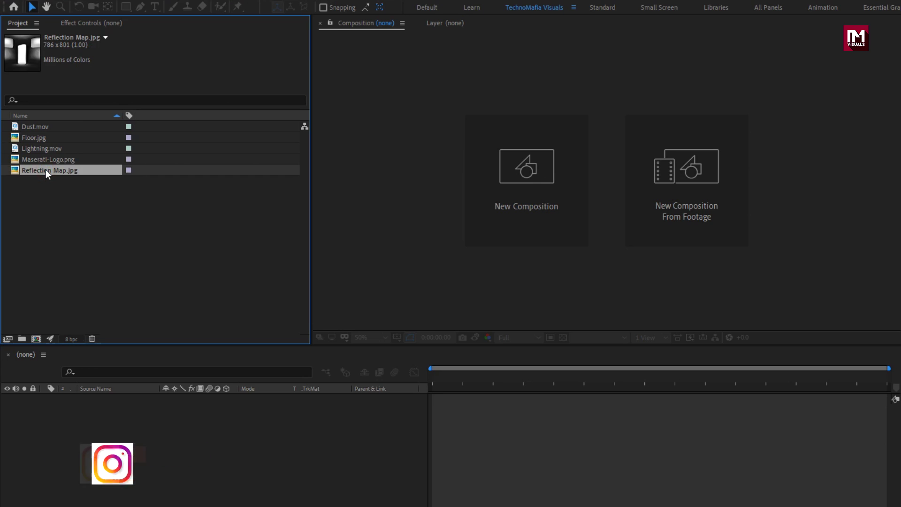
- Create a 1920×1080, 30 fps comp named Logo_Animation with a 0:00:07:00 duration
key("ctrl+n")
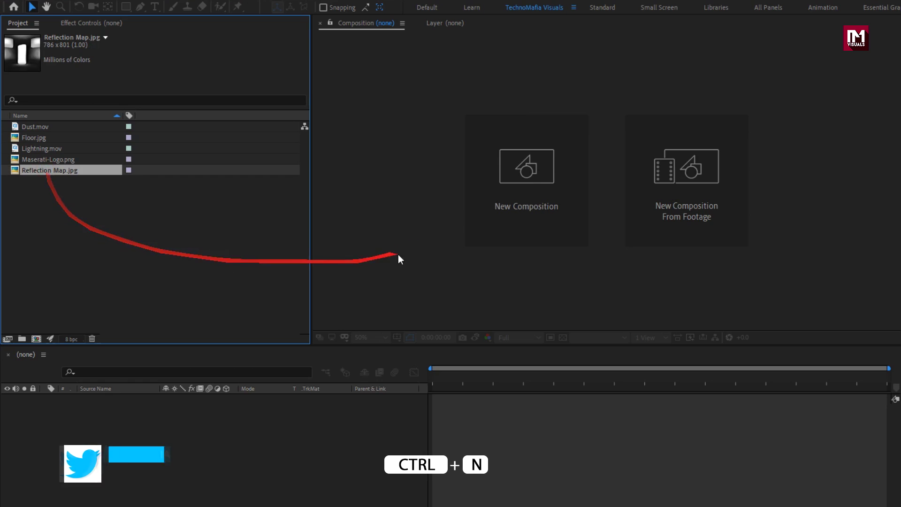
left_click(480, 201)
type("L")
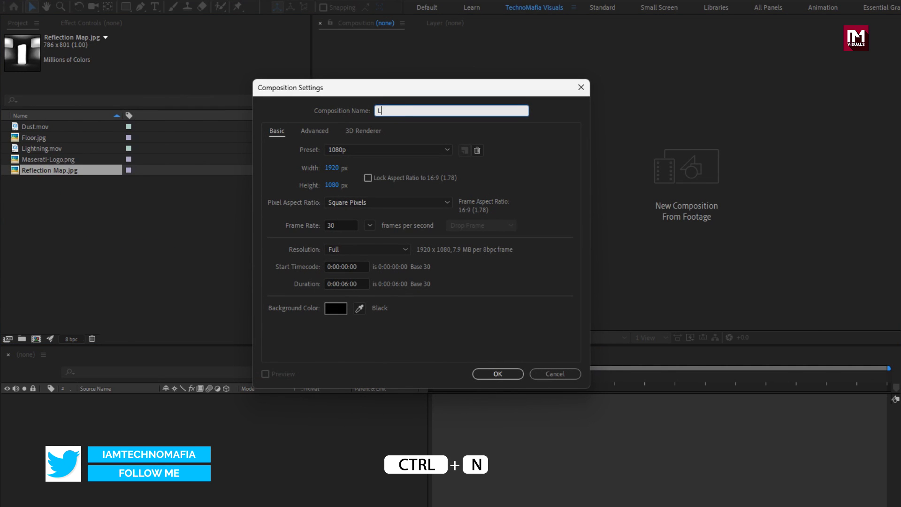
type("ogo_Animation")
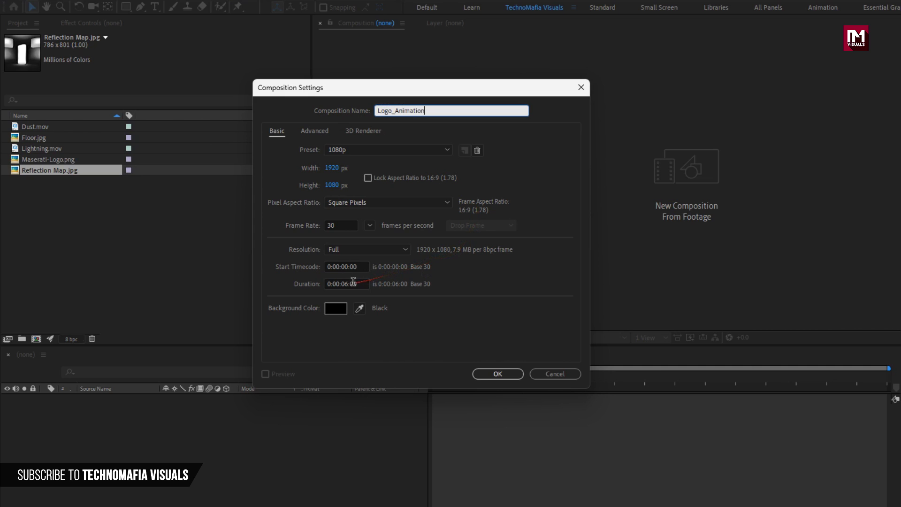
left_click(346, 283)
type("7")
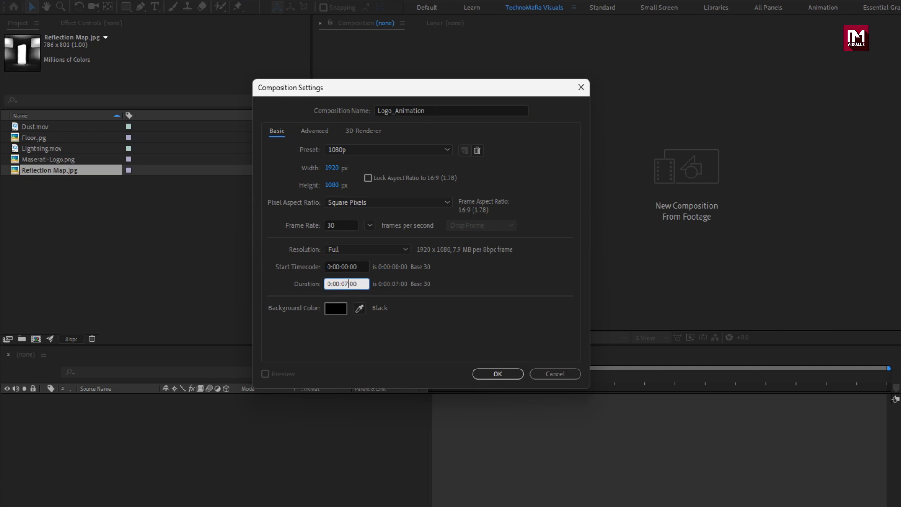
left_click(491, 376)
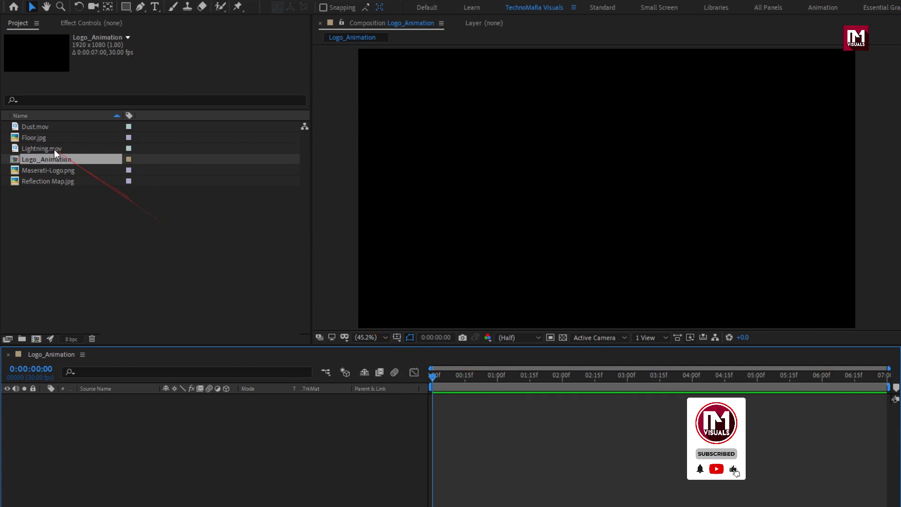
- Add Maserati-Logo.png to the timeline and apply a pure white Fill effect
left_click_drag(46, 172, 132, 441)
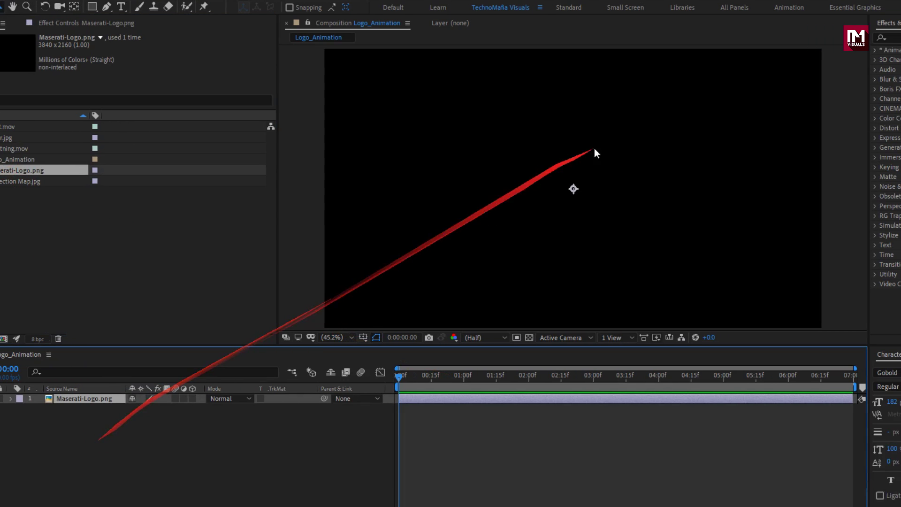
left_click(761, 38)
type("fill")
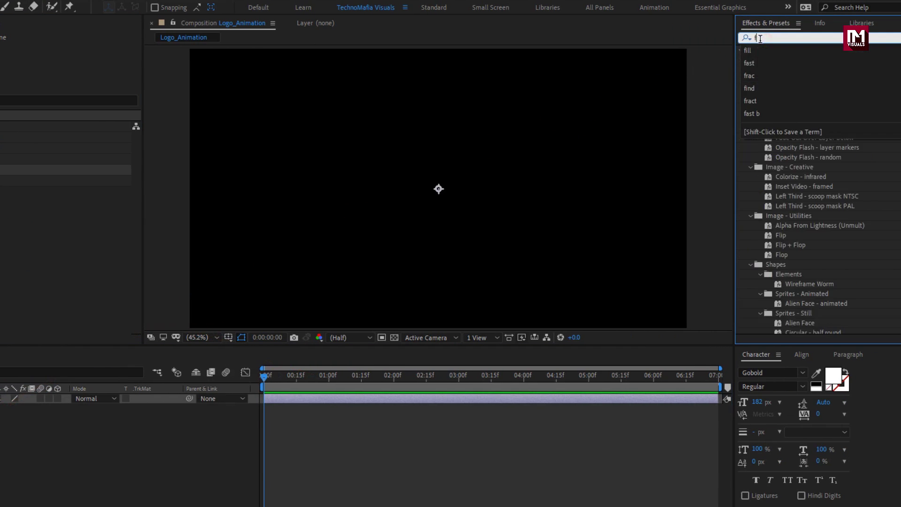
double_click(780, 108)
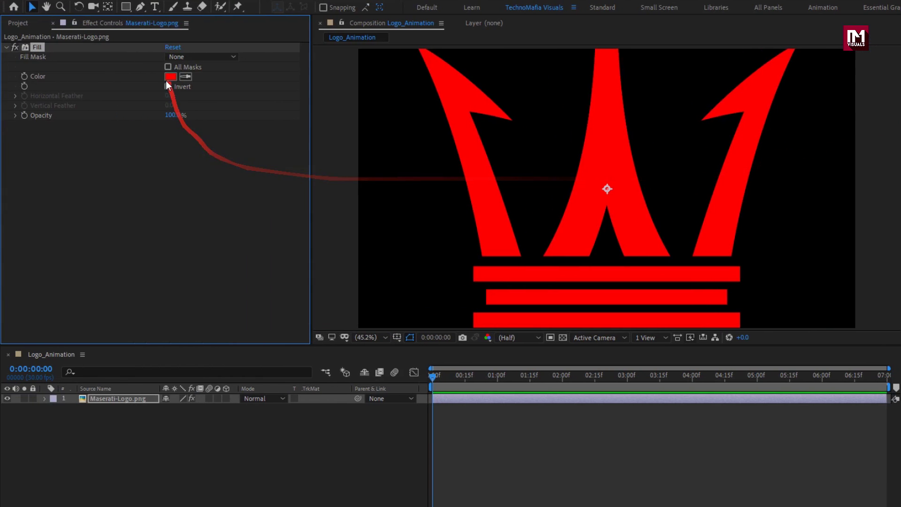
left_click(166, 79)
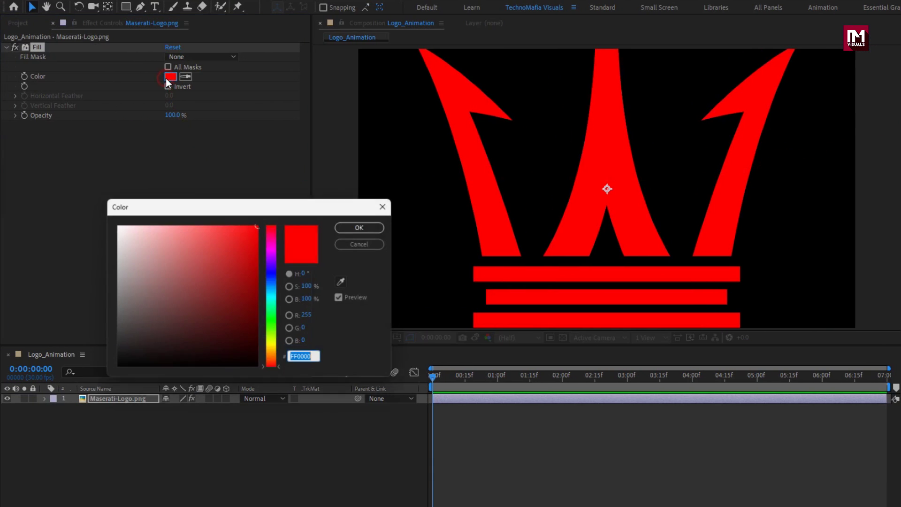
left_click_drag(133, 228, 83, 215)
left_click(356, 227)
- Scale the Maserati logo layer down to 20%
left_click(128, 396)
key("s")
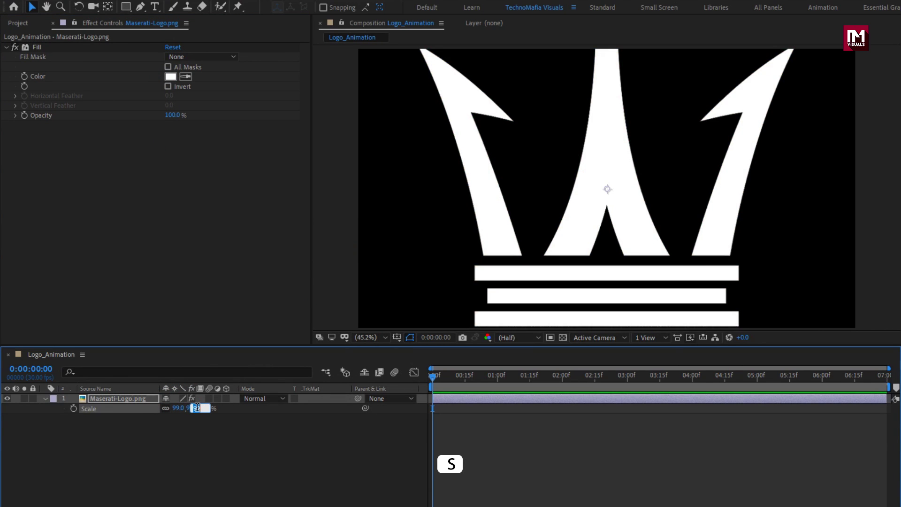
type("65")
key("shift+Down")
key("shift+Down")
key("shift+Down")
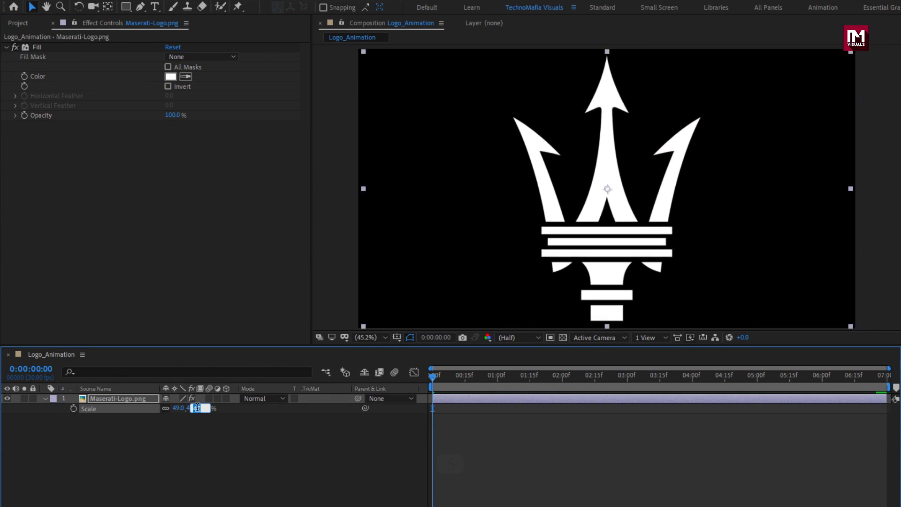
key("Down")
key("Down")
key("Down")
key("Down")
key("Down")
key("Down")
key("Down")
key("Down")
key("Down")
key("Down")
key("Down")
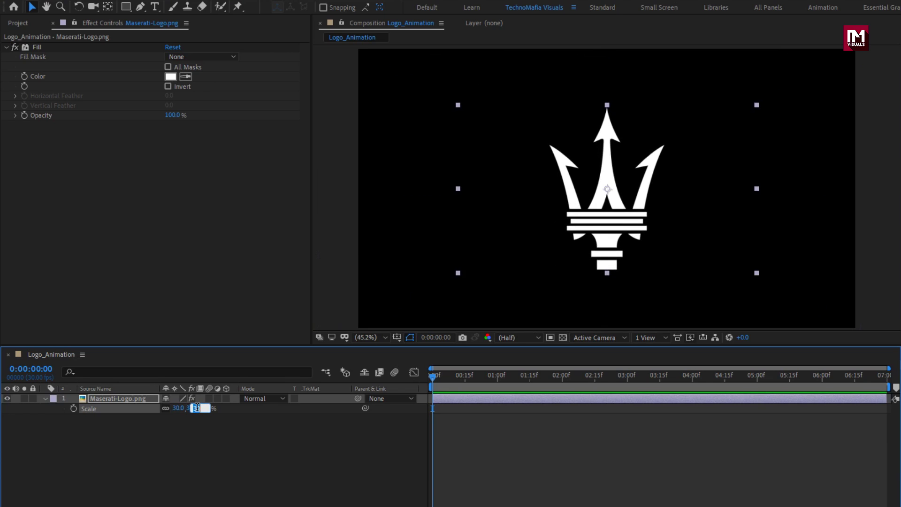
key("Down")
key("Down")
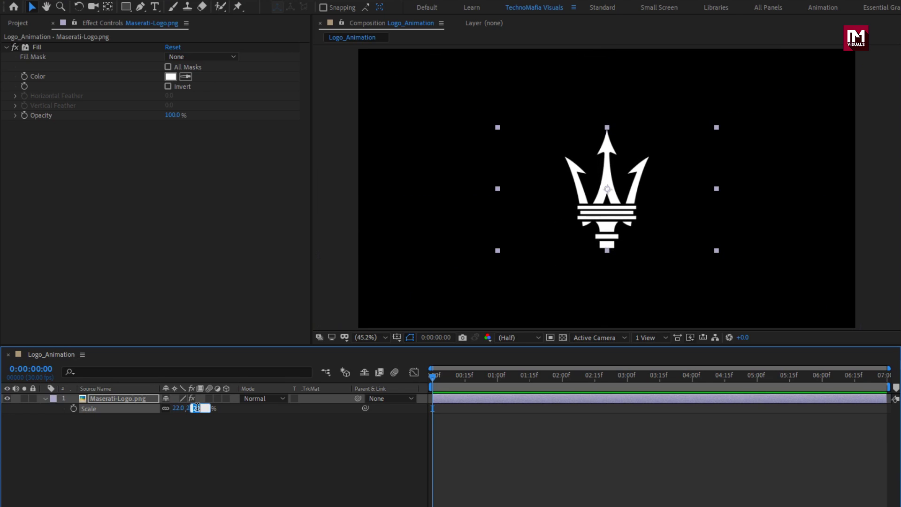
key("Down")
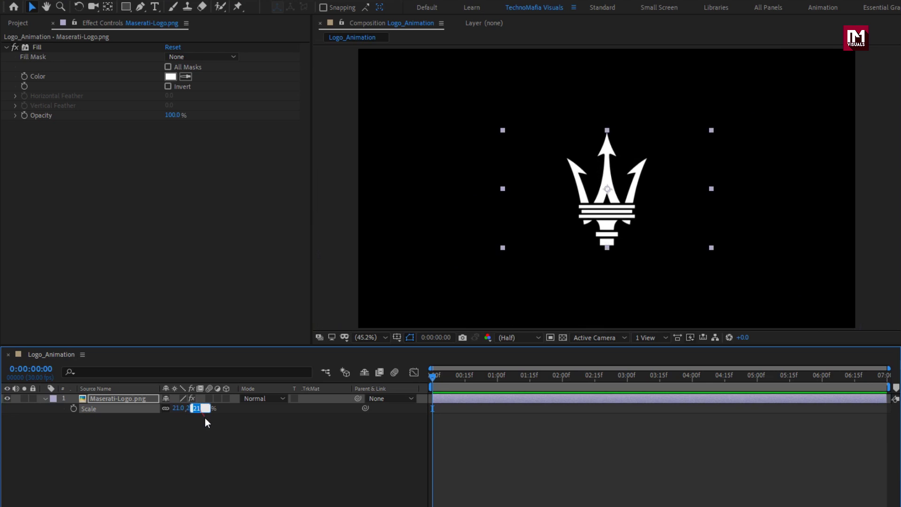
left_click(206, 422)
left_click(44, 399)
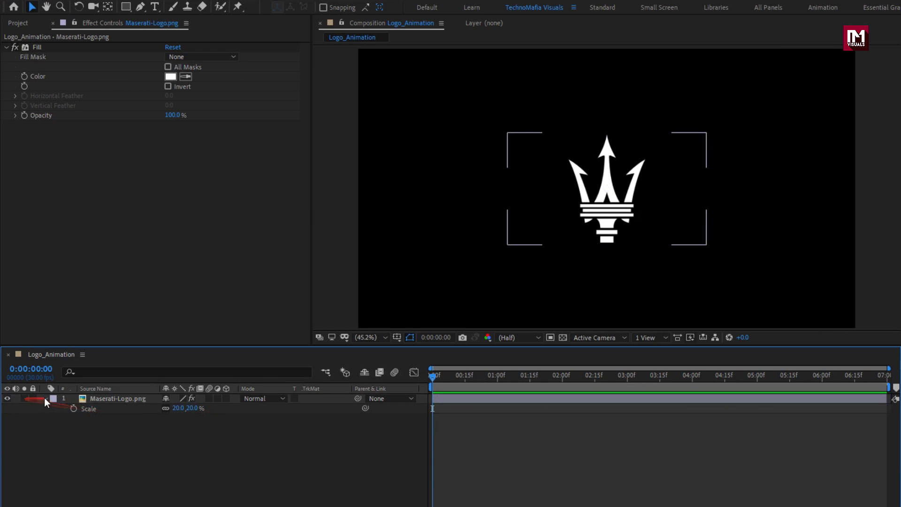
- Pre-compose the logo layer as 'Logo' with all attributes moved into it
left_click(96, 399)
right_click(97, 398)
left_click(130, 346)
type("Logo")
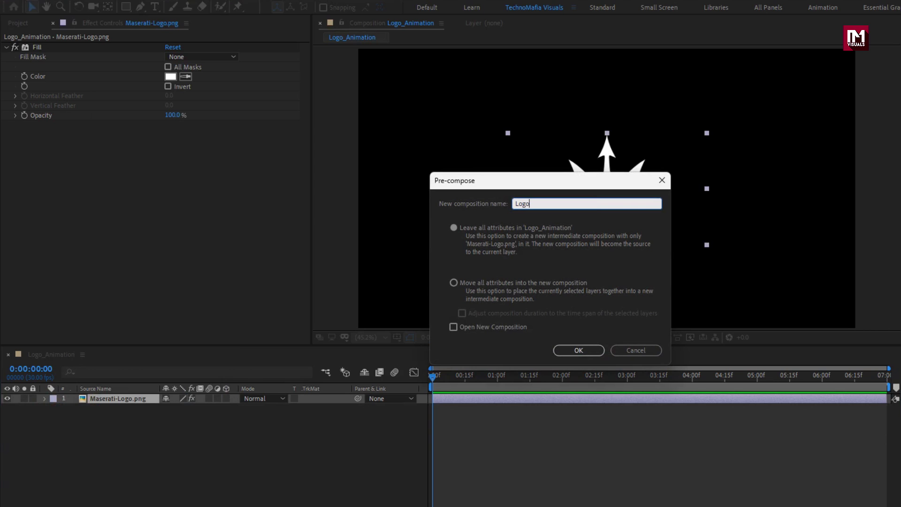
left_click(453, 283)
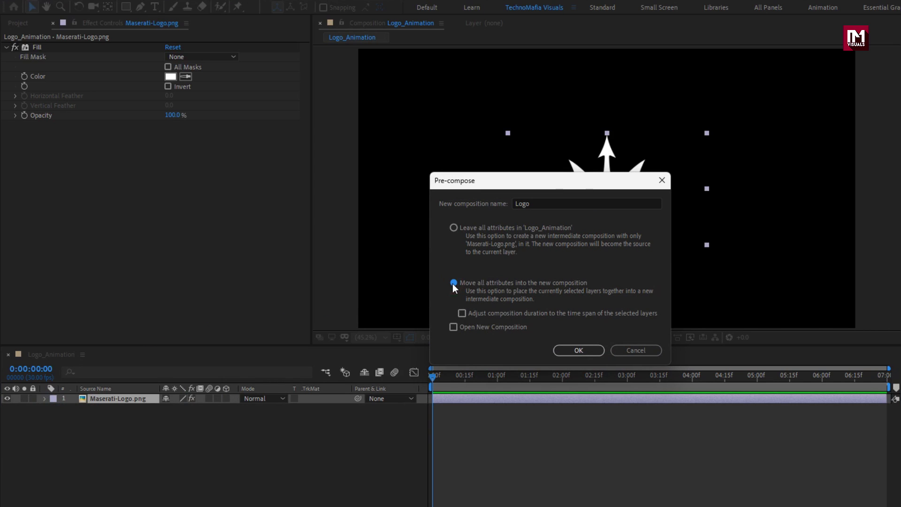
left_click(587, 351)
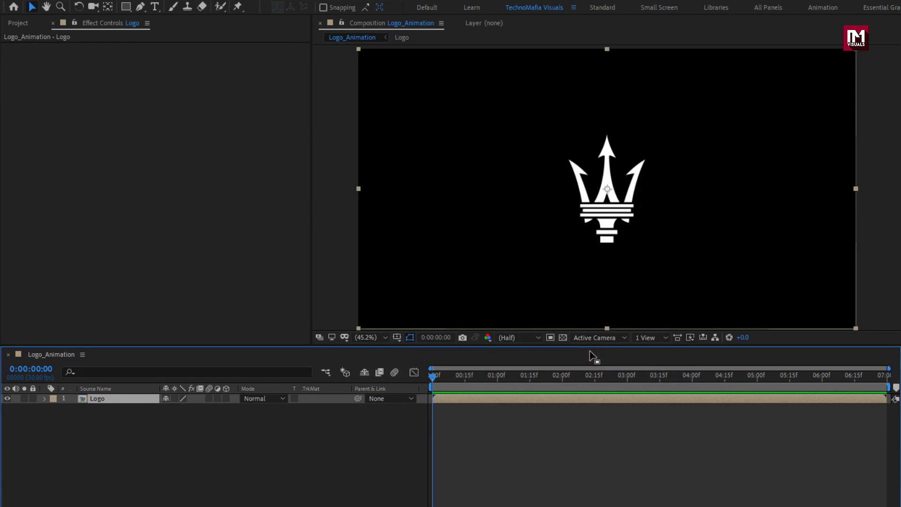
left_click(18, 23)
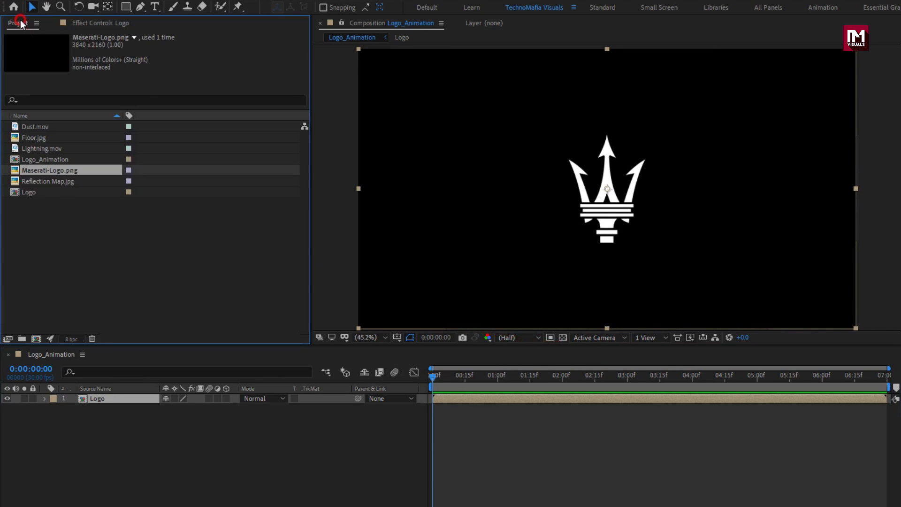
- Place Reflection Map.jpg above the Logo layer at 50% scale
left_click(32, 190)
left_click_drag(36, 195, 111, 396)
key("s")
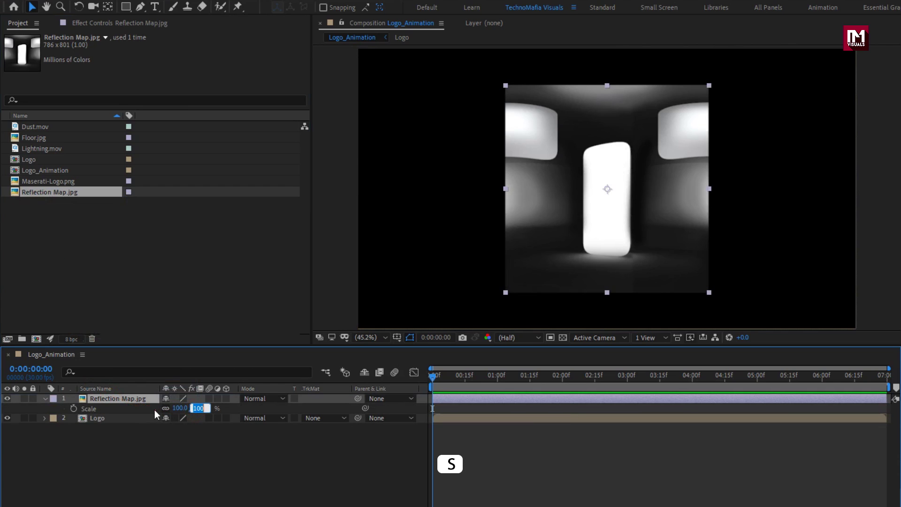
type("50")
key("Return")
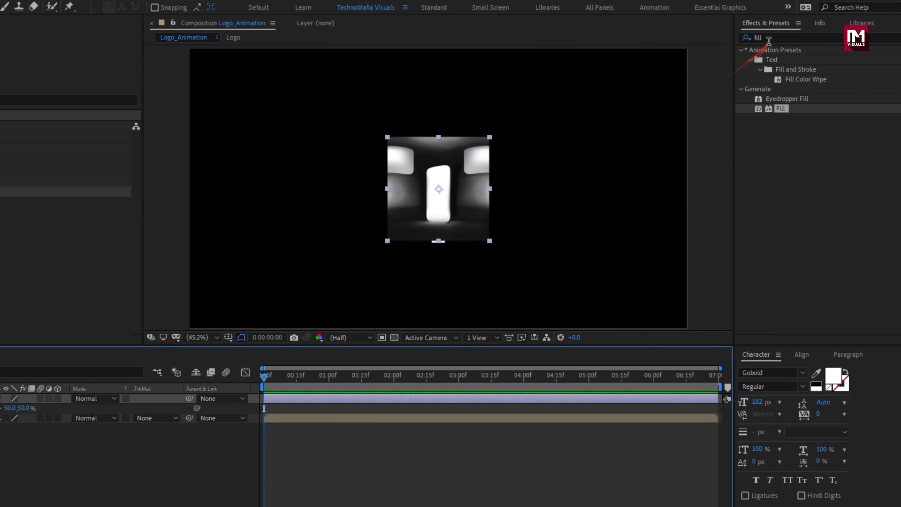
- Apply Motion Tile with Output Width 550, Output Height 290 and Mirror Edges on
left_click(774, 37)
type("motion")
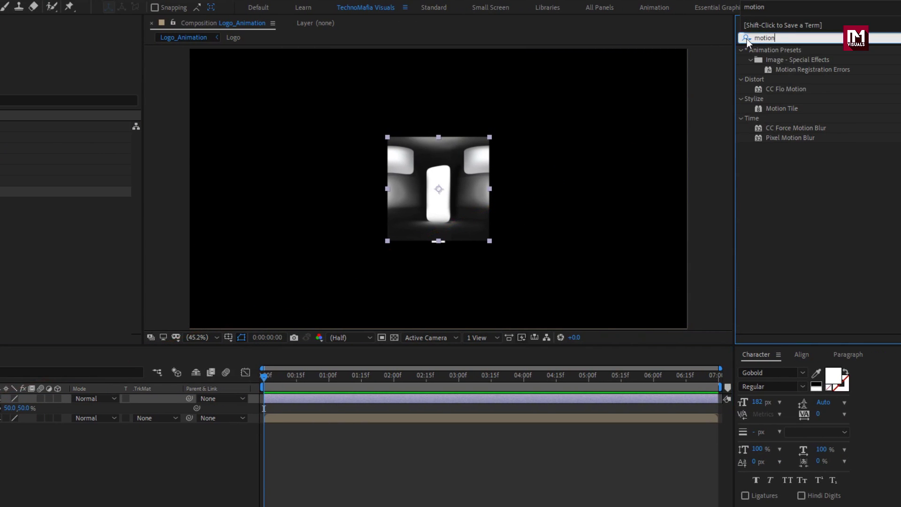
double_click(778, 109)
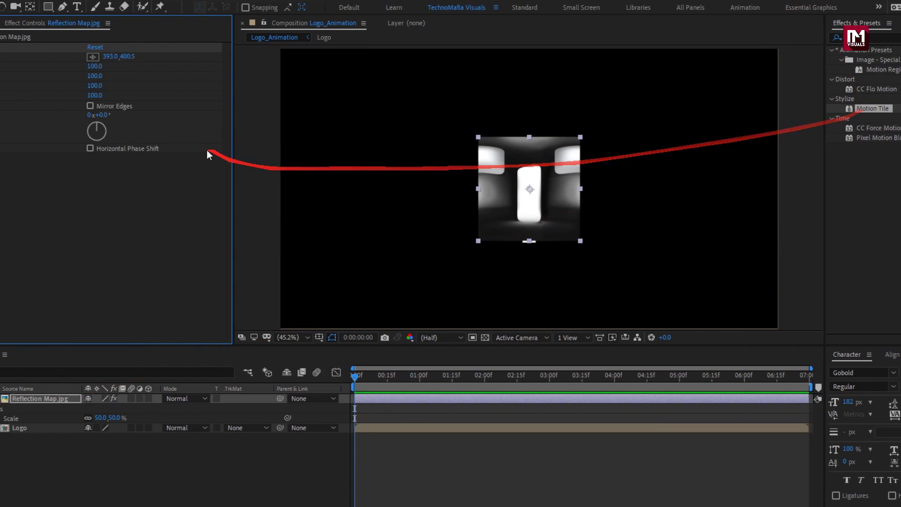
mouse_move(182, 89)
left_mouse_down()
mouse_move(199, 89)
mouse_move(186, 96)
left_mouse_up()
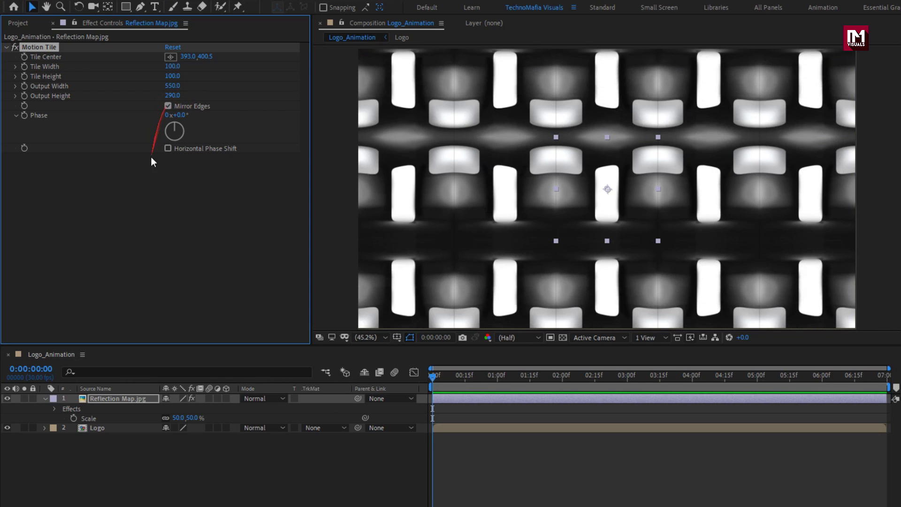
- Keyframe Motion Tile's Tile Center to slide sideways to 2311, 400.5 at 0:00:06:29
left_click_drag(144, 230, 126, 327)
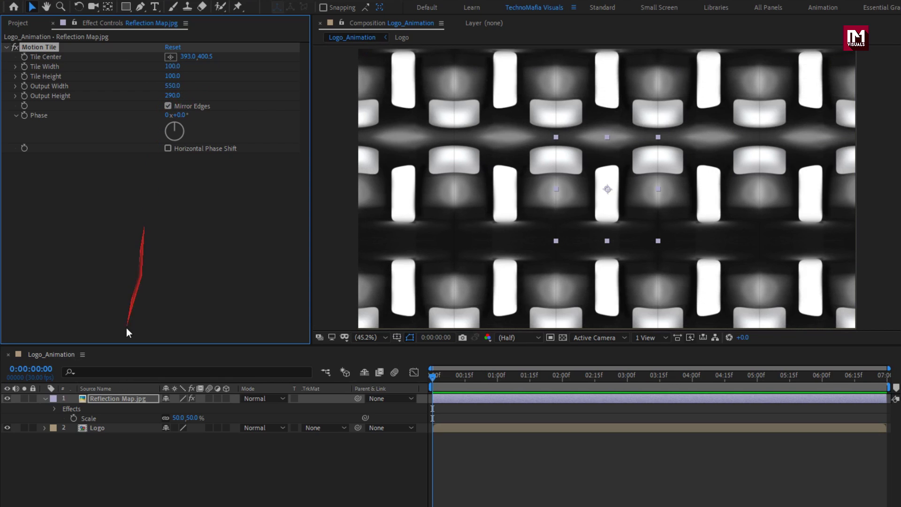
left_click(115, 400)
mouse_move(160, 397)
left_mouse_down()
mouse_move(447, 384)
mouse_move(89, 177)
mouse_move(28, 66)
mouse_move(728, 417)
left_mouse_up()
left_click(25, 58)
left_click(885, 376)
left_click_drag(885, 377, 486, 255)
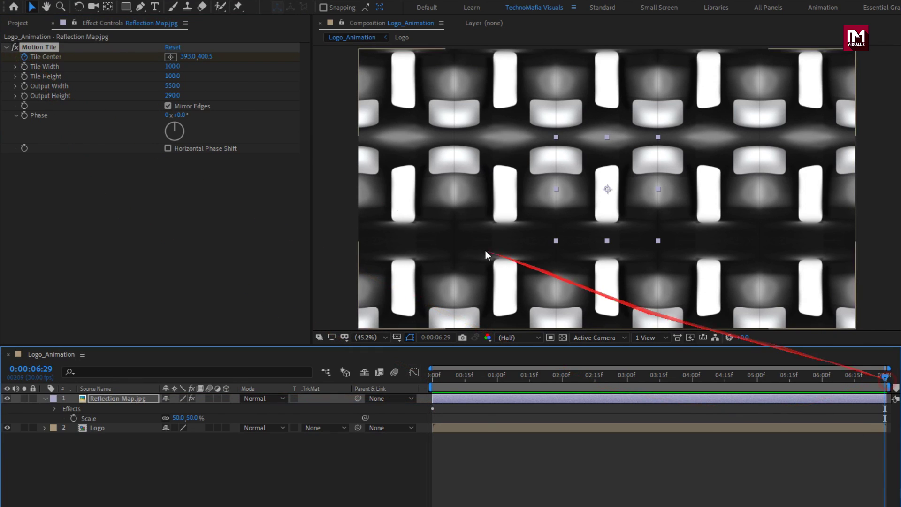
left_click_drag(186, 56, 887, 60)
left_click_drag(181, 60, 578, 58)
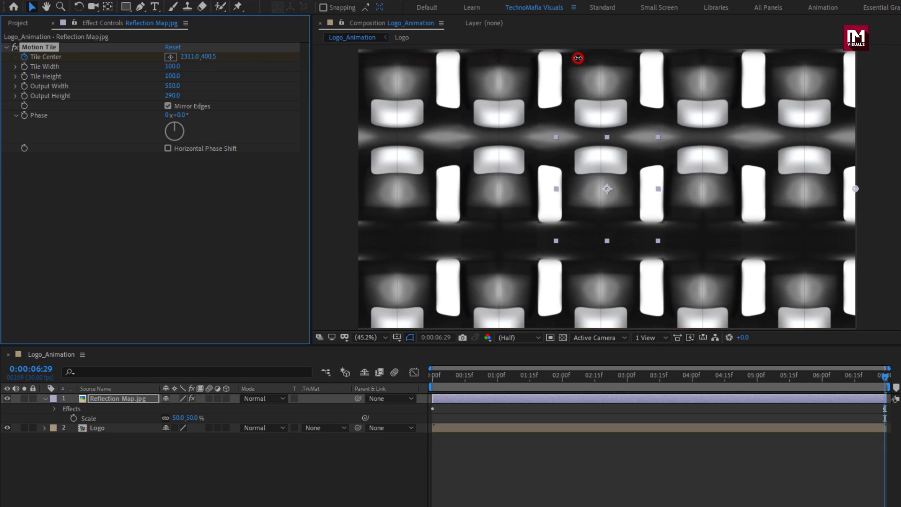
- Scrub to check the sliding tiles, then collapse the layer and Motion Tile properties
left_click_drag(434, 380, 452, 376)
left_click(45, 400)
left_click(104, 400)
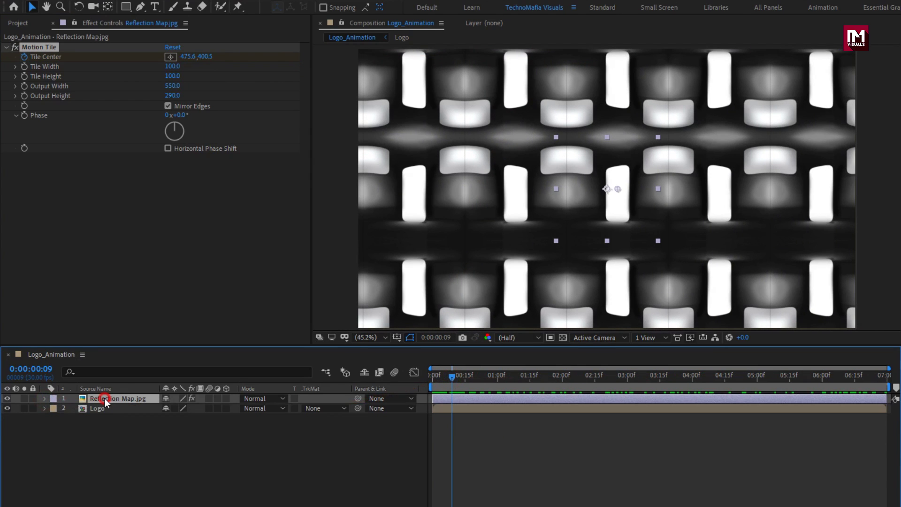
left_click(7, 47)
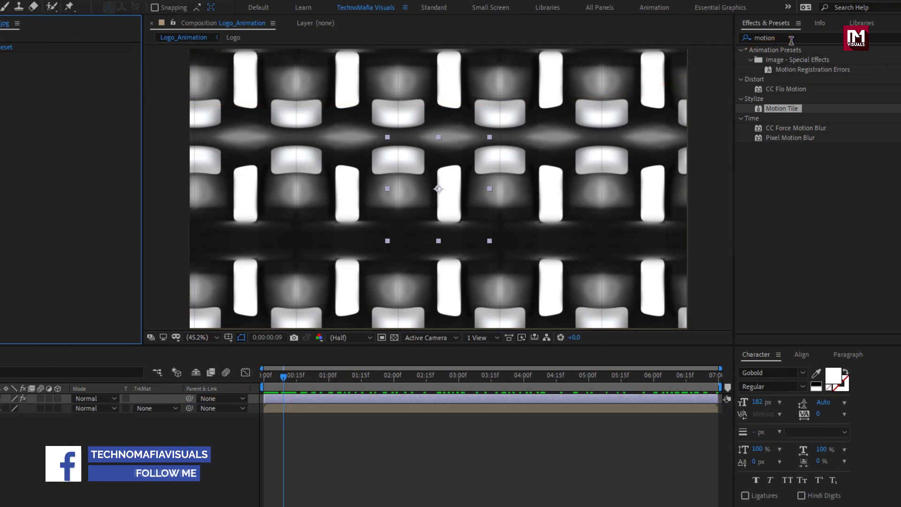
- Apply Camera Lens Blur to the reflection with Blur Radius 25 and Repeat Edge Pixels on
left_click(785, 38)
type("camera")
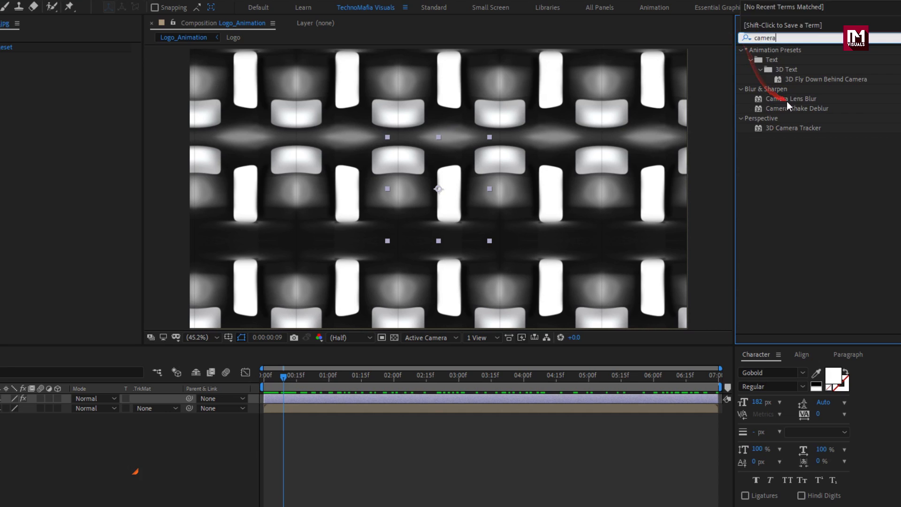
double_click(789, 101)
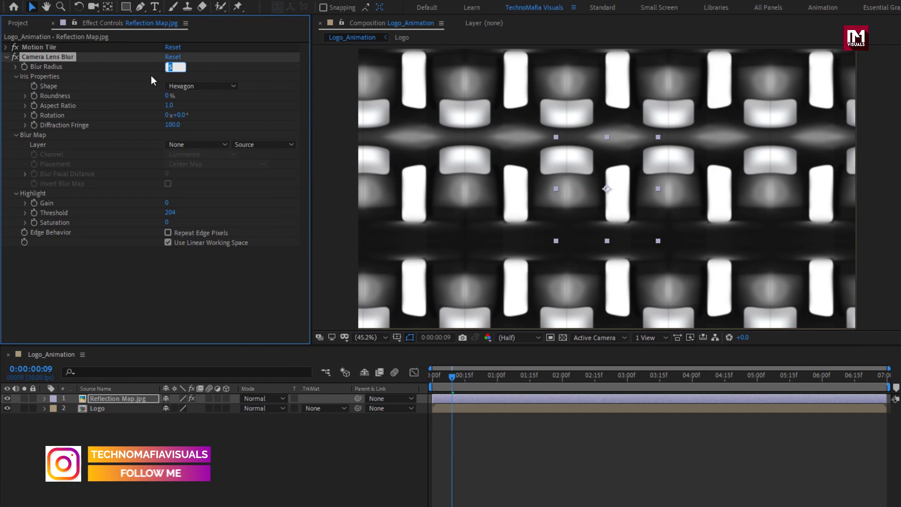
type("25")
key("Return")
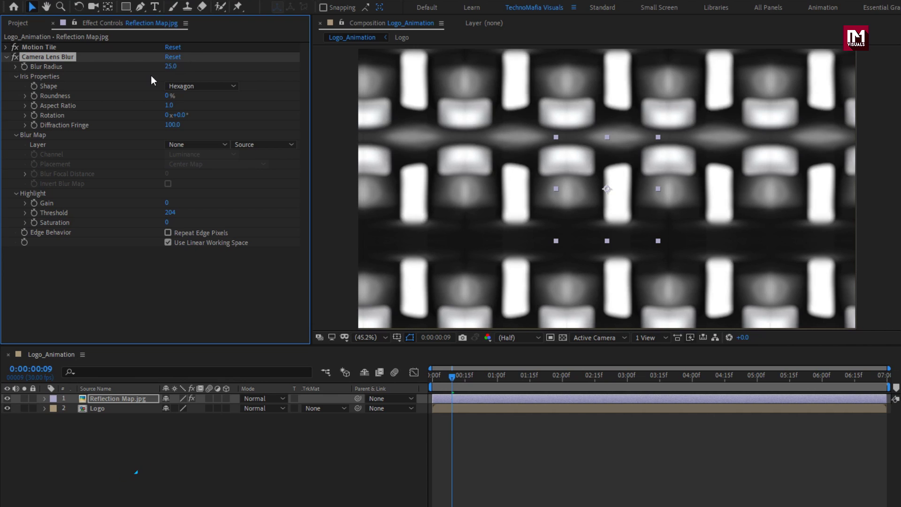
left_click(168, 233)
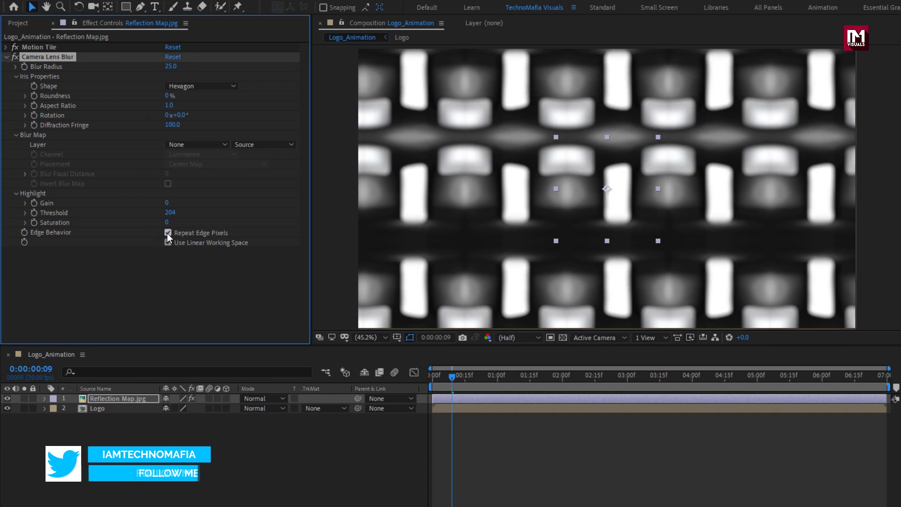
left_click(119, 399)
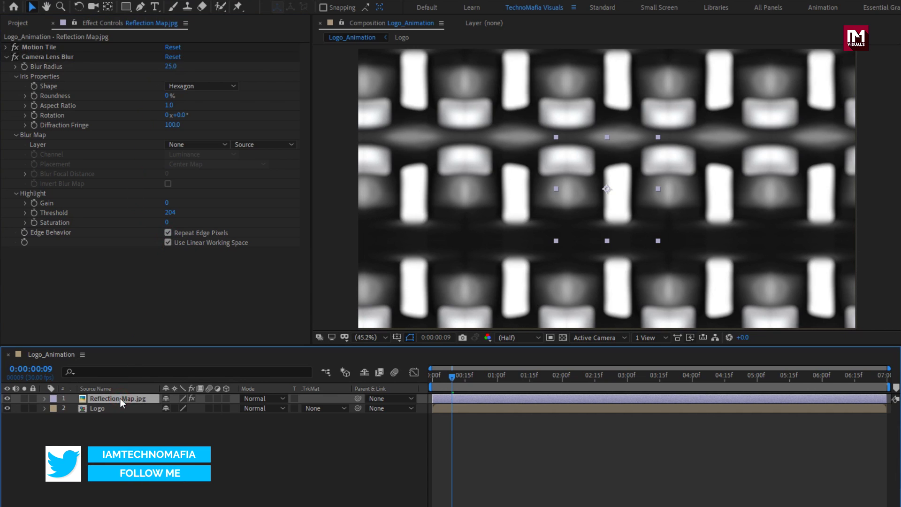
right_click(120, 399)
- Pre-compose the blurred layer as 'Reflection Map' and move it below the Logo layer
left_click(140, 347)
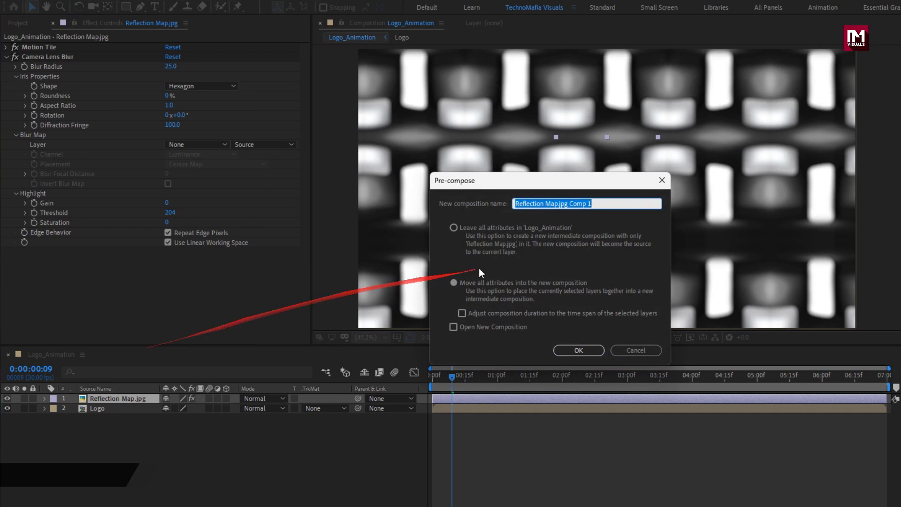
left_click_drag(558, 203, 614, 202)
key("BackSpace")
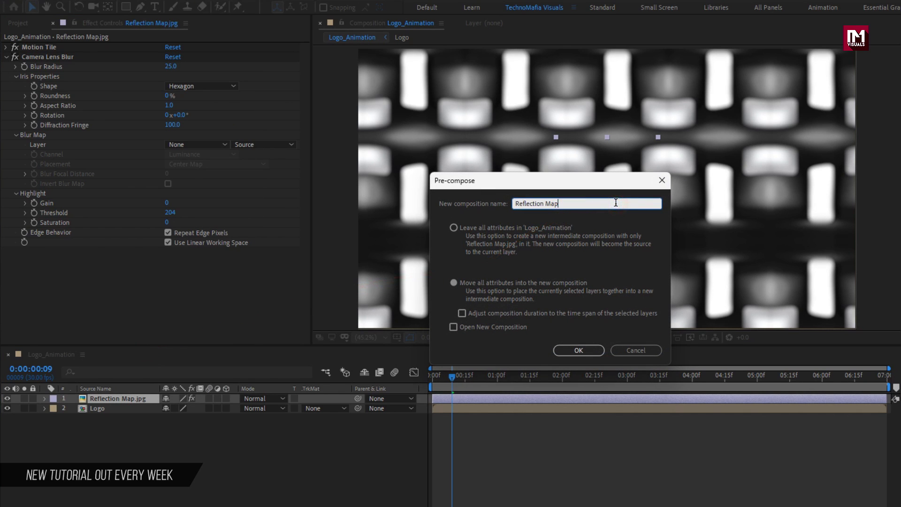
left_click(578, 350)
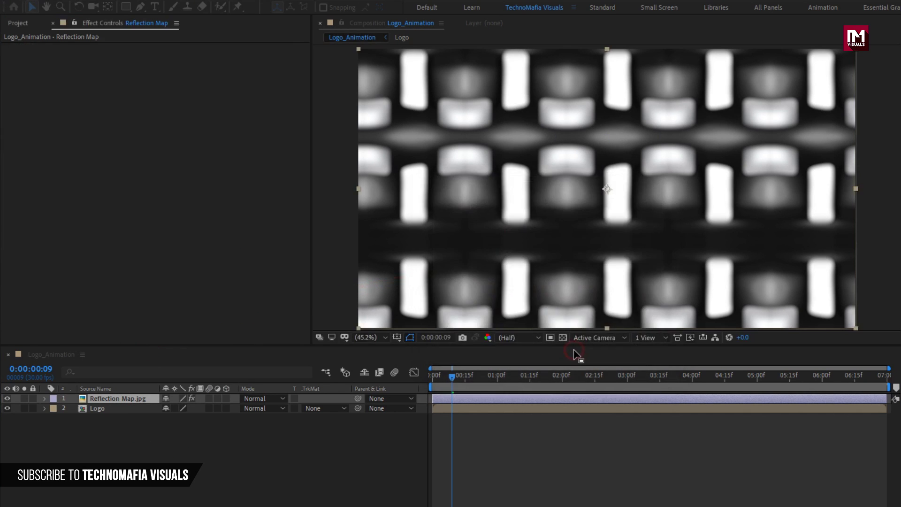
left_click_drag(131, 399, 133, 415)
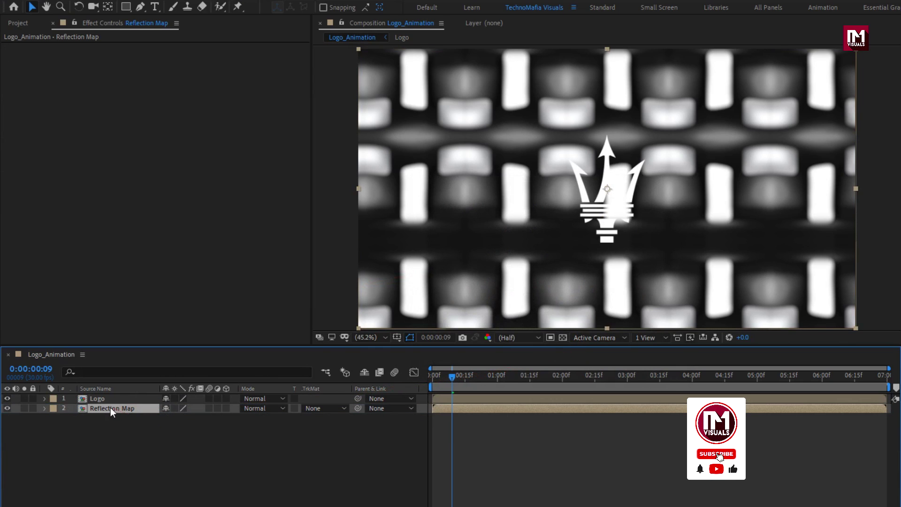
- Set Reflection Map's track matte to Alpha Matte 'Logo' and apply CC Glass
left_click(316, 408)
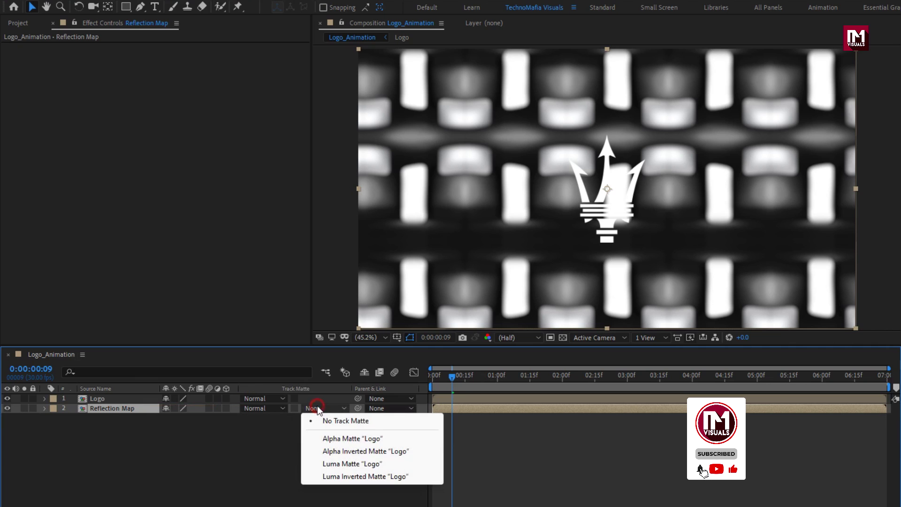
left_click(344, 435)
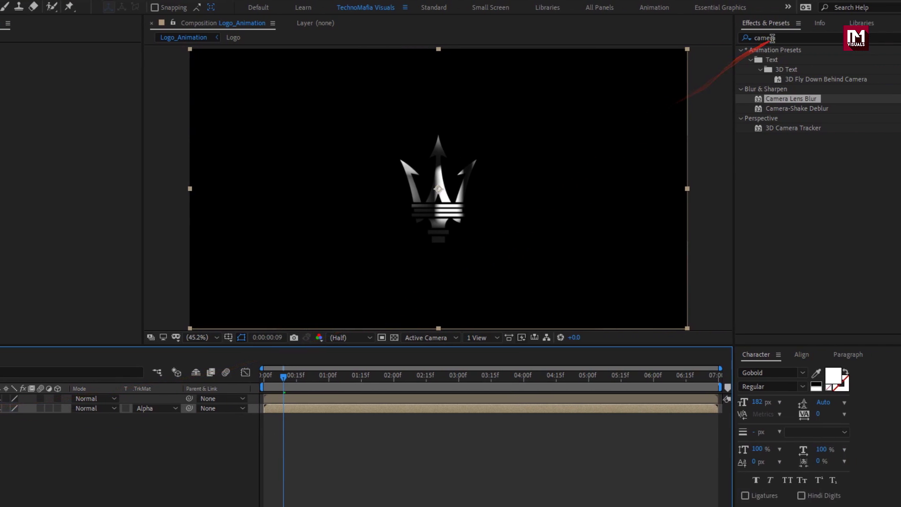
left_click(854, 37)
type("cc g")
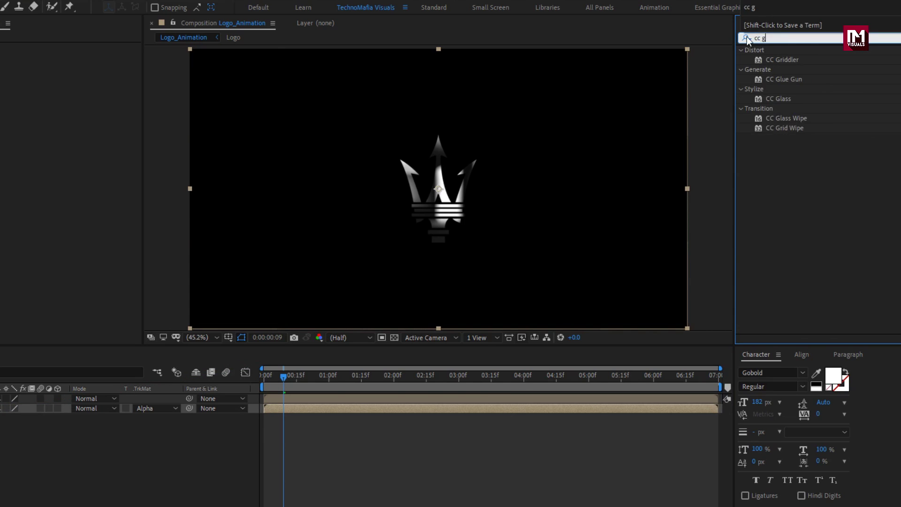
type("lass")
left_click(774, 59)
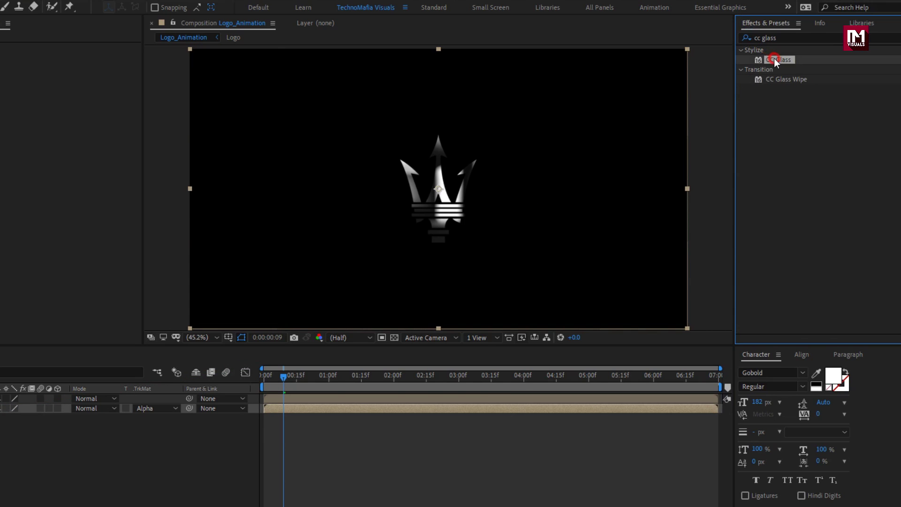
double_click(776, 61)
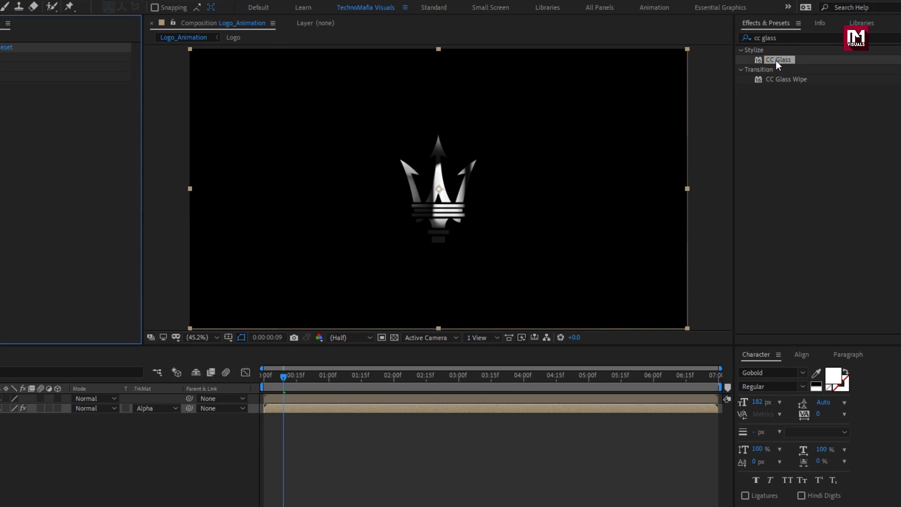
- Set CC Glass Bump Map to the Logo layer and Softness to 0
left_click(18, 58)
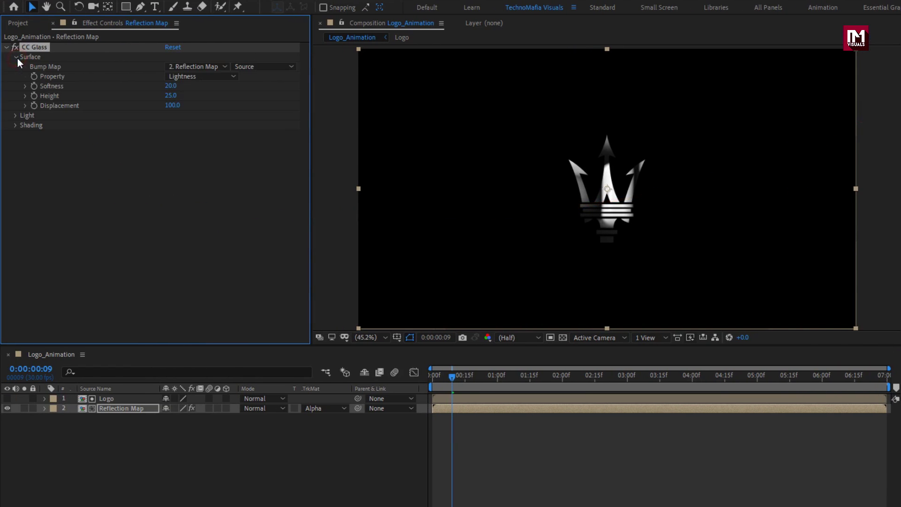
left_click(192, 67)
left_click(202, 97)
left_click(171, 87)
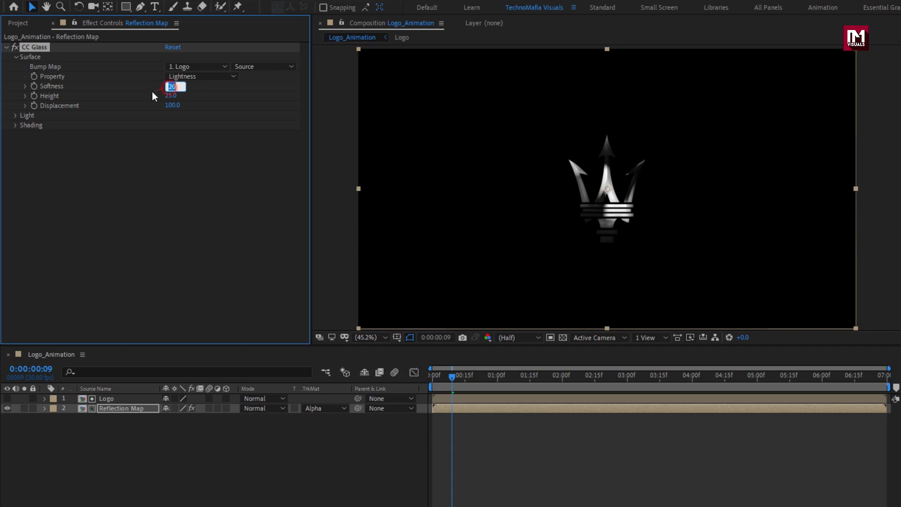
type("0")
key("Return")
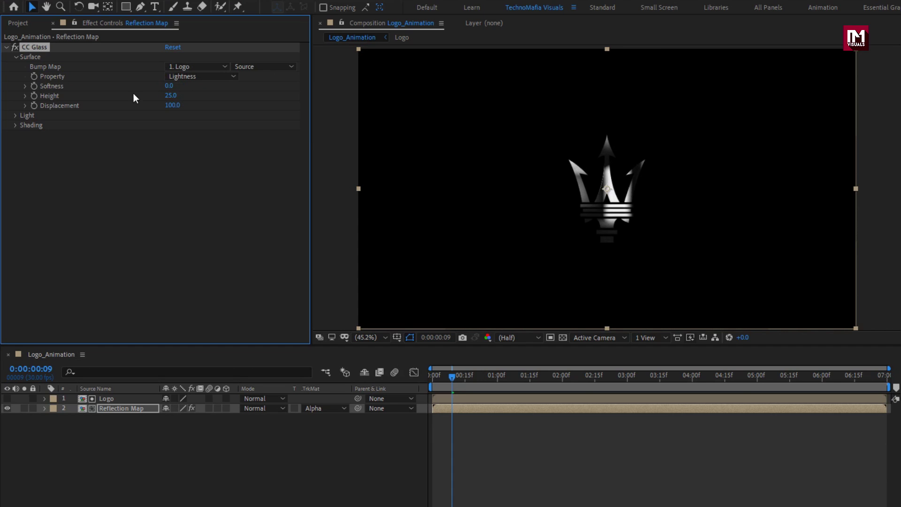
left_click(8, 46)
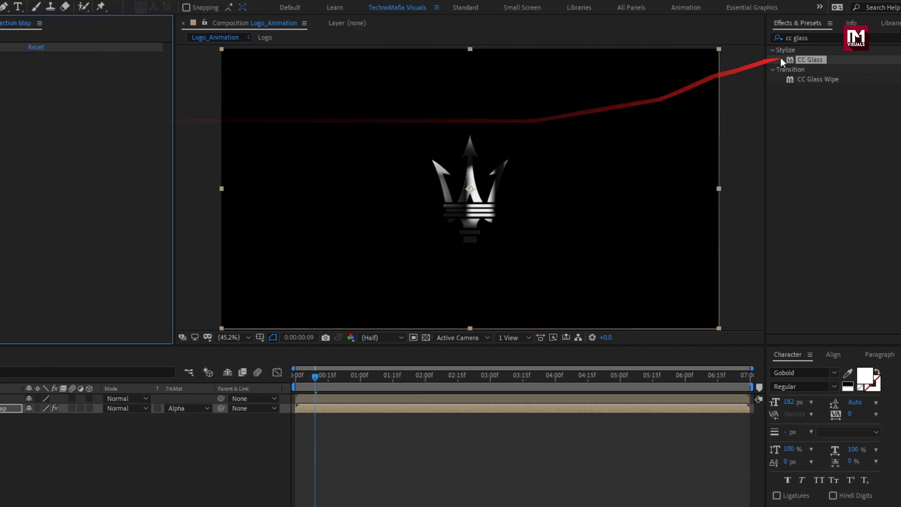
- Apply Turbulent Displace and CC Blobbylize to the Reflection Map layer
left_click(748, 38)
type("turb")
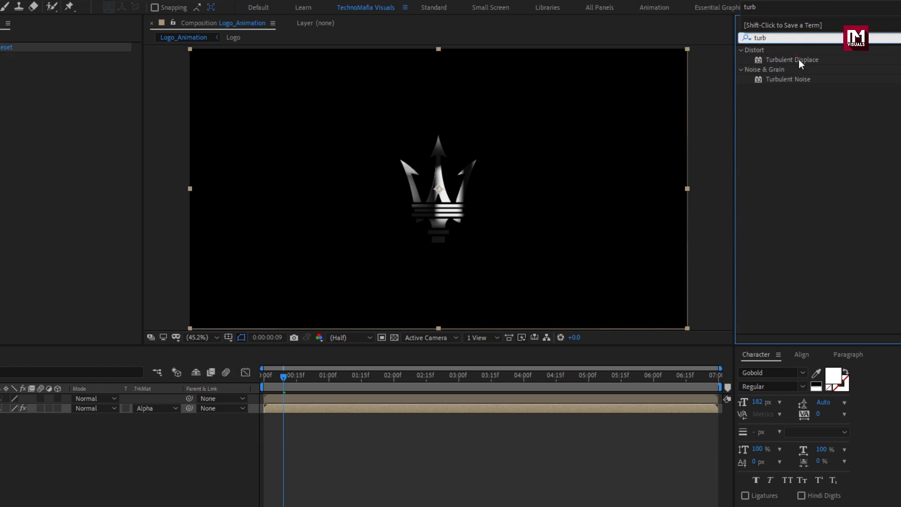
double_click(799, 59)
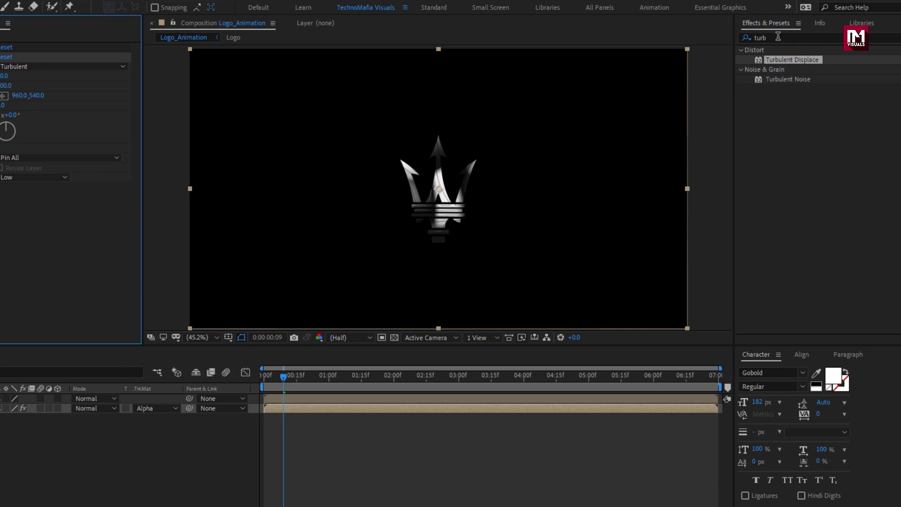
left_click(753, 37)
type("cc blob")
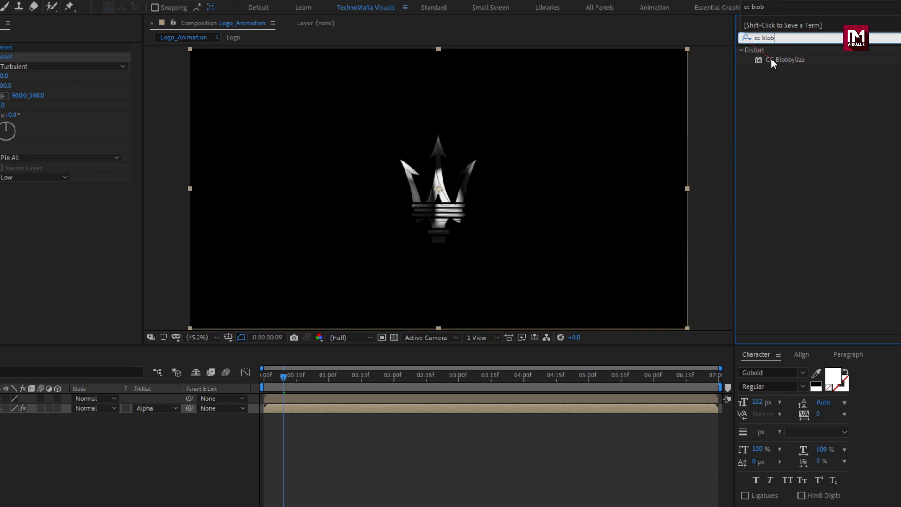
double_click(789, 61)
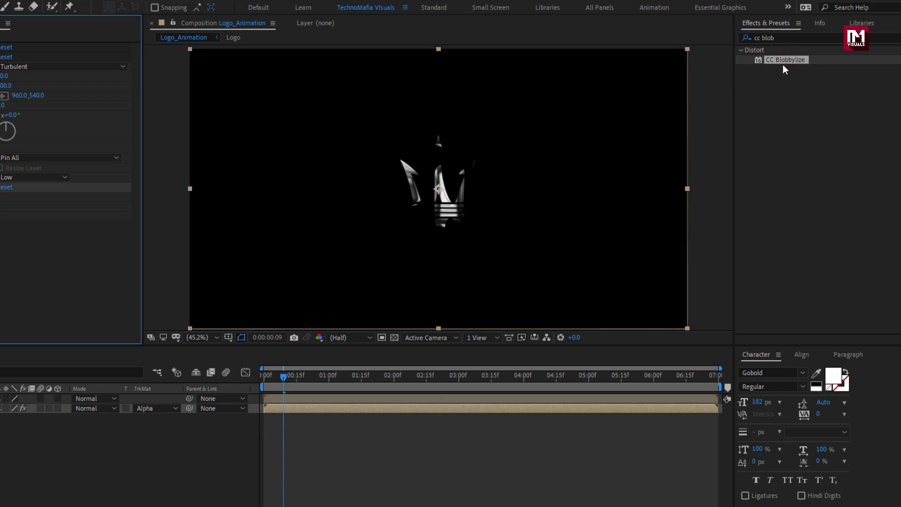
- Set CC Blobbylize's blob layer to Logo, Softness 10 and Cut Away 0
left_click(5, 57)
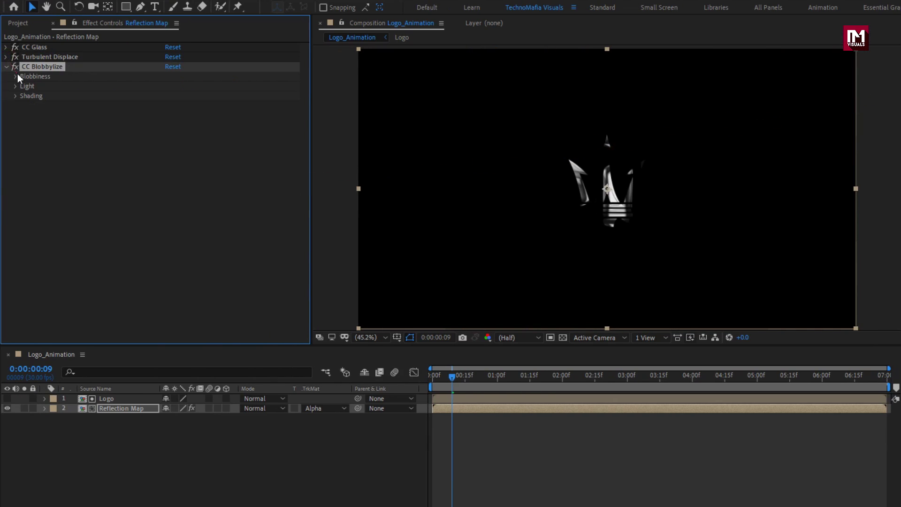
left_click(16, 76)
left_click(195, 86)
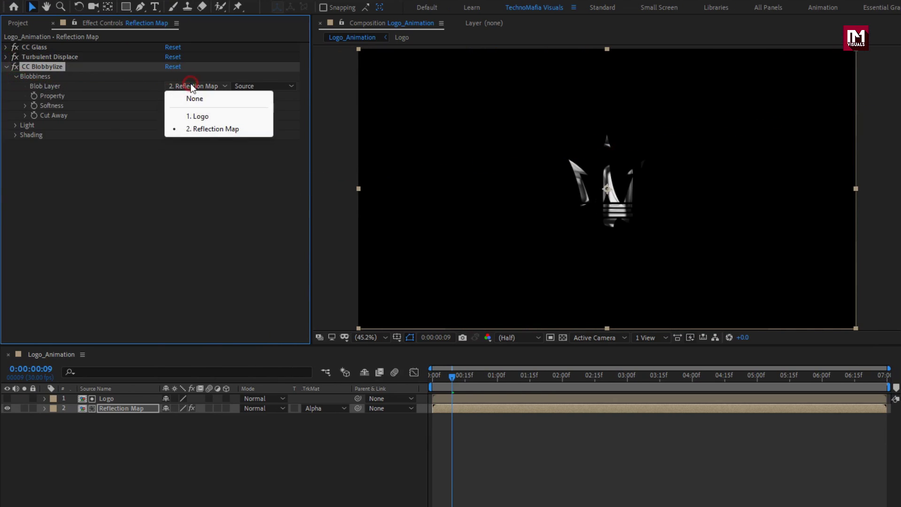
left_click(200, 117)
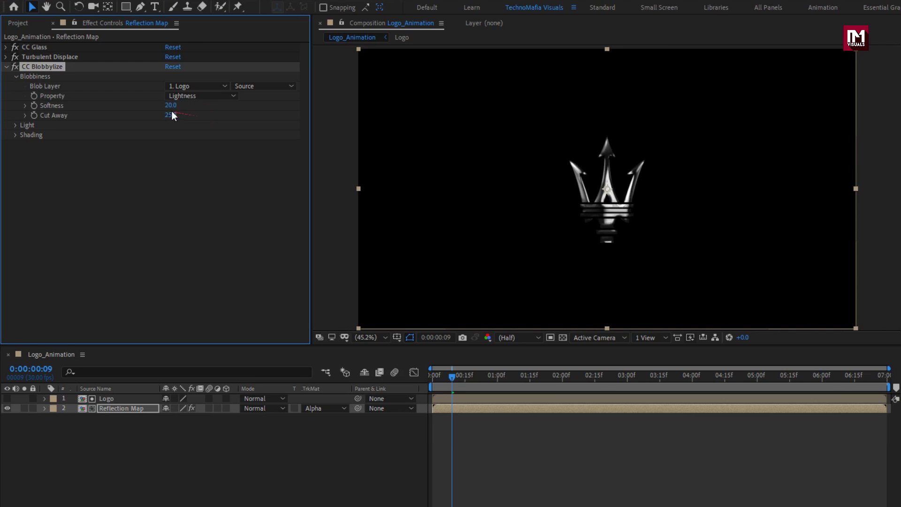
type("10")
key("Return")
left_click(169, 116)
type("0")
key("Return")
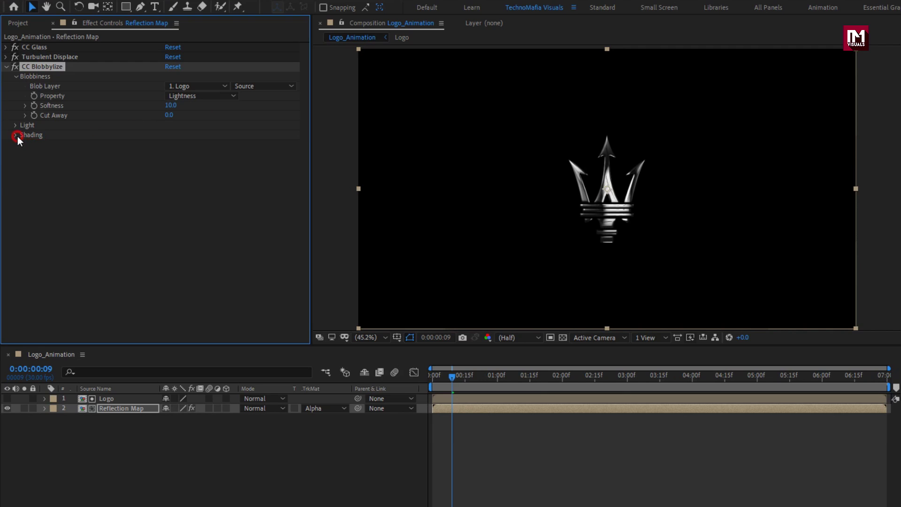
- Set CC Blobbylize shading to Ambient 10, Diffuse 10 and Roughness 0.50
left_click(18, 136)
left_click(168, 144)
type("10")
key("Return")
left_click(171, 154)
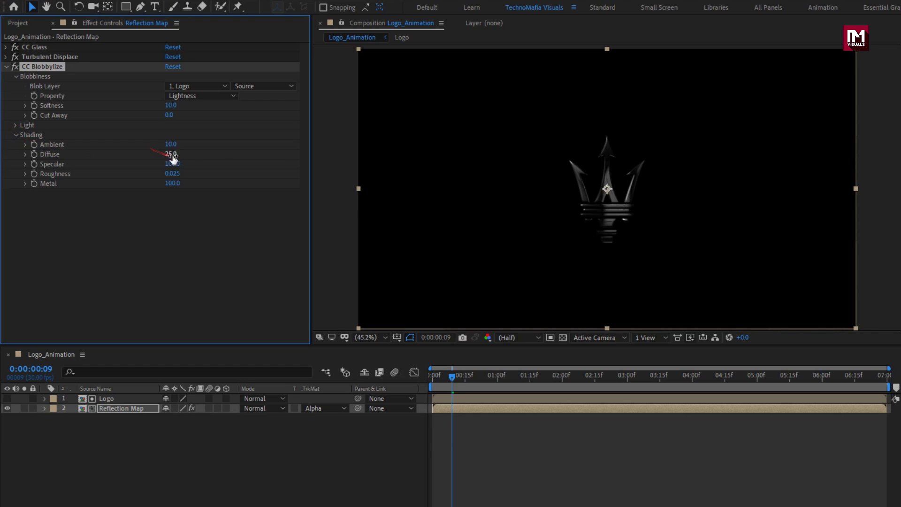
type("10")
left_click(169, 174)
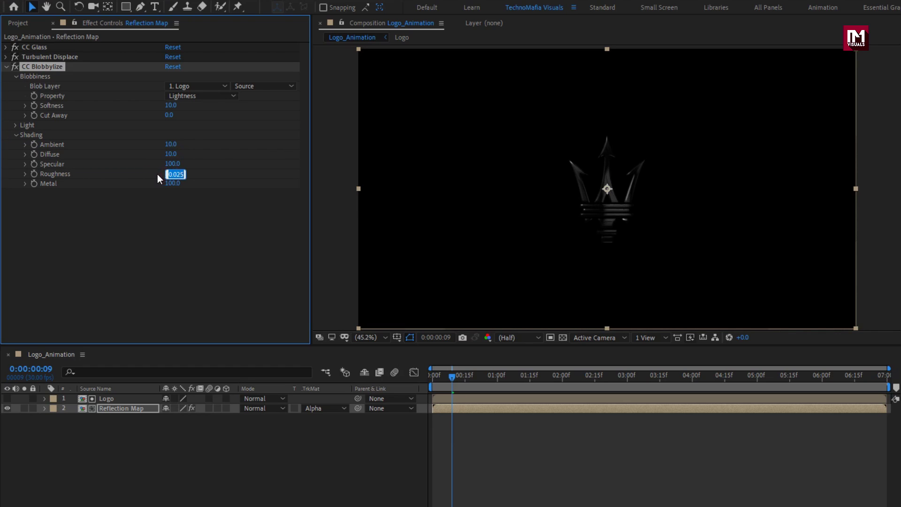
type("0.50")
left_click(6, 67)
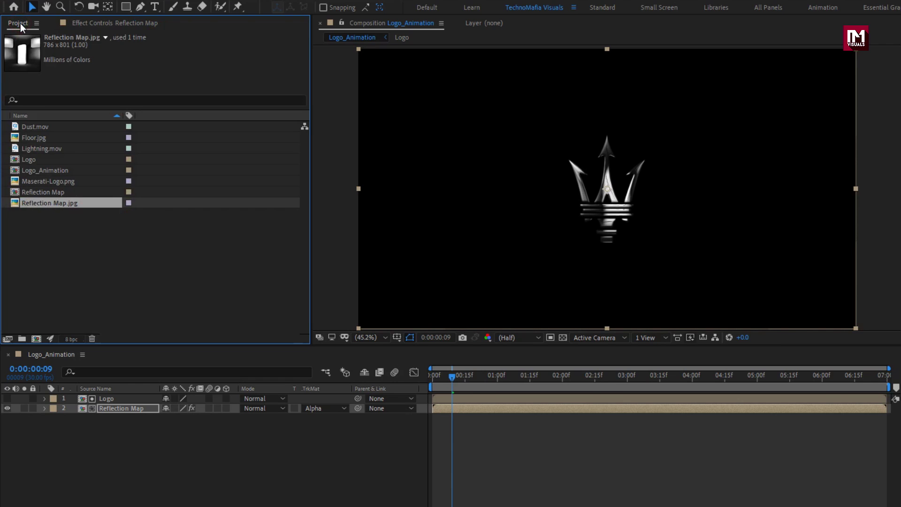
- Add Lightning.mov as the top layer and apply the Tint effect
left_click_drag(34, 145, 106, 399)
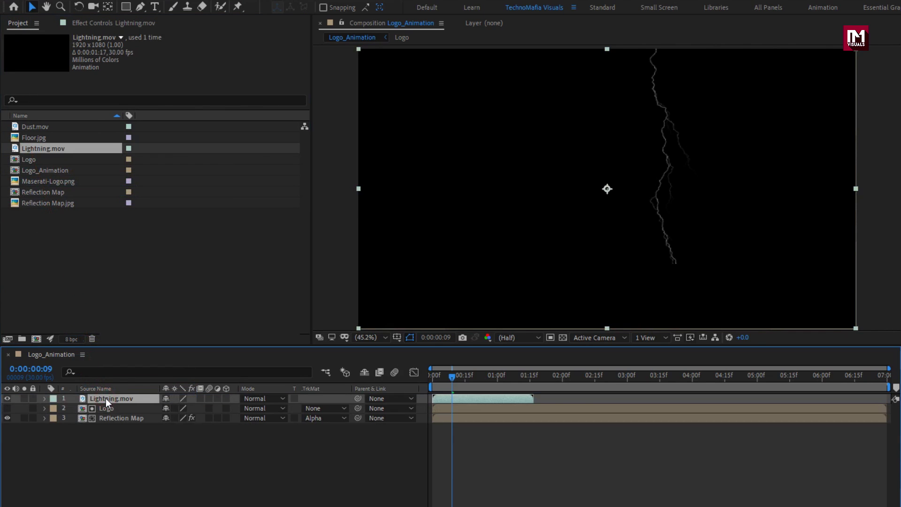
left_click(781, 36)
type("cc blob")
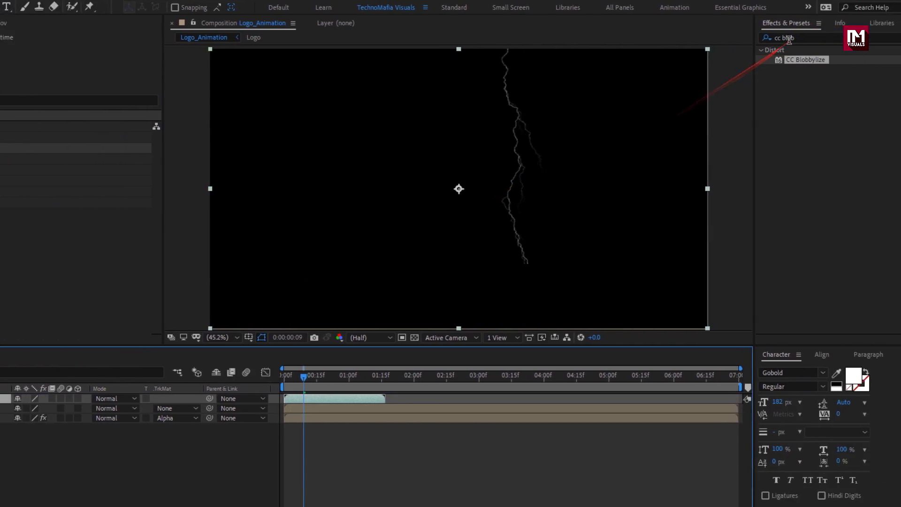
left_click_drag(781, 37, 746, 38)
type("tint")
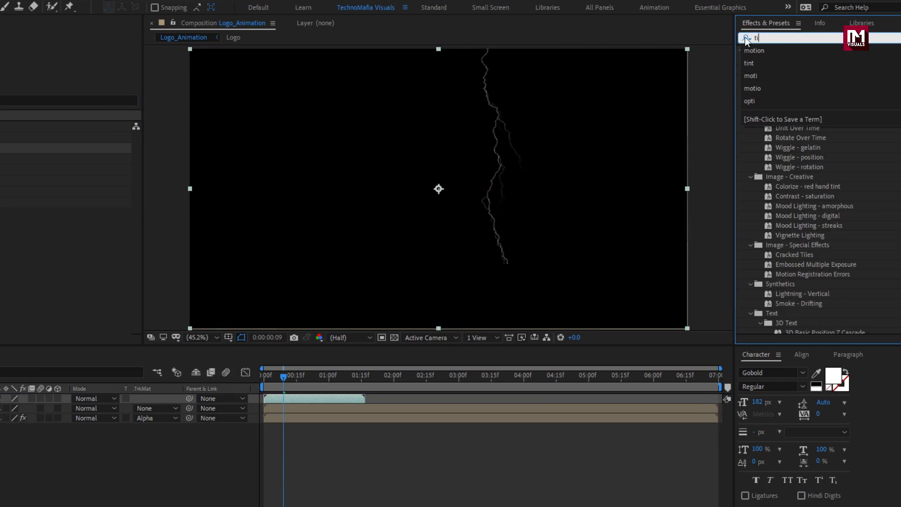
double_click(785, 90)
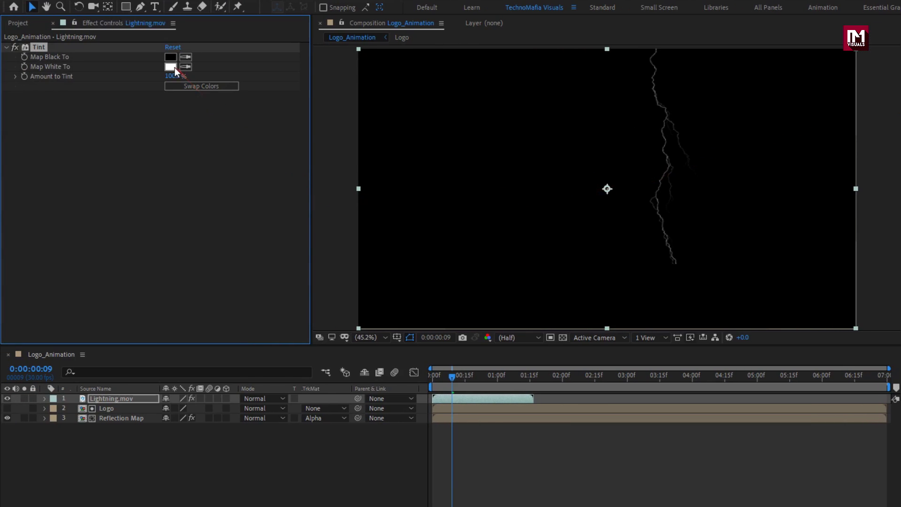
- Set Tint's Map White To a blue of 0482DA
left_click(127, 66)
left_click_drag(271, 280, 272, 291)
left_click_drag(256, 255, 257, 245)
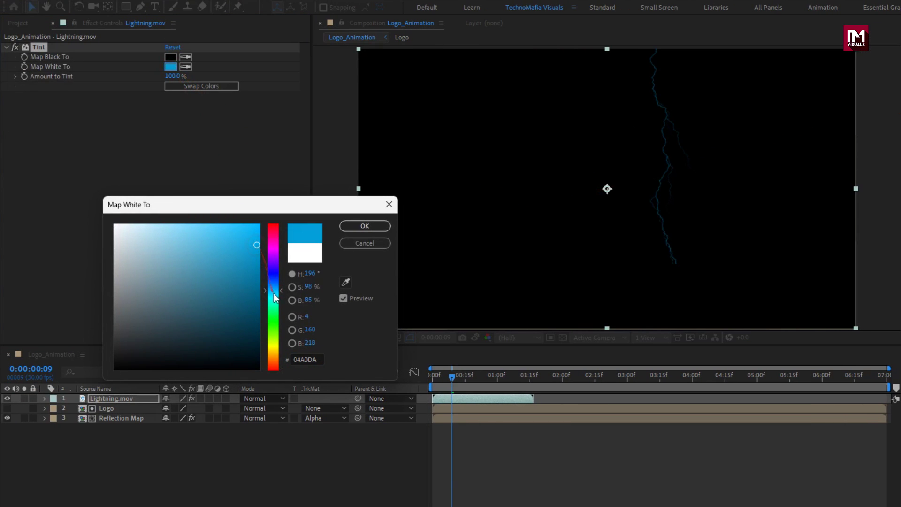
left_click_drag(275, 294, 274, 286)
left_click_drag(256, 244, 257, 240)
left_click(352, 227)
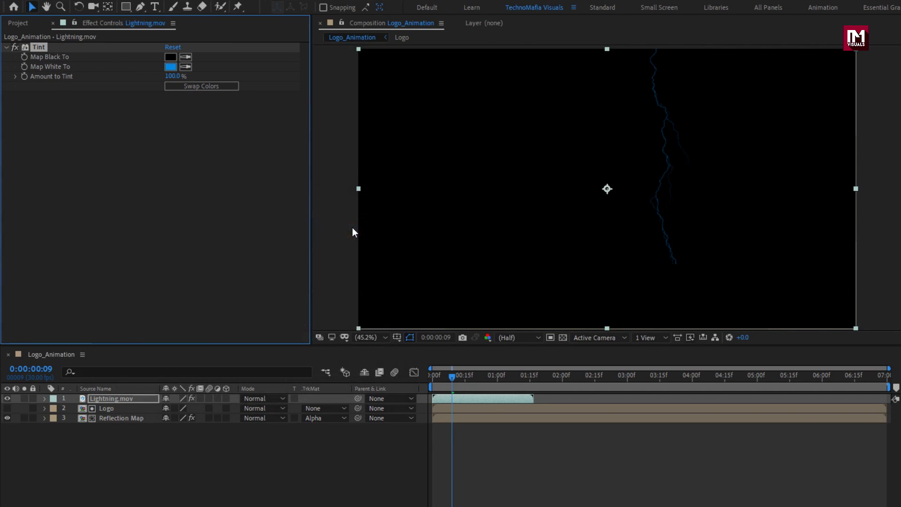
left_click(758, 38)
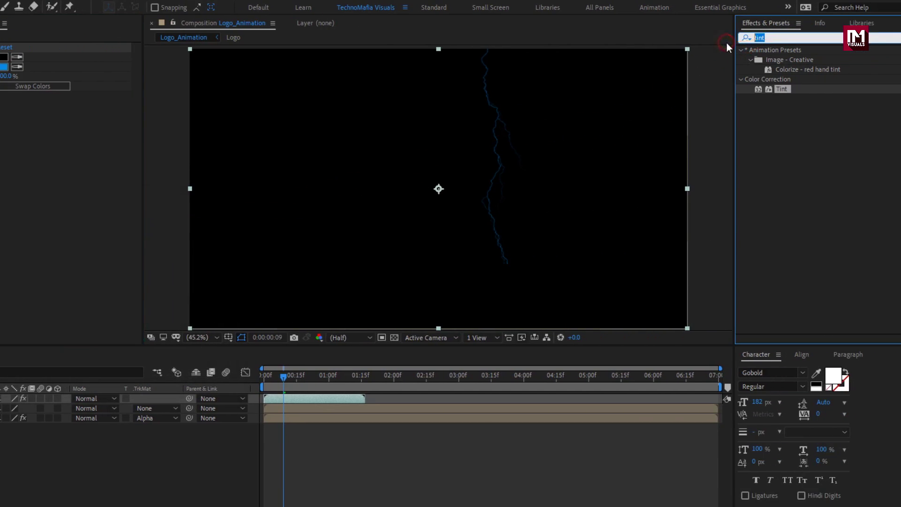
- Add a Glow to the lightning with Glow Threshold 10%
type("glow")
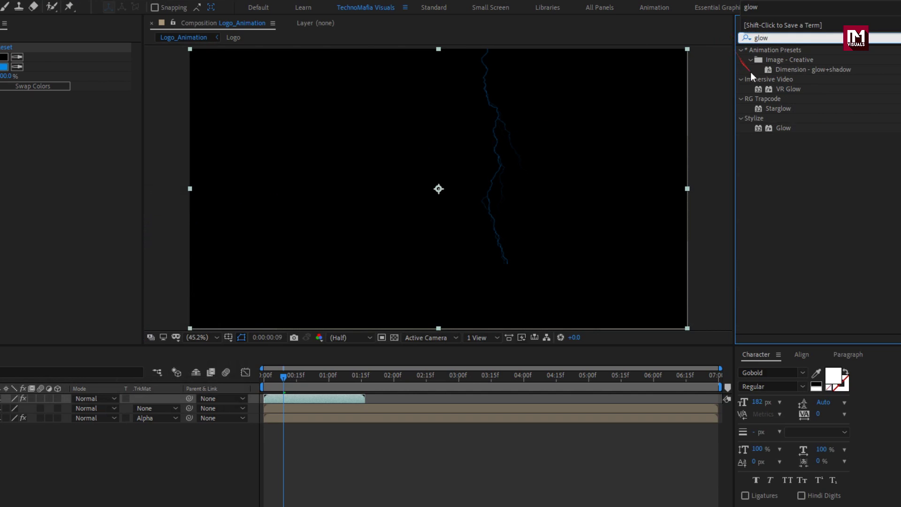
double_click(784, 129)
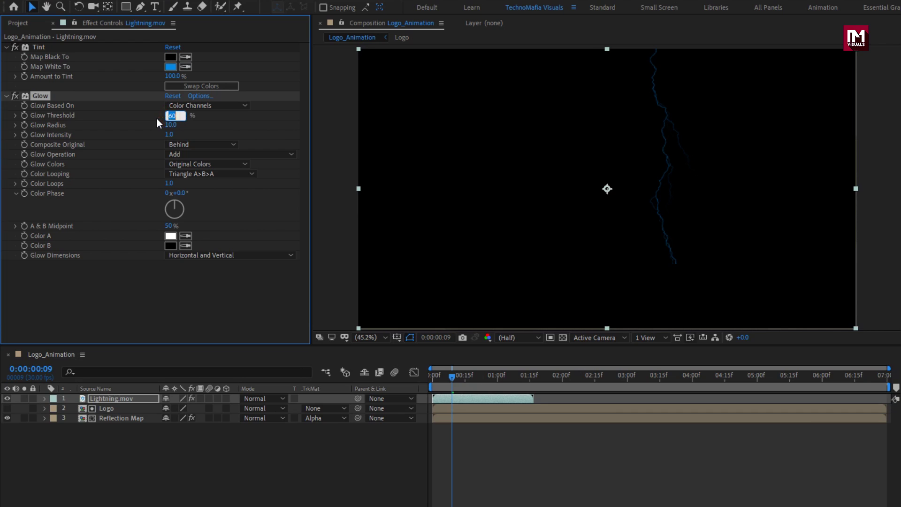
type("10")
key("Return")
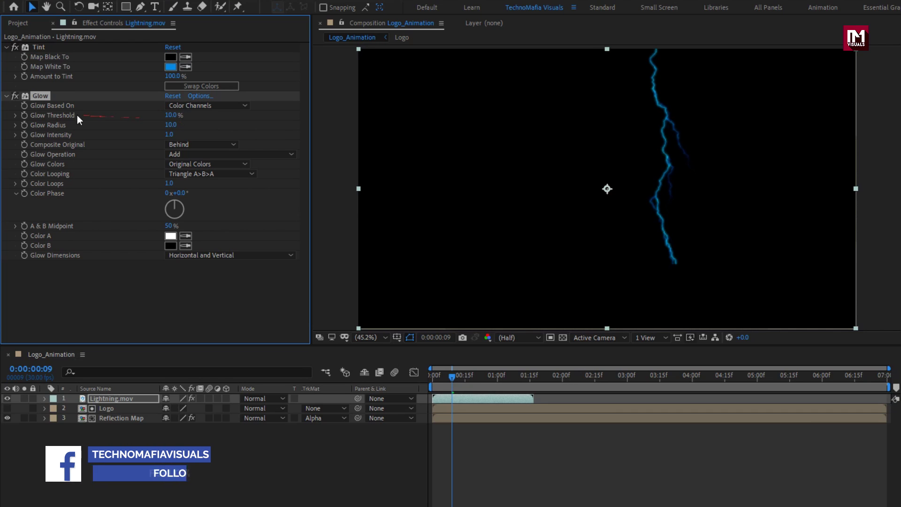
left_click(6, 95)
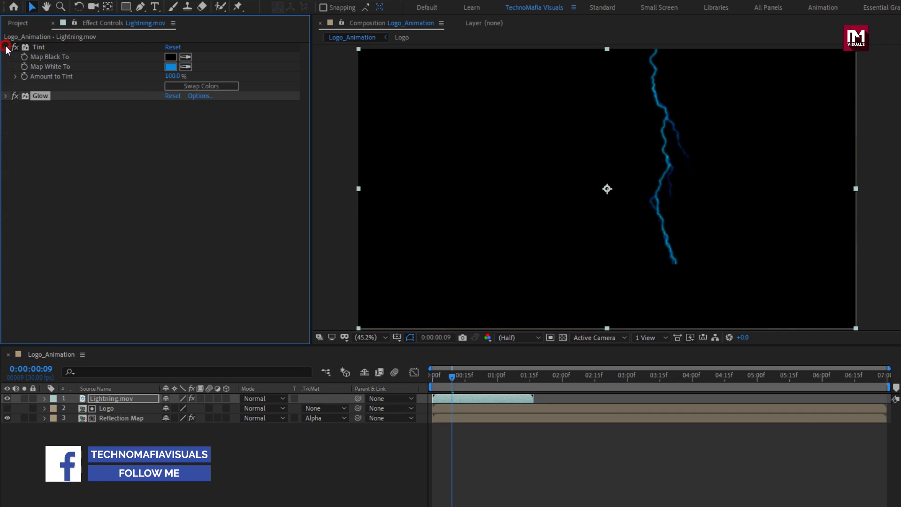
left_click(6, 47)
- Add a second Glow with threshold 15% and radius 200
left_click(900, 128)
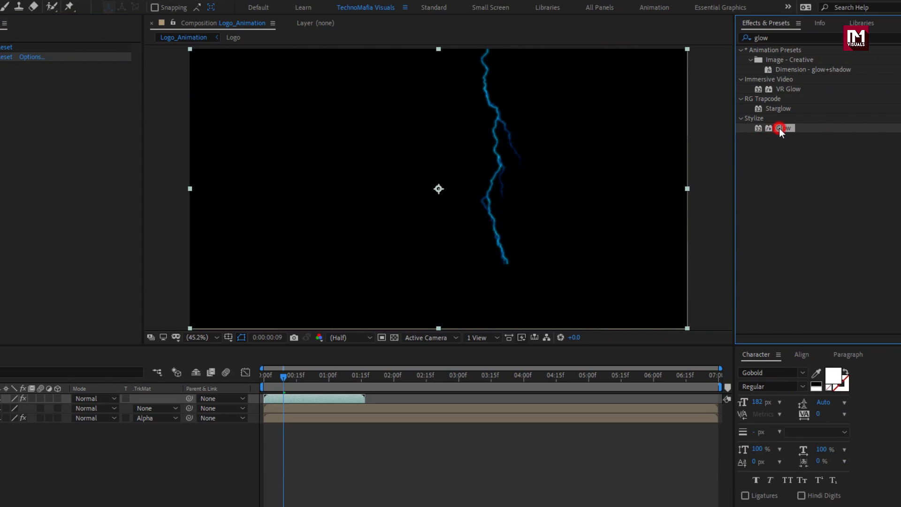
double_click(780, 128)
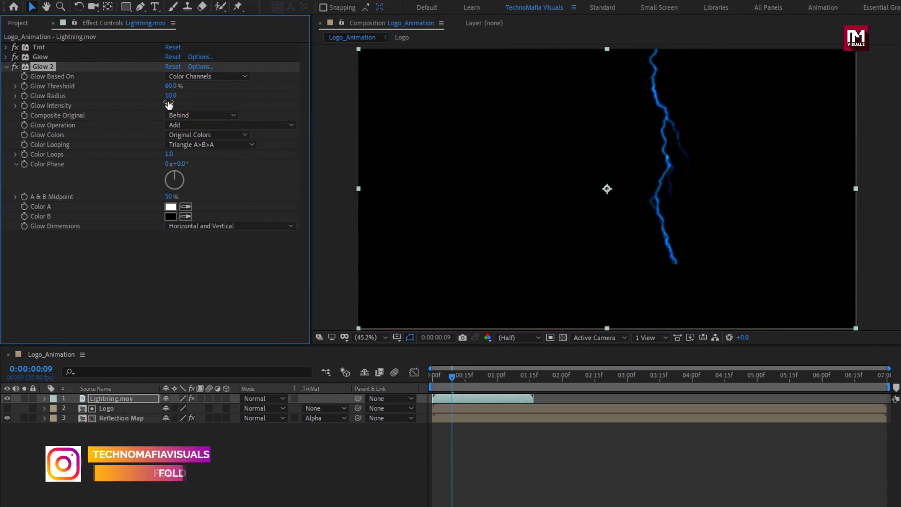
left_click(168, 98)
left_click(171, 87)
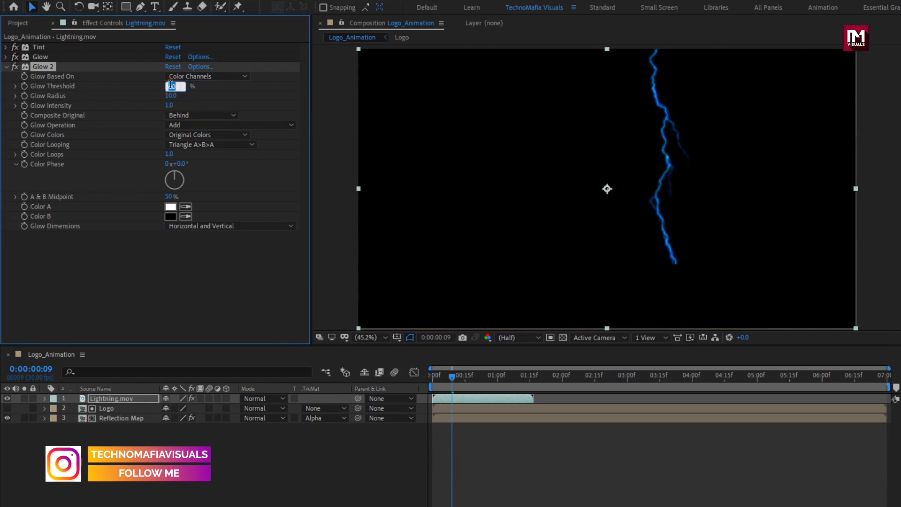
type("15")
key("Return")
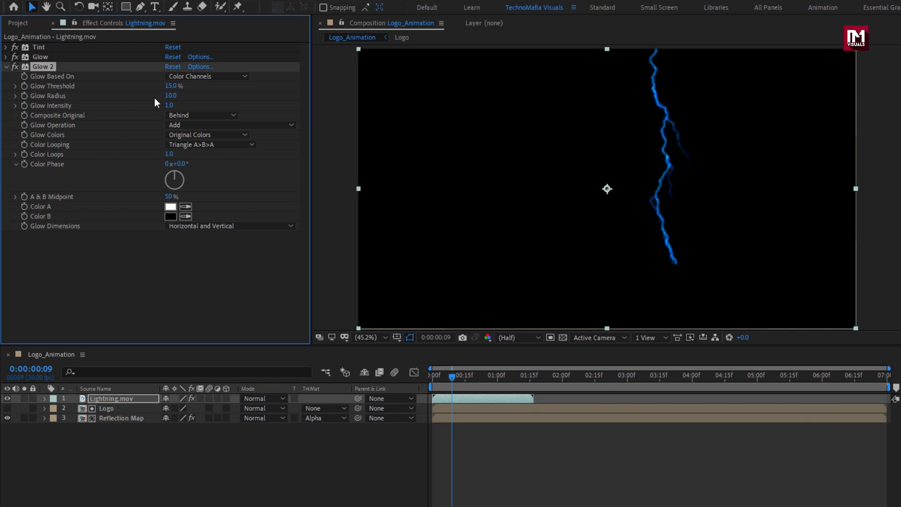
left_click(170, 97)
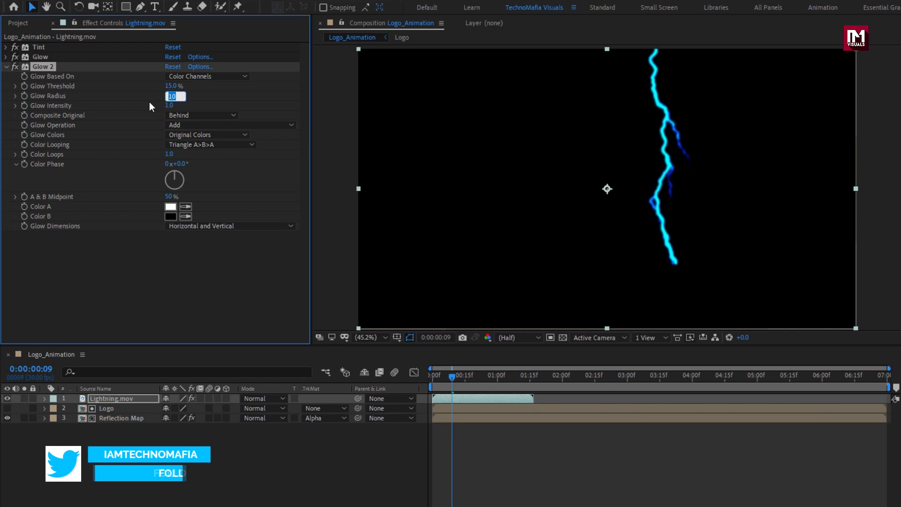
type("200")
key("Return")
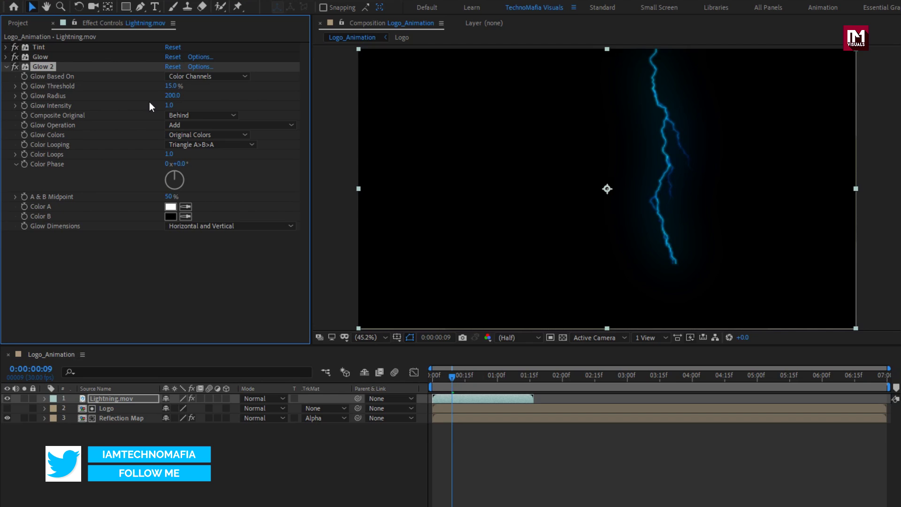
left_click(8, 67)
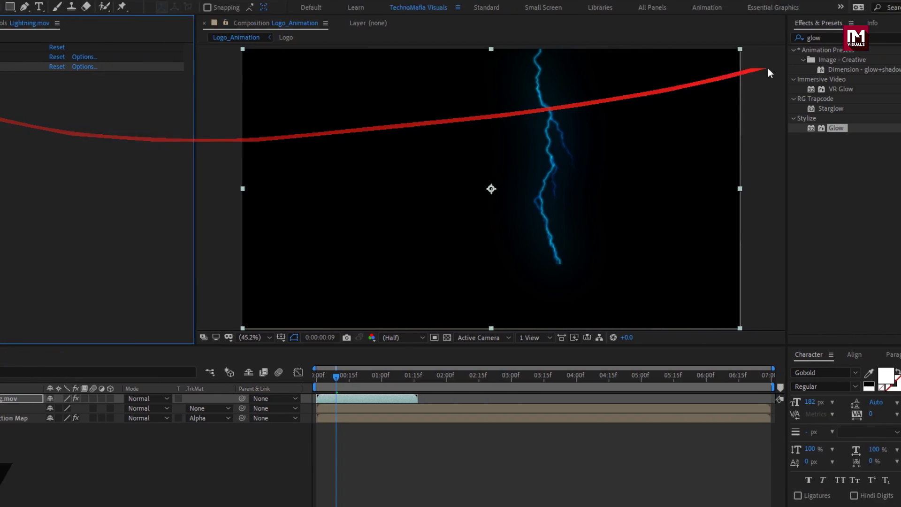
- Apply Exposure to the lightning with Exposure 5.00 and Gamma Correction 1.25
left_click(741, 39)
type("exposu")
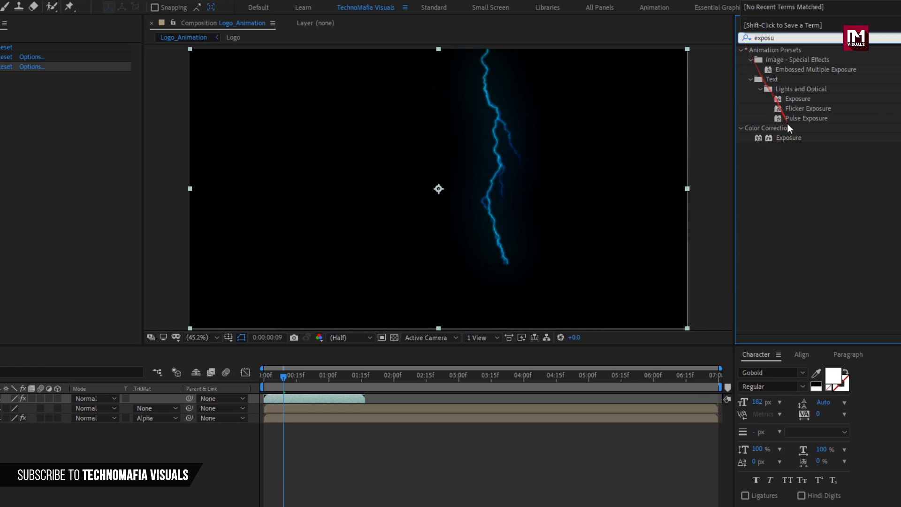
double_click(788, 137)
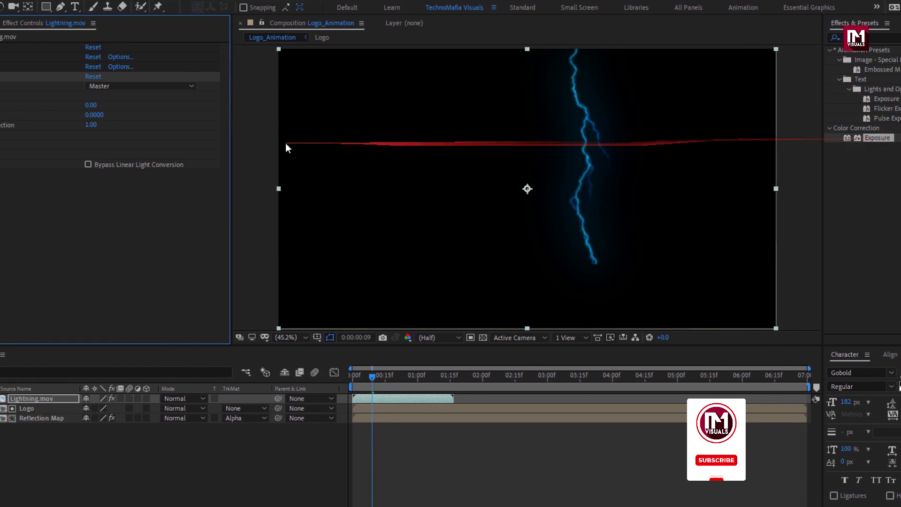
left_click(90, 105)
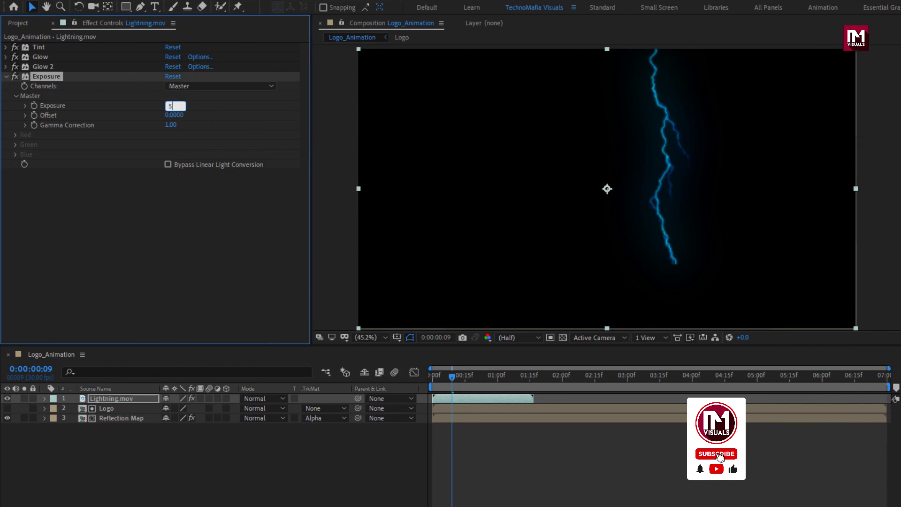
type("5")
key("Return")
left_click(167, 125)
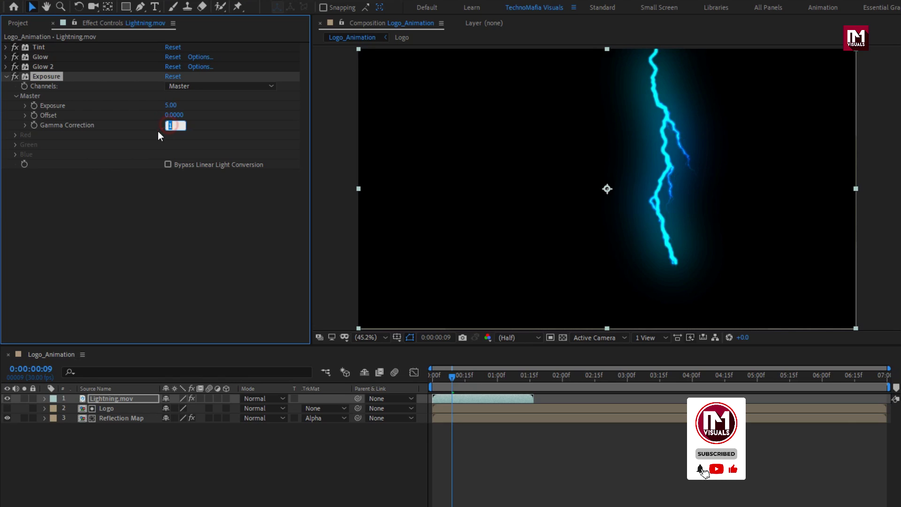
type("1.25")
key("Return")
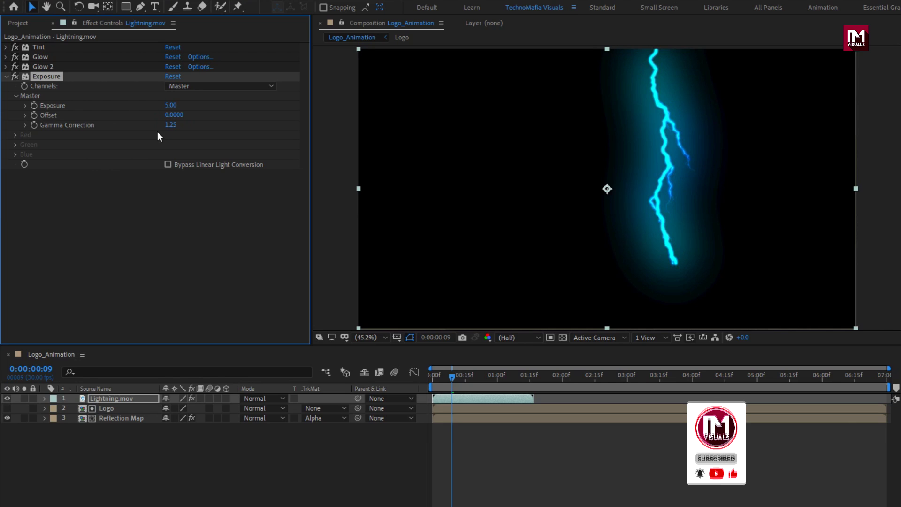
left_click(131, 399)
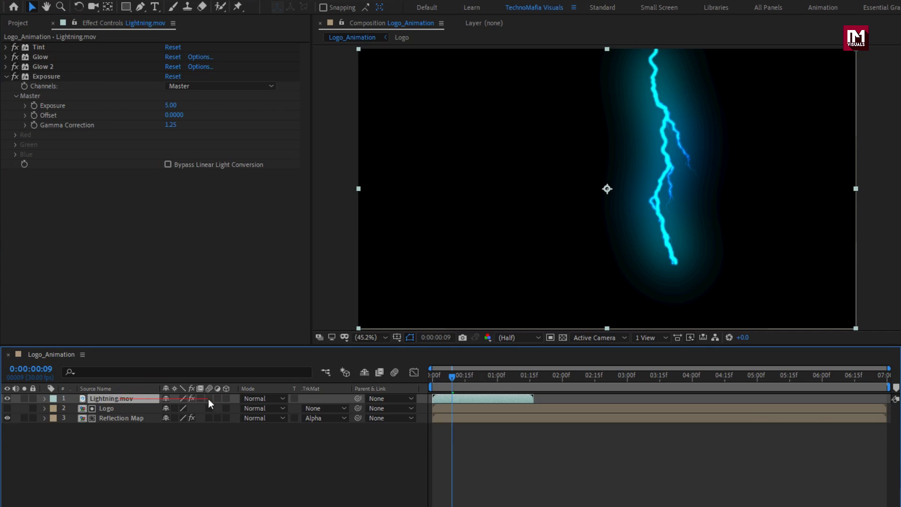
- Set Lightning.mov to Add blending and enable Preserve Transparency so it stays inside the logo
left_click(249, 399)
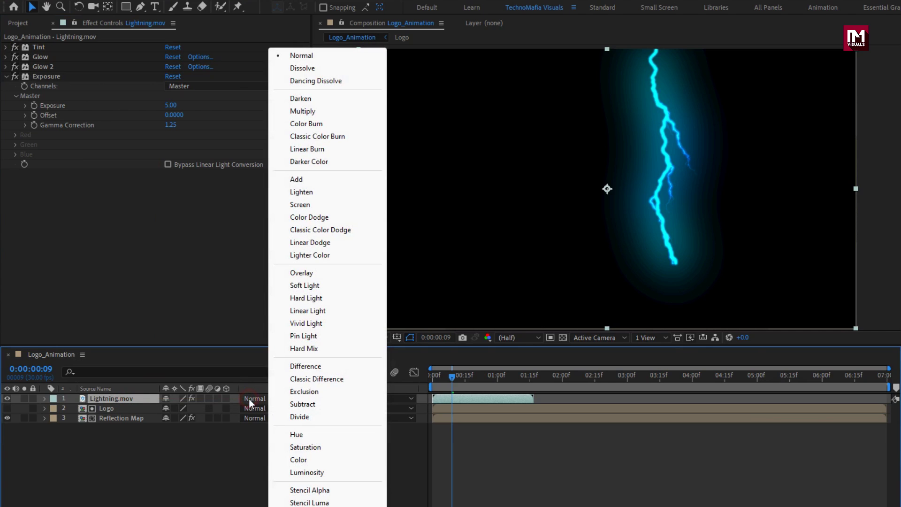
left_click(291, 180)
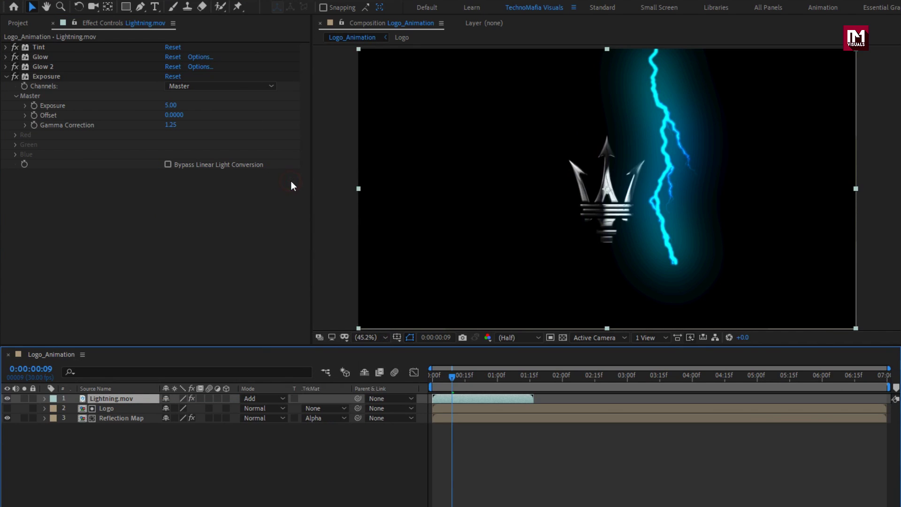
left_click(295, 399)
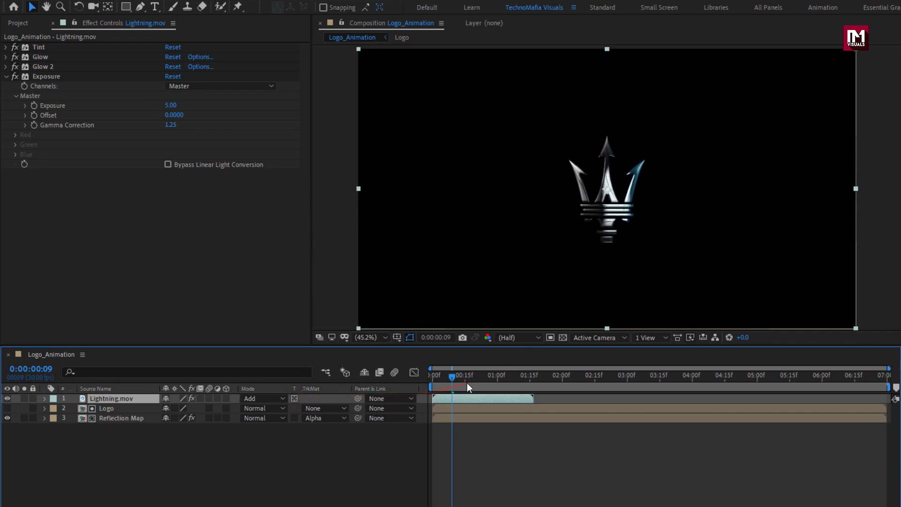
- Shift the lightning left across the logo, start its clip about half a second later, and duplicate it
left_click(641, 193)
left_click_drag(640, 192, 573, 195)
left_click_drag(474, 398, 516, 378)
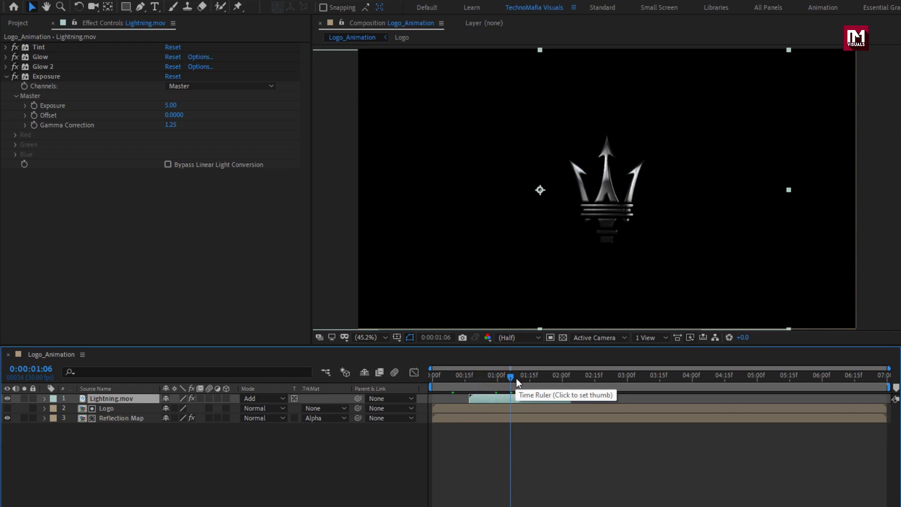
left_click(548, 376)
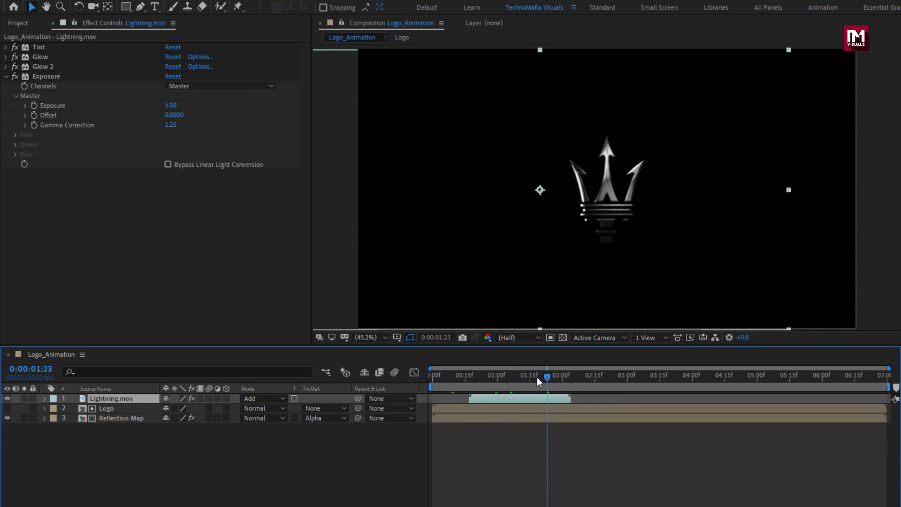
left_click(528, 376)
key("ctrl+d")
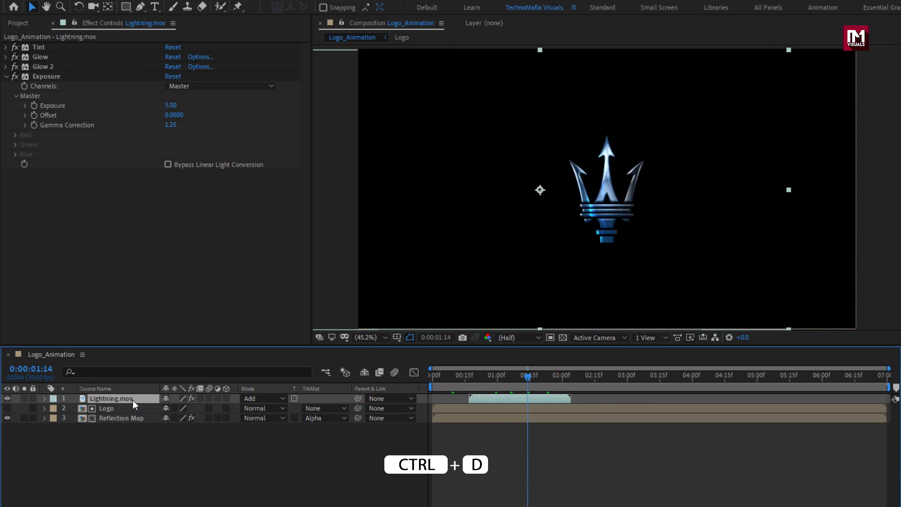
- Duplicate the lightning again and stagger the copies to start near 02:01 and 03:23
key("ctrl+d")
key("ctrl+d")
key("ctrl+d")
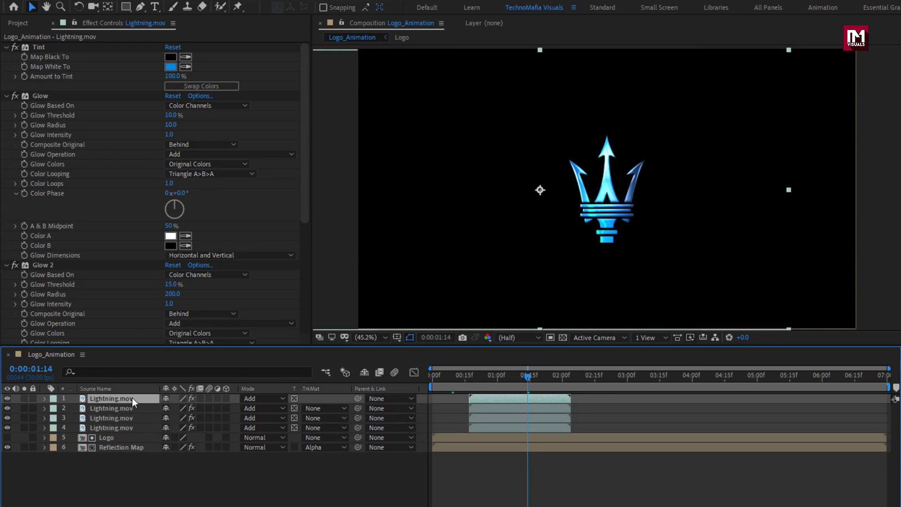
left_click_drag(474, 418, 587, 415)
left_click_drag(531, 405, 843, 394)
- Change the third lightning layer's Tint Map White To colour to red
left_click(623, 386)
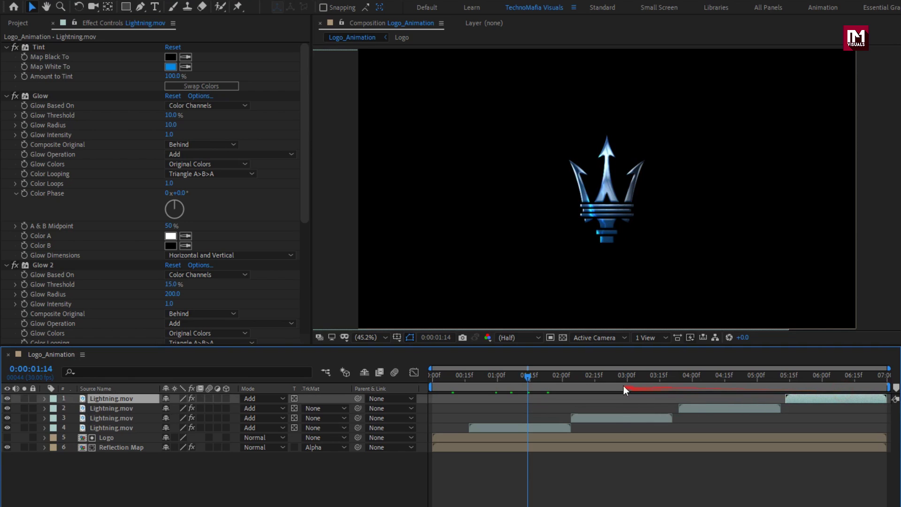
left_click(618, 419)
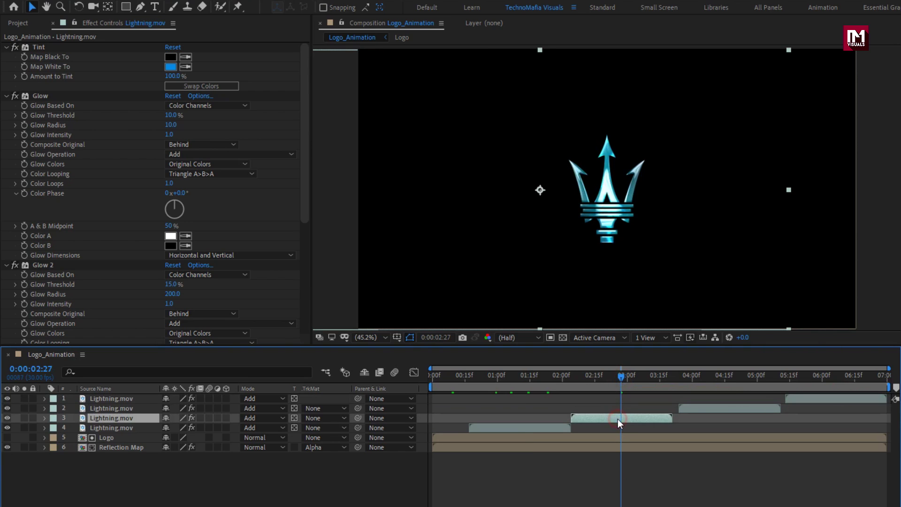
left_click(170, 67)
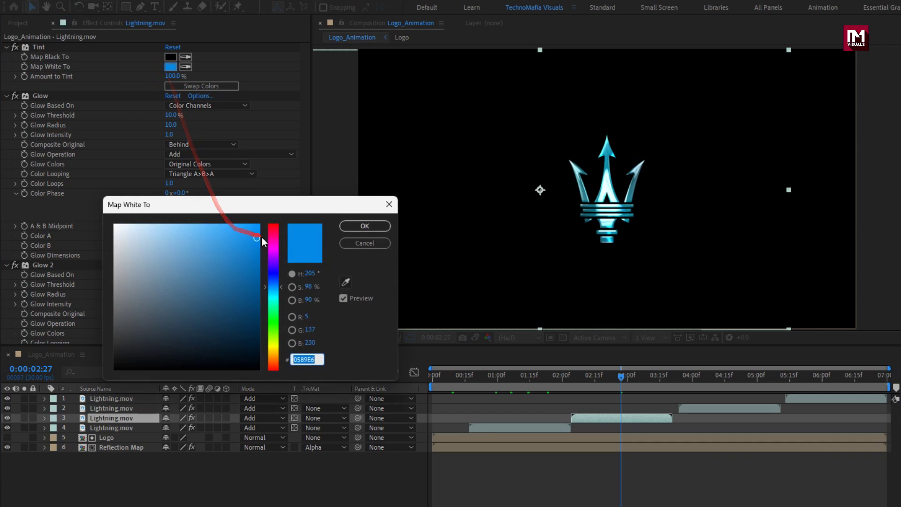
left_click(269, 226)
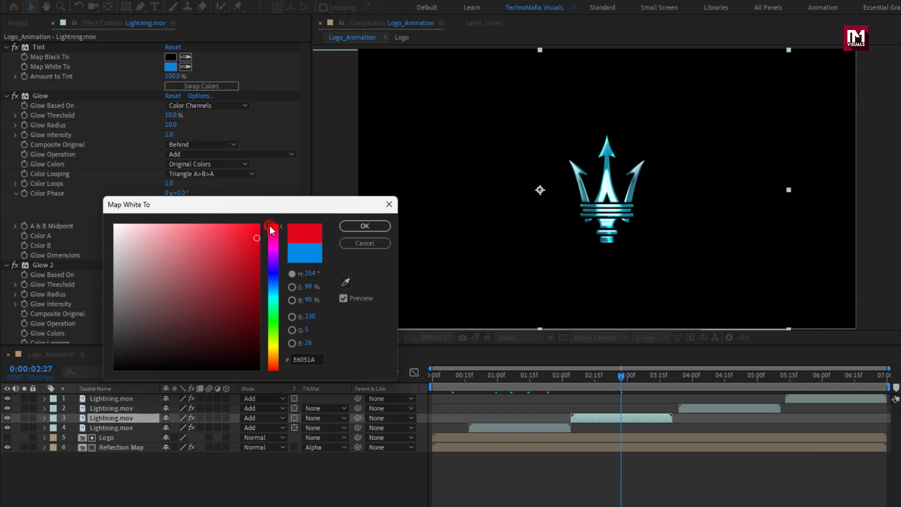
left_click(345, 227)
- Change the second lightning layer's Map White To colour to bright yellow, then select all six layers
left_click(724, 376)
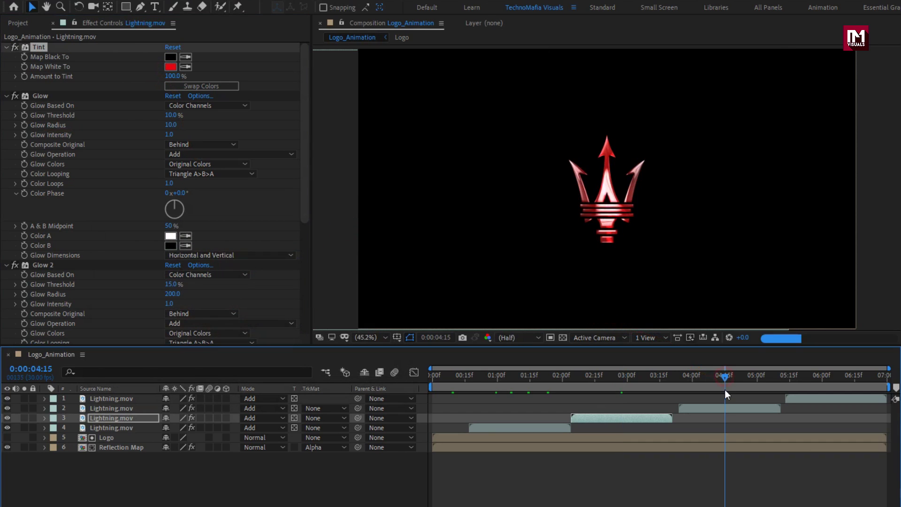
left_click(726, 409)
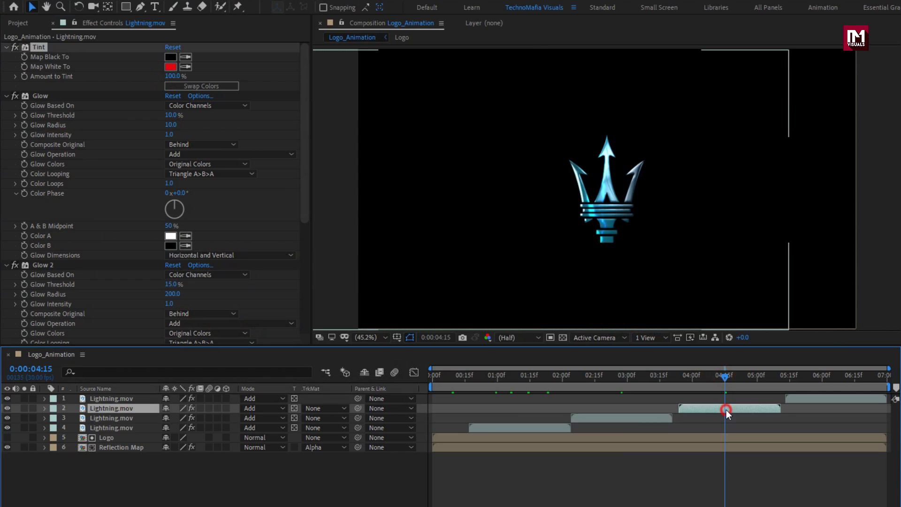
left_click(168, 66)
left_click_drag(277, 292, 275, 346)
left_click(258, 222)
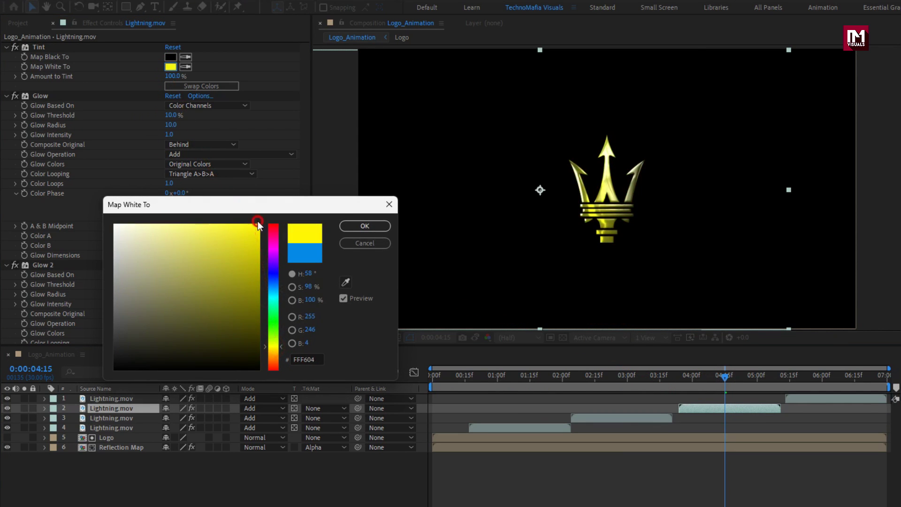
left_click(343, 230)
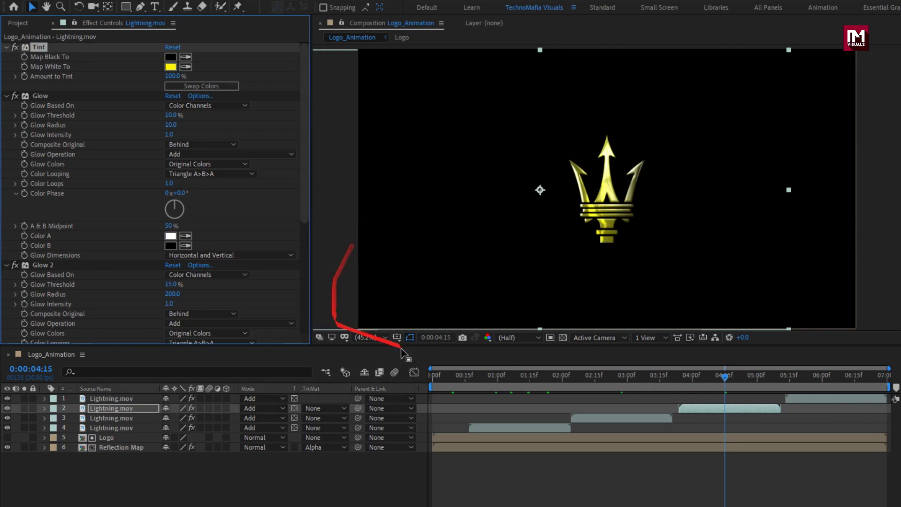
left_click(830, 385)
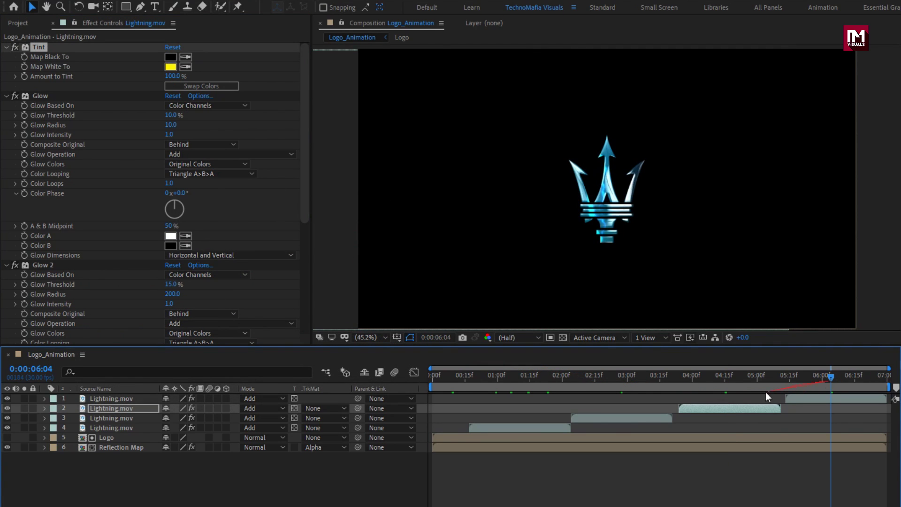
left_click_drag(117, 493, 106, 398)
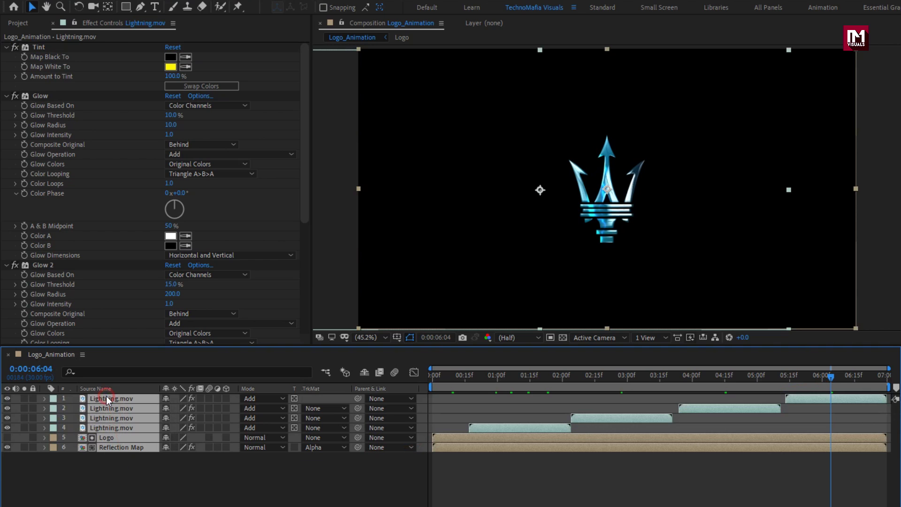
- Pre-compose the six layers as Glossy Logo and place the Logo composition above it
right_click(106, 398)
left_click(128, 346)
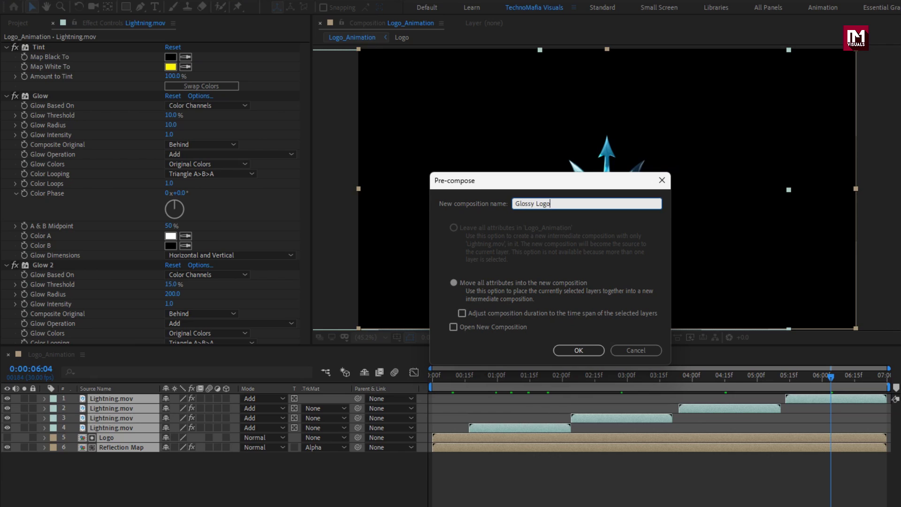
left_click(563, 350)
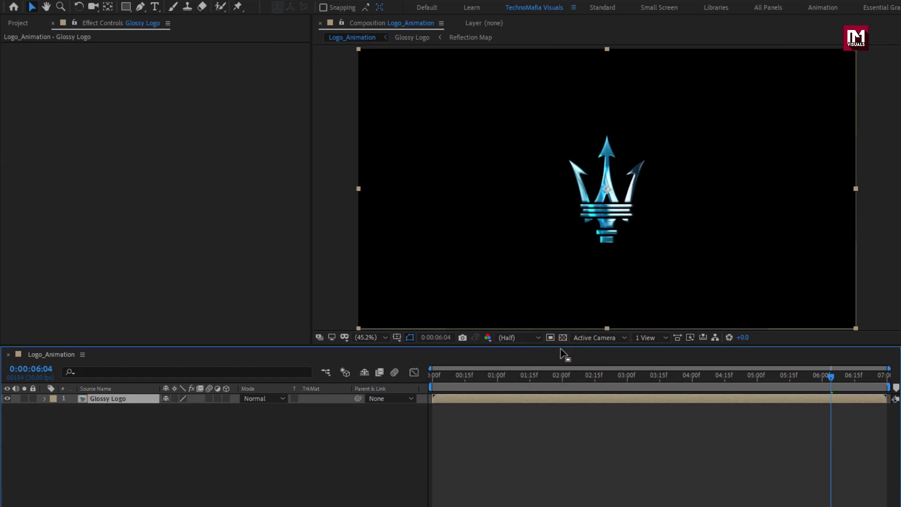
left_click(16, 26)
left_click_drag(34, 169, 111, 396)
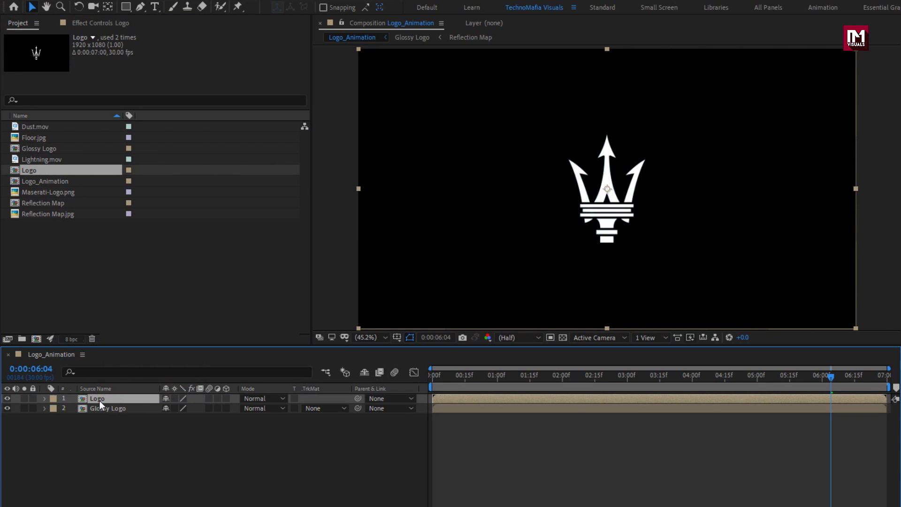
- Apply the CC Glass effect to the Logo layer
left_click(743, 38)
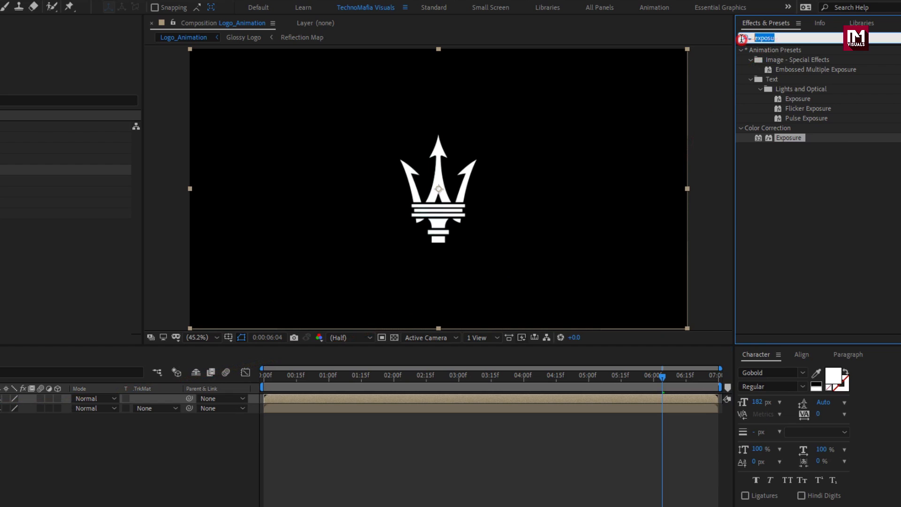
type("cc gla")
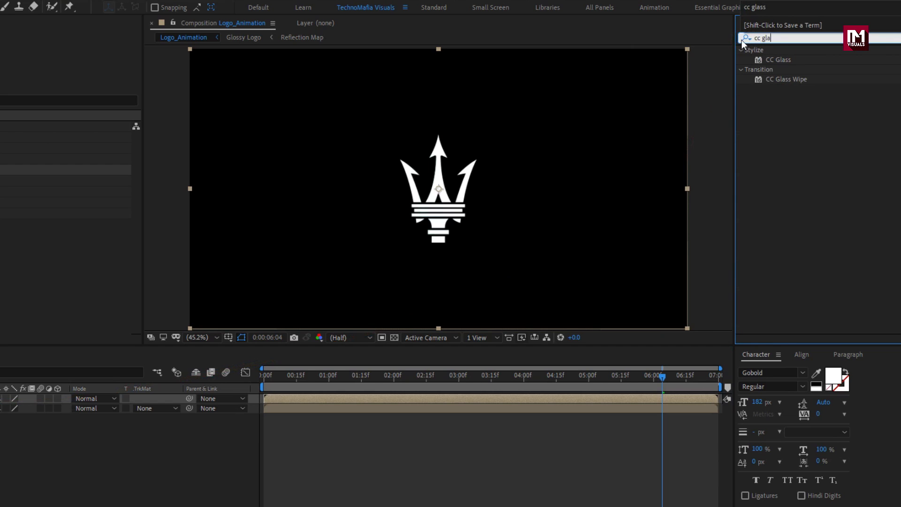
double_click(781, 60)
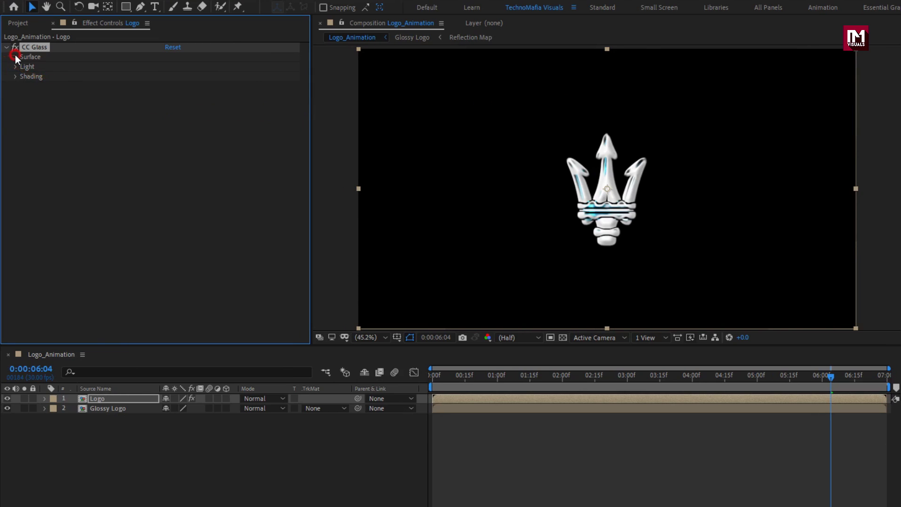
- Set CC Glass Surface Softness, Height and Displacement all to 0
left_click(15, 56)
left_click(170, 86)
type("0")
key("Return")
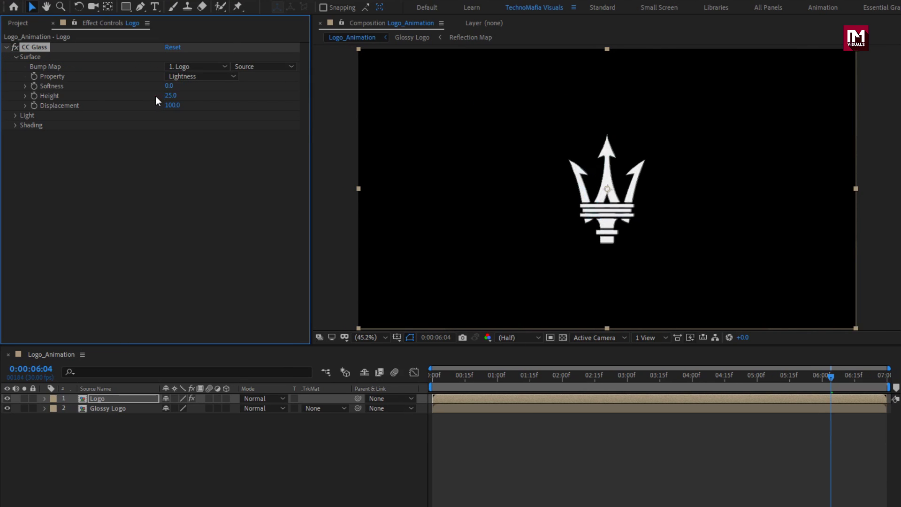
left_click(170, 95)
type("0")
key("Return")
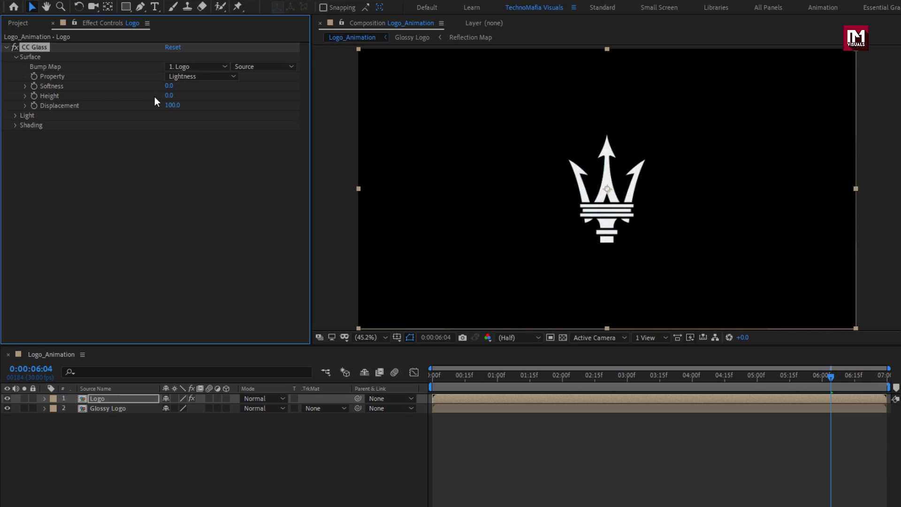
left_click(171, 105)
type("0")
key("Return")
left_click(16, 116)
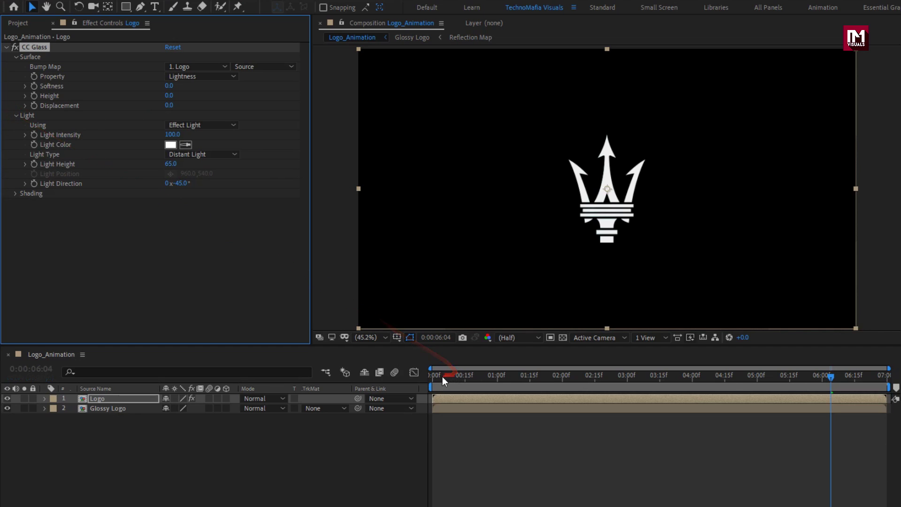
- Keyframe Light Intensity from 40 at 0:00 to 100 at 5:00 and set Light Type to Point Light
left_click_drag(443, 377, 422, 378)
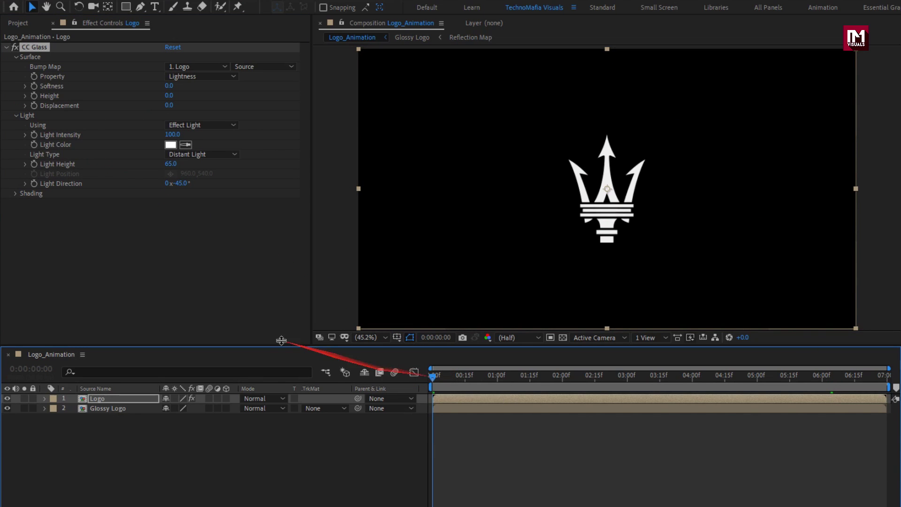
left_click(34, 135)
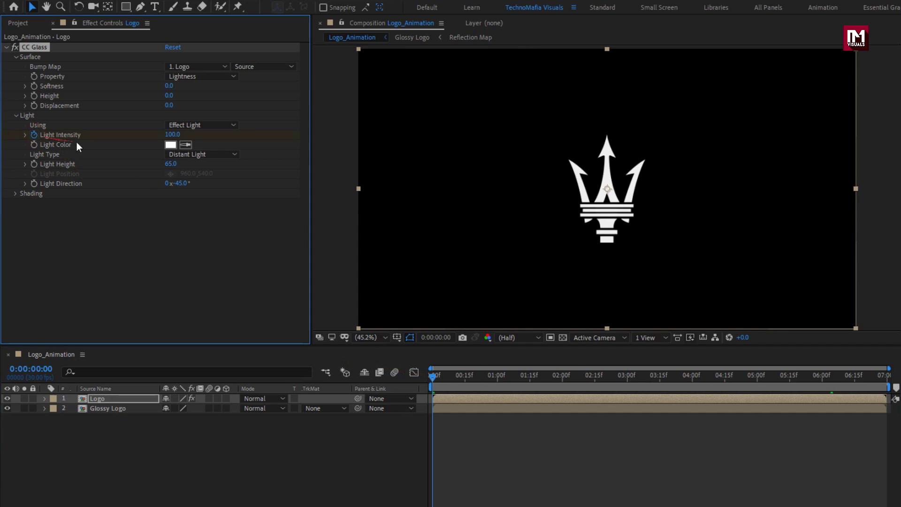
type("40")
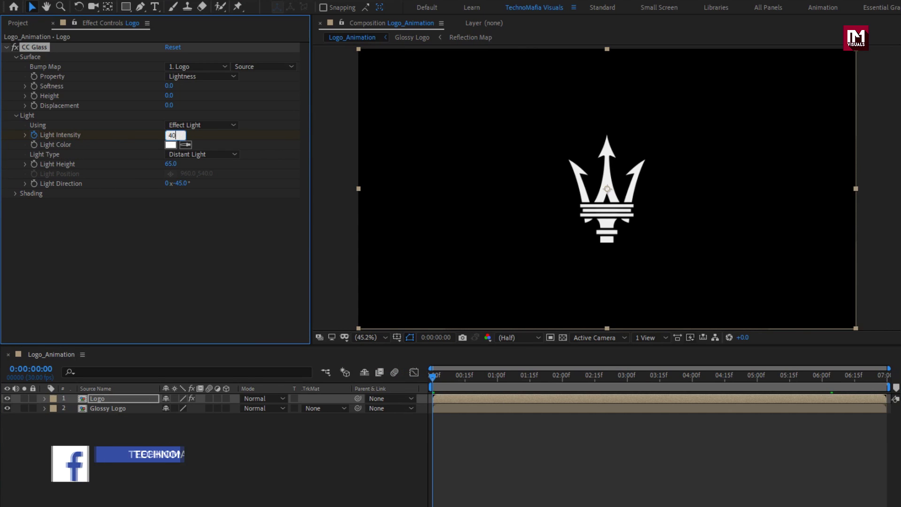
key("Return")
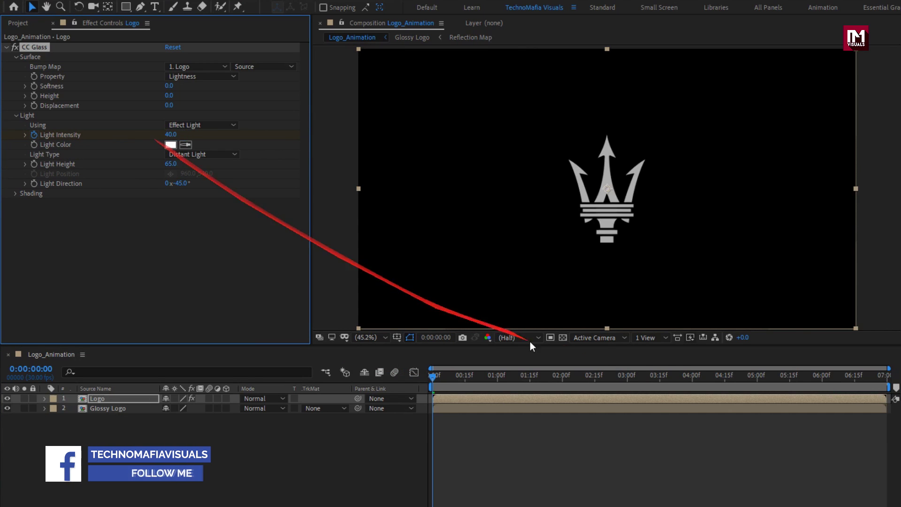
left_click(757, 379)
left_click(171, 135)
type("100")
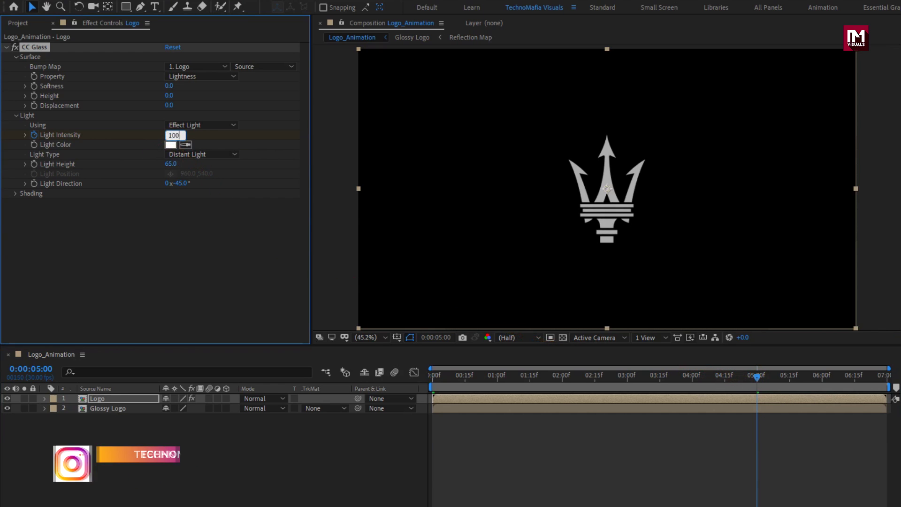
key("Return")
left_click(181, 152)
left_click(194, 181)
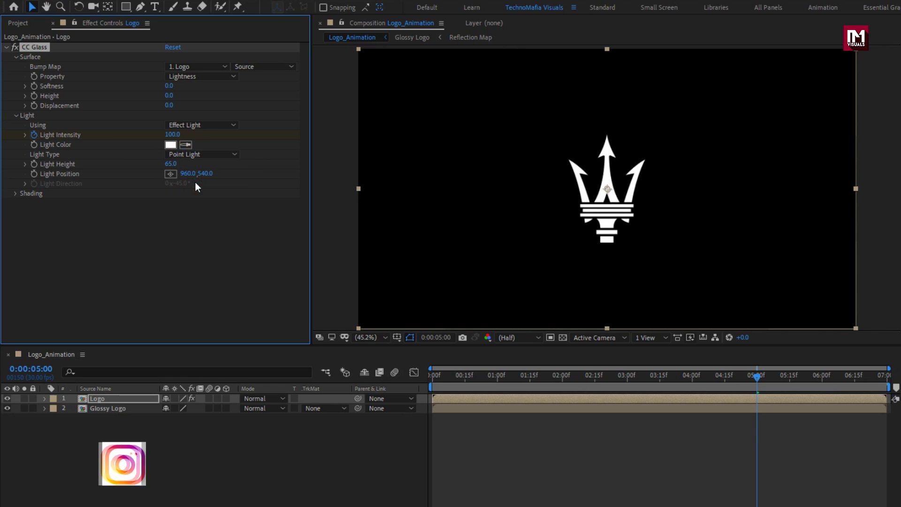
- Animate Light Position from right of the logo (1677, 553.3) to left (535.1, 566.6) by 5:00
left_click(431, 379)
left_click(34, 174)
mouse_move(607, 189)
left_mouse_down()
mouse_move(821, 190)
mouse_move(793, 192)
left_mouse_up()
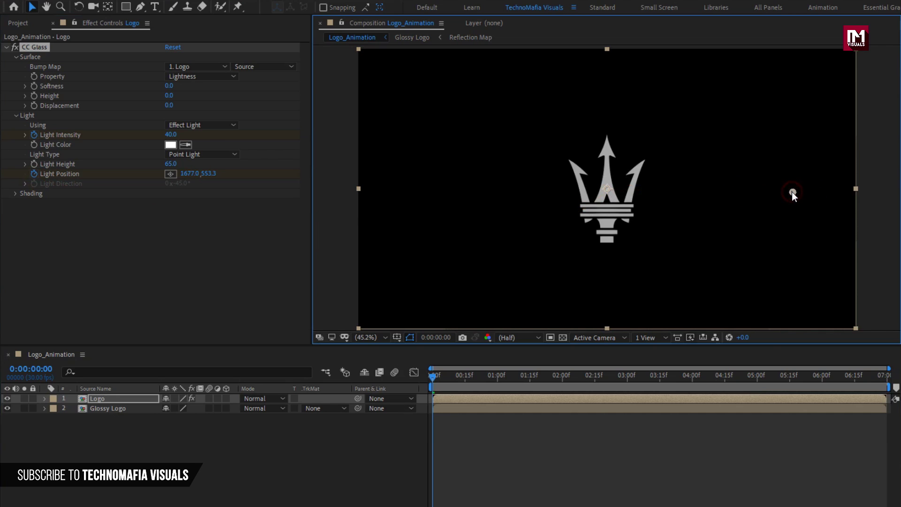
left_click(759, 379)
left_click_drag(793, 192, 497, 195)
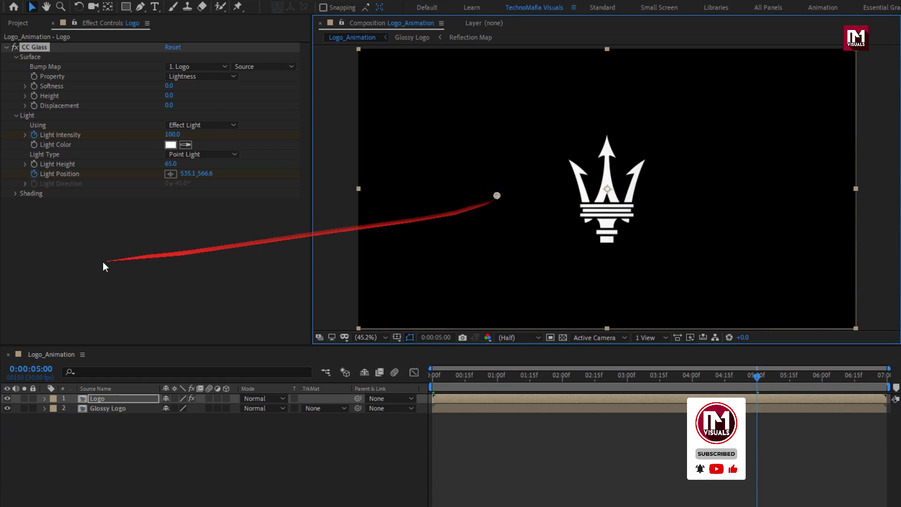
left_click(16, 194)
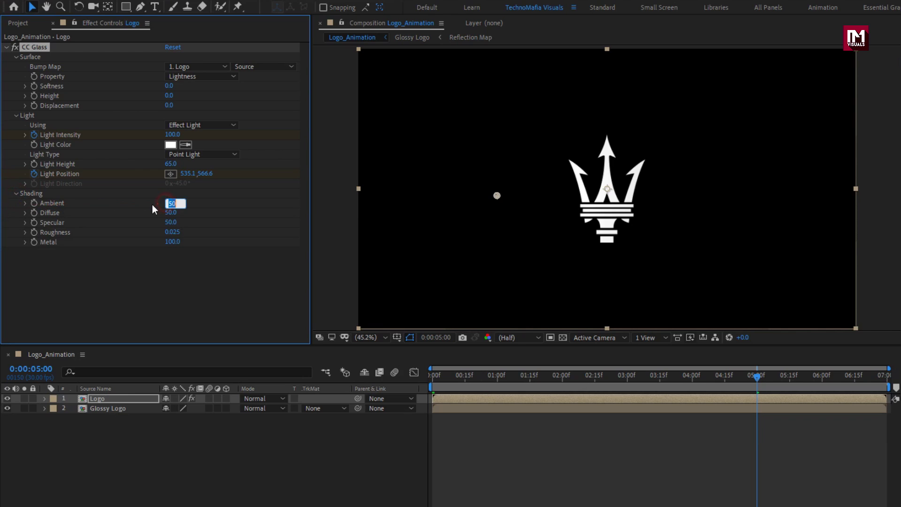
- Set CC Glass shading Ambient to 0, Diffuse to 0 and Specular to 100
type("0")
key("Return")
left_click(165, 213)
type("0")
key("Return")
left_click(169, 222)
type("100")
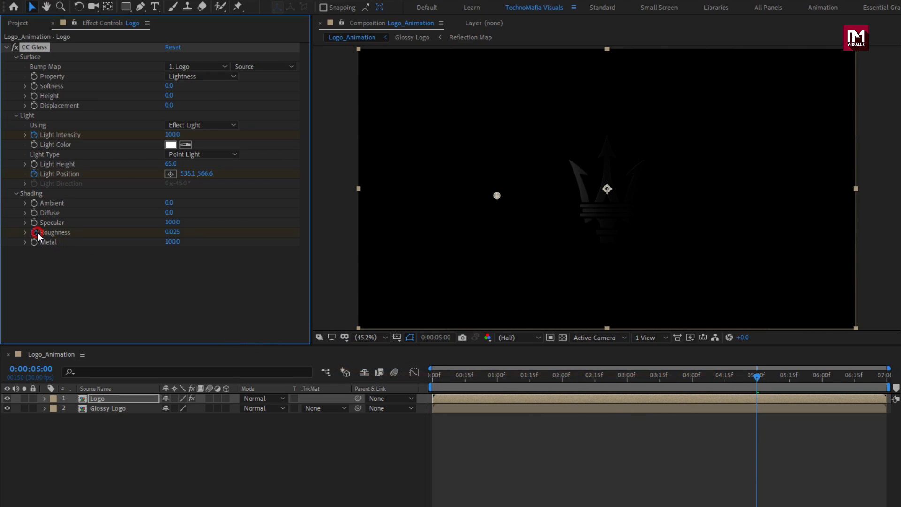
- Keyframe Roughness from 0.001 at the start to 0.5 at five seconds, and set Metal to 0
left_click(167, 230)
key("Return")
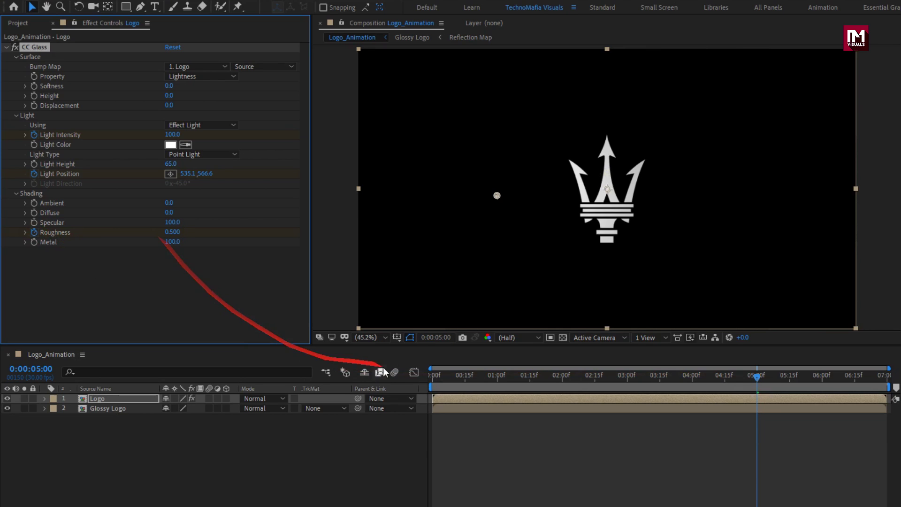
left_click(431, 376)
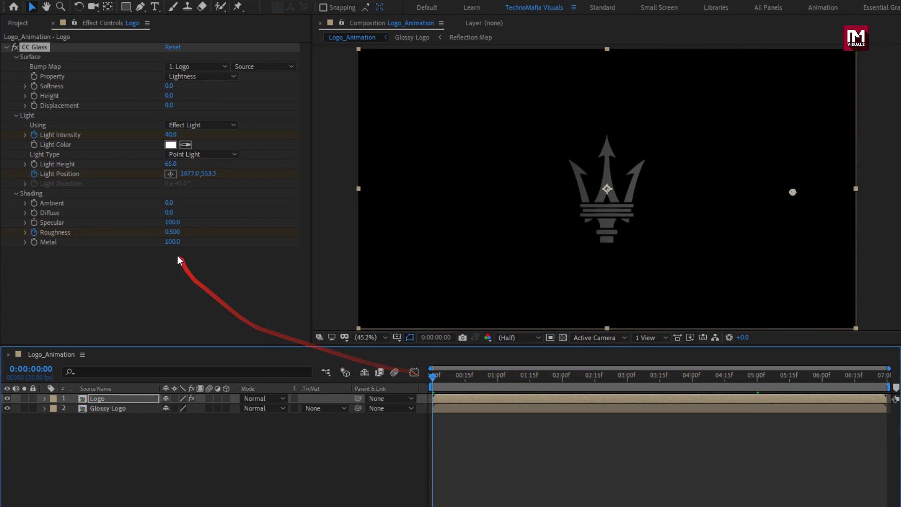
left_click(173, 232)
type("0.001")
key("Return")
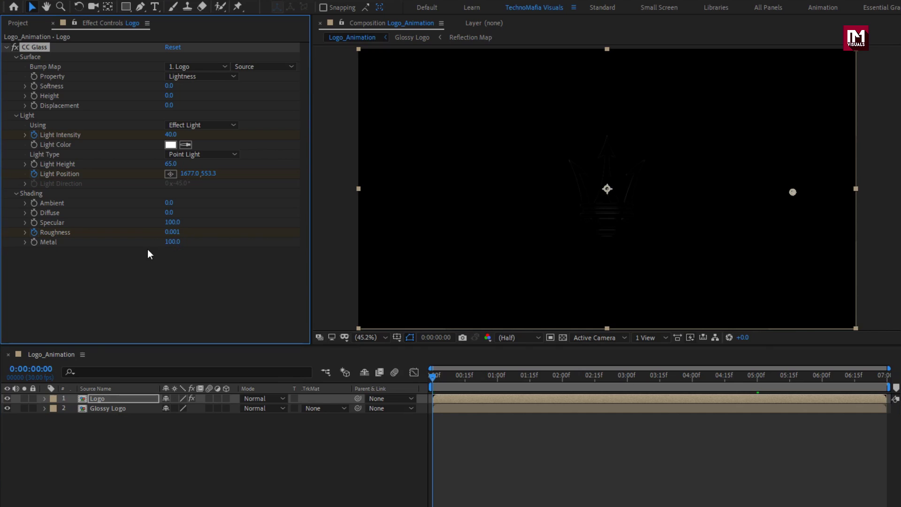
type("0")
key("Return")
key("u")
- Apply Easy Ease to all of the Logo's CC Glass keyframes and preview the reveal to two seconds
left_click(136, 398)
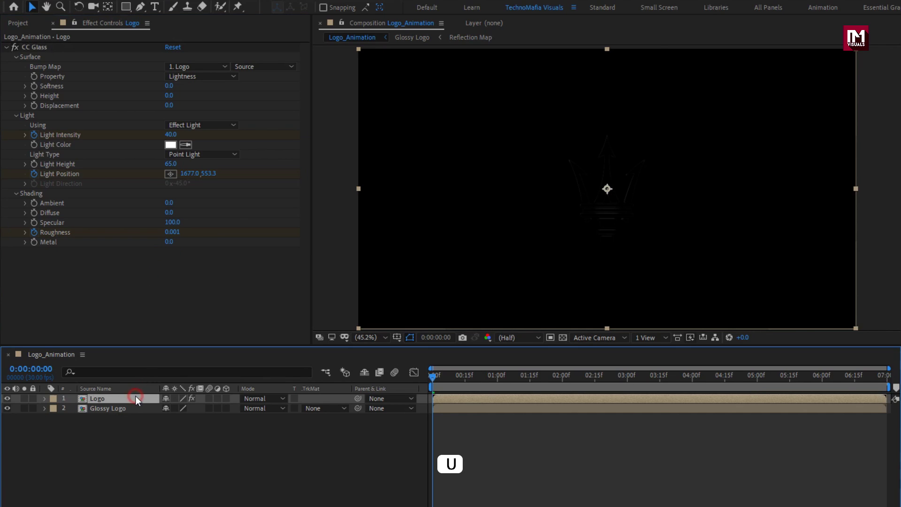
key("u")
left_click_drag(771, 414, 426, 443)
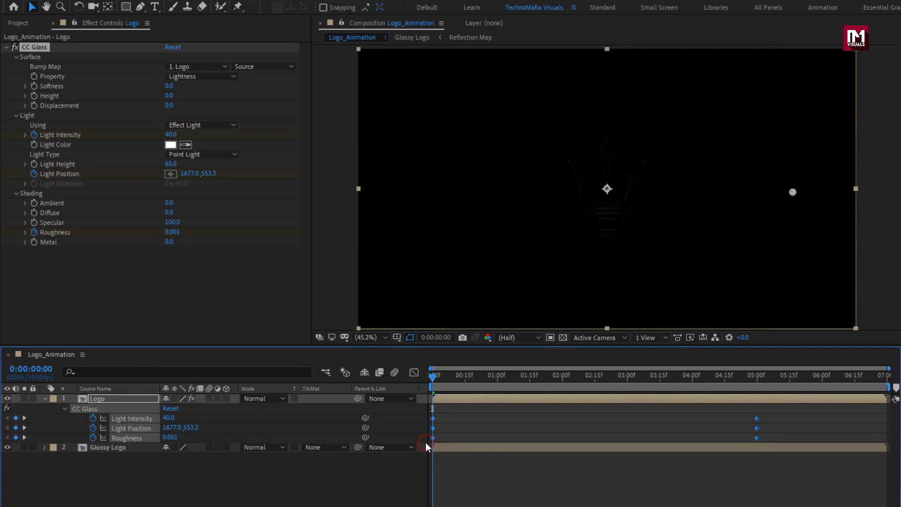
right_click(432, 439)
mouse_move(474, 430)
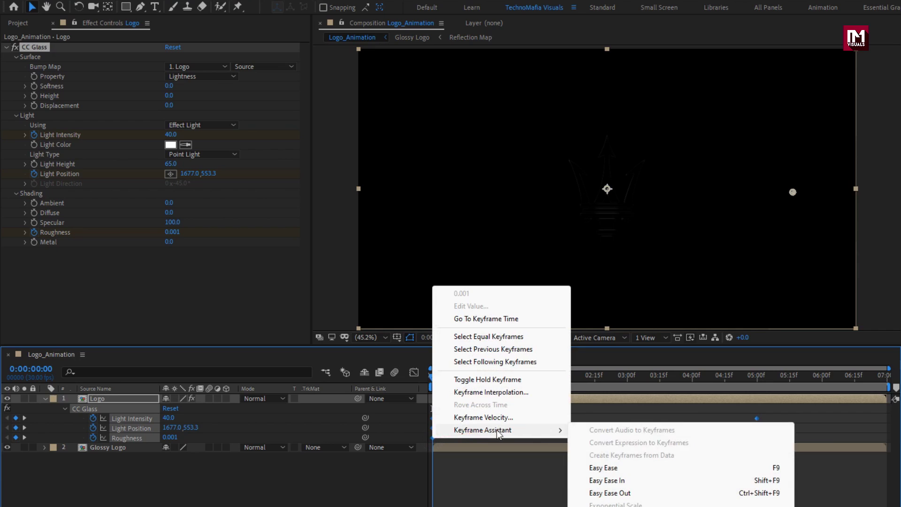
left_click(603, 467)
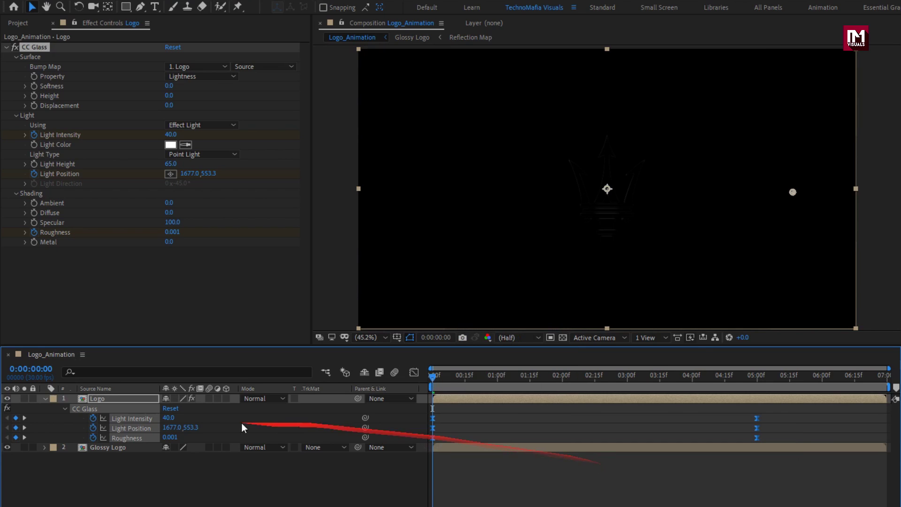
left_click(45, 399)
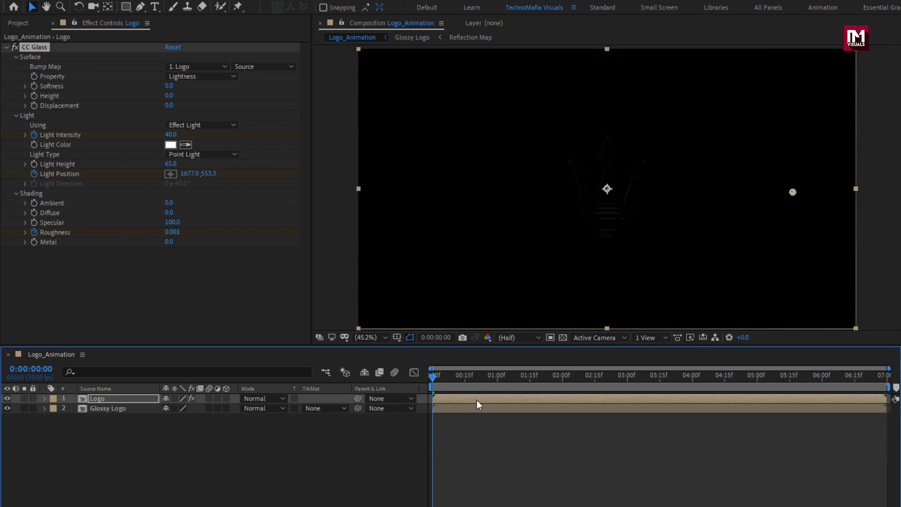
left_click_drag(434, 377, 565, 387)
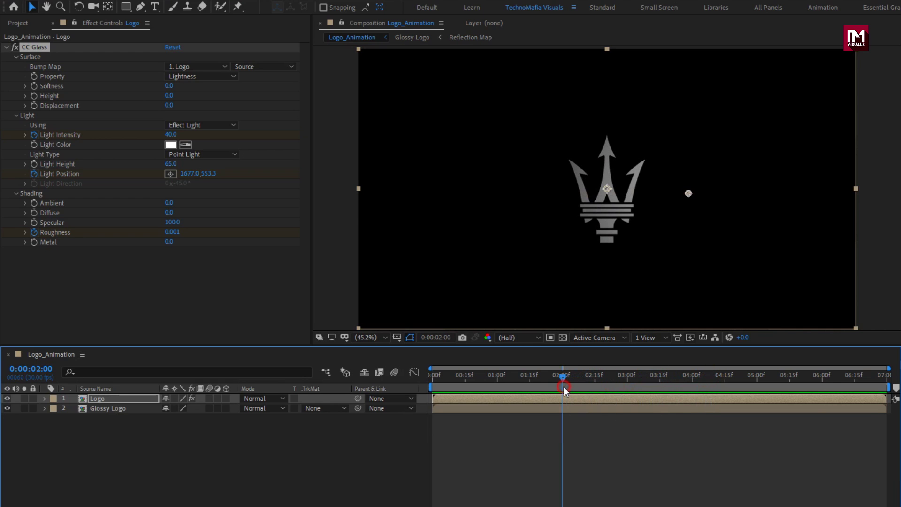
right_click(109, 400)
- Pre-compose the Logo layer into a new composition named Logo Reveal
left_click(137, 349)
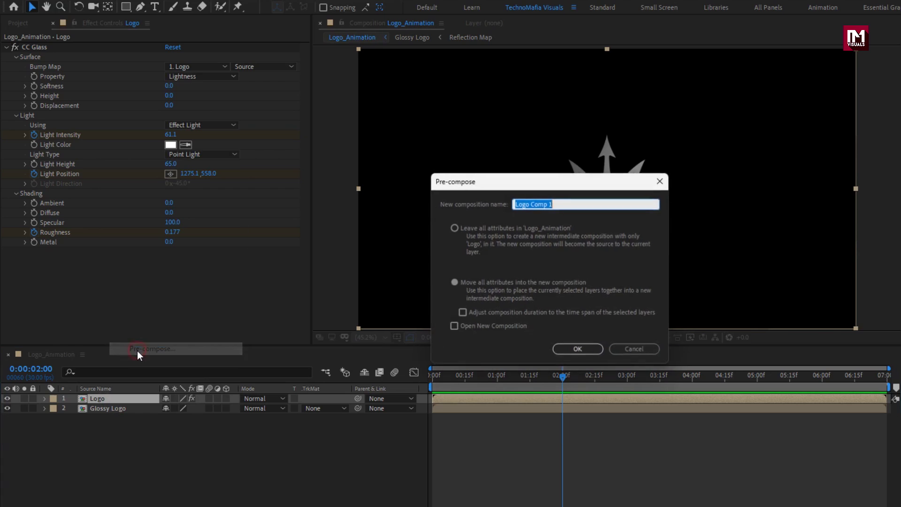
type("Logo Reveal")
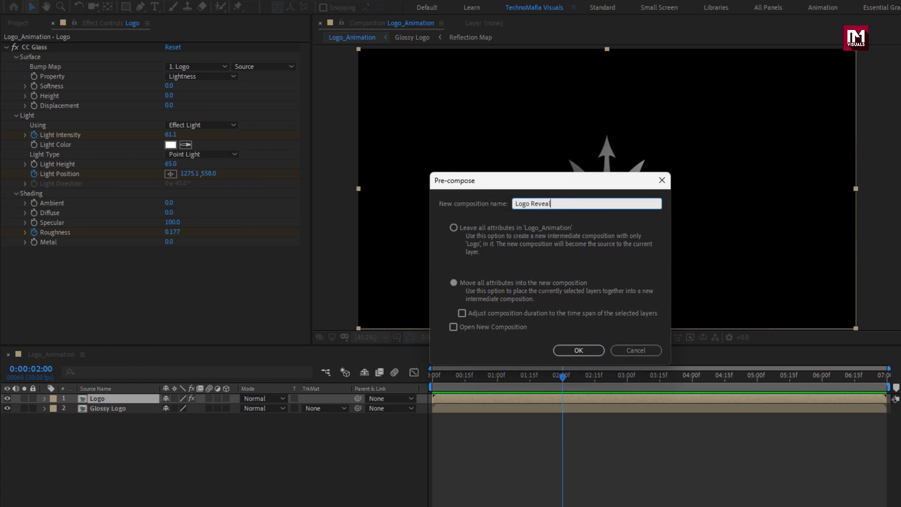
left_click(568, 349)
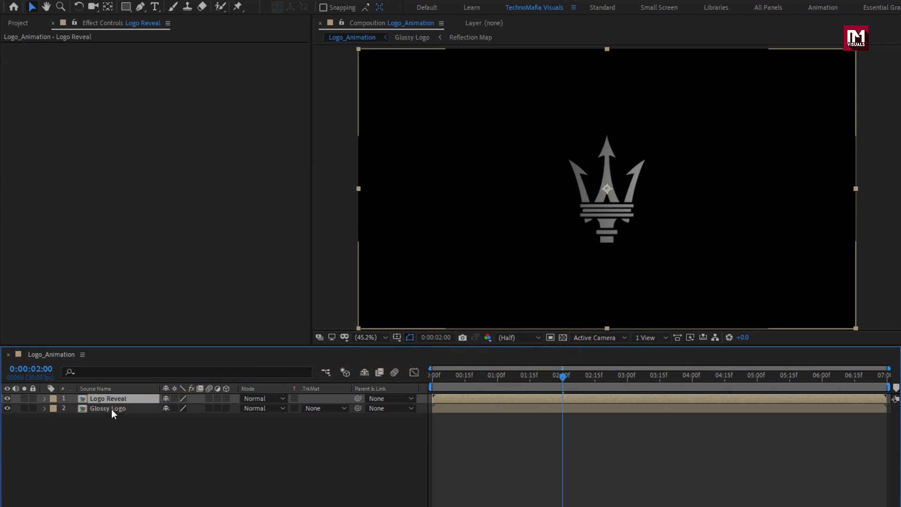
- Set Glossy Logo's Track Matte to Luma Matte using Logo Reveal
left_click(111, 409)
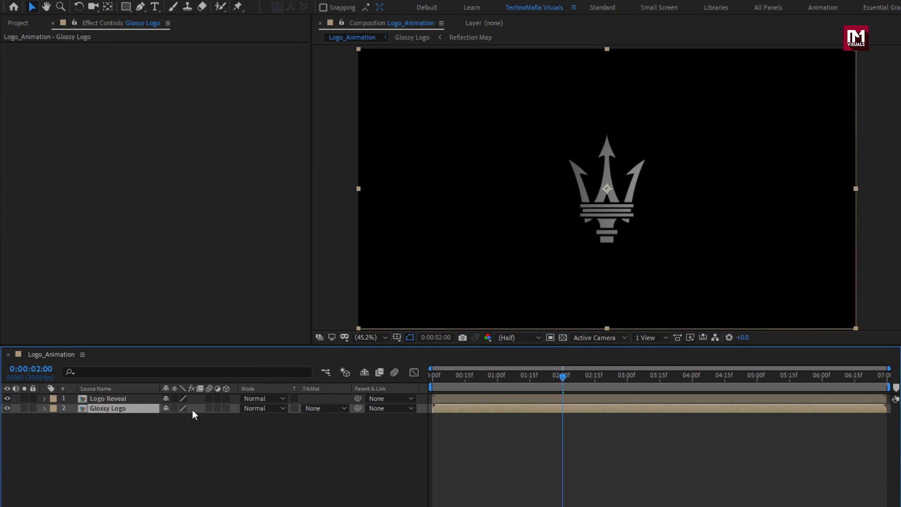
left_click(312, 409)
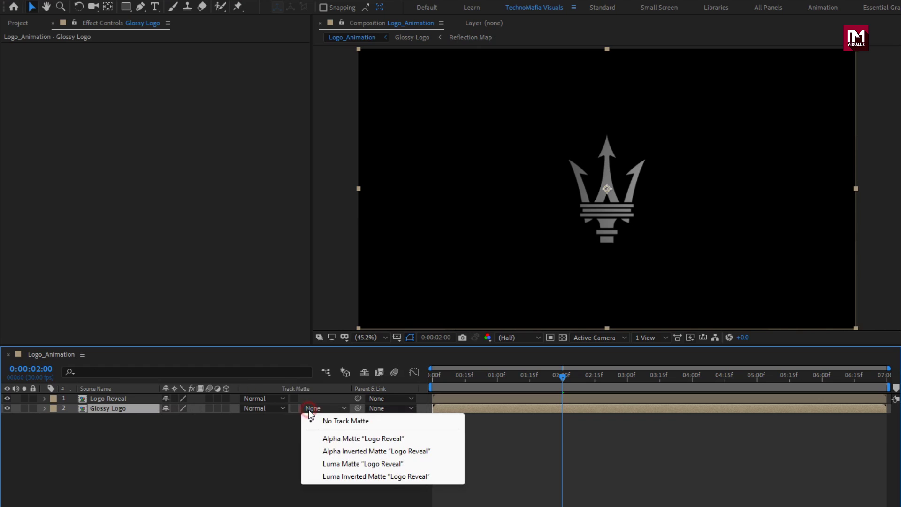
left_click(383, 463)
left_click_drag(447, 379, 527, 379)
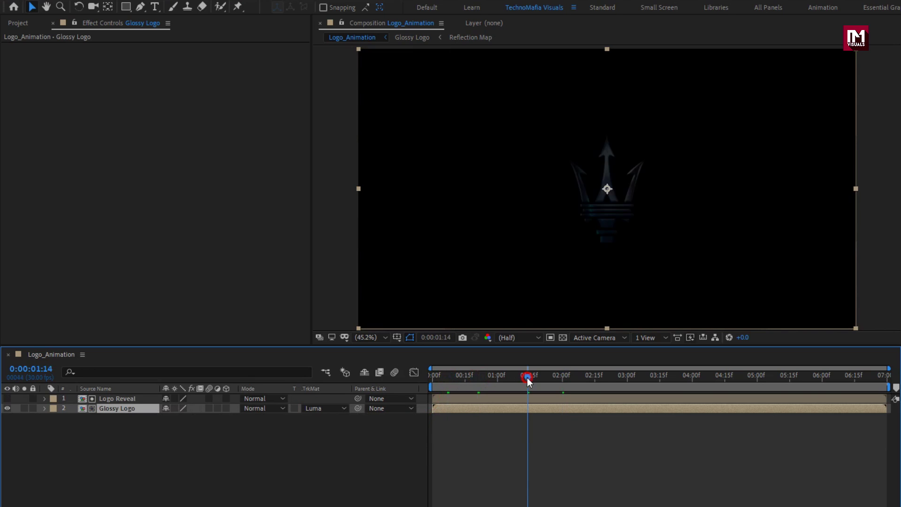
- Pre-compose Logo Reveal and Glossy Logo together as 'Glossy logo reveal'
left_click(108, 399, "shift")
right_click(108, 399)
left_click(136, 348)
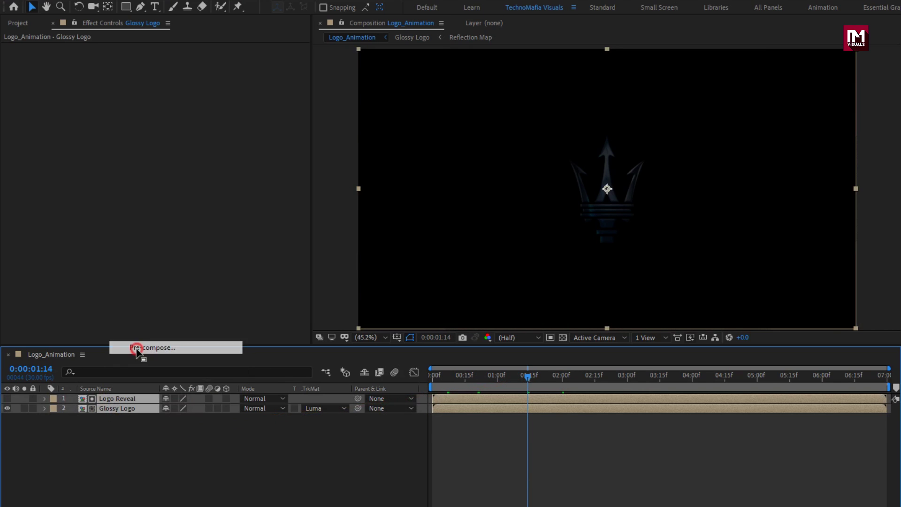
type("Glossy logo reveal")
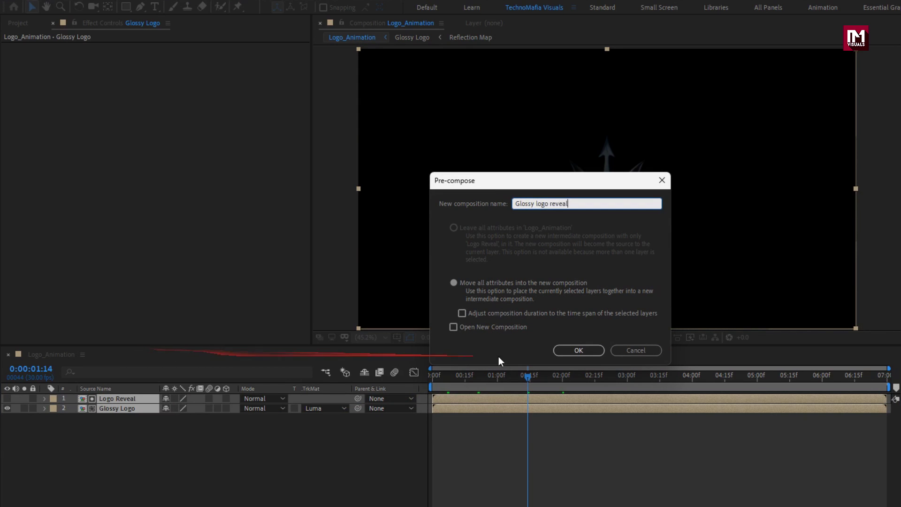
left_click(578, 350)
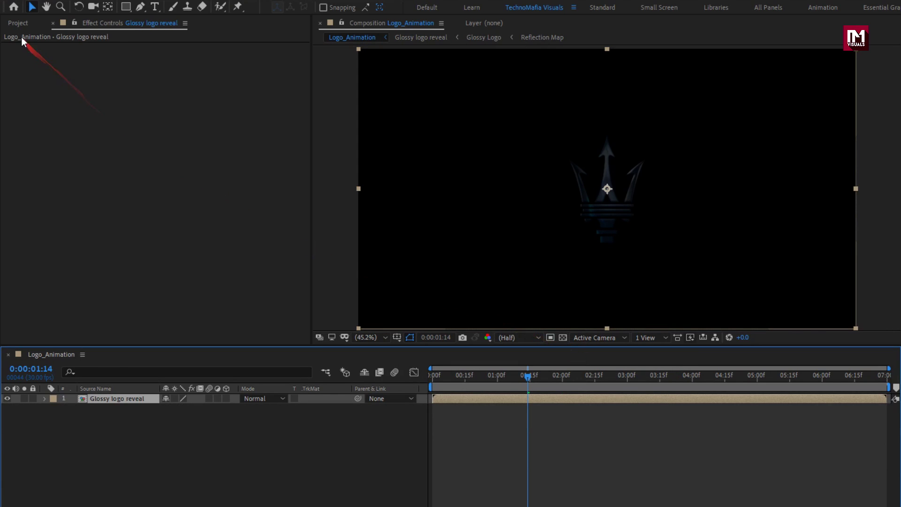
- Add Floor.jpg from the Project panel into the composition
left_click(19, 24)
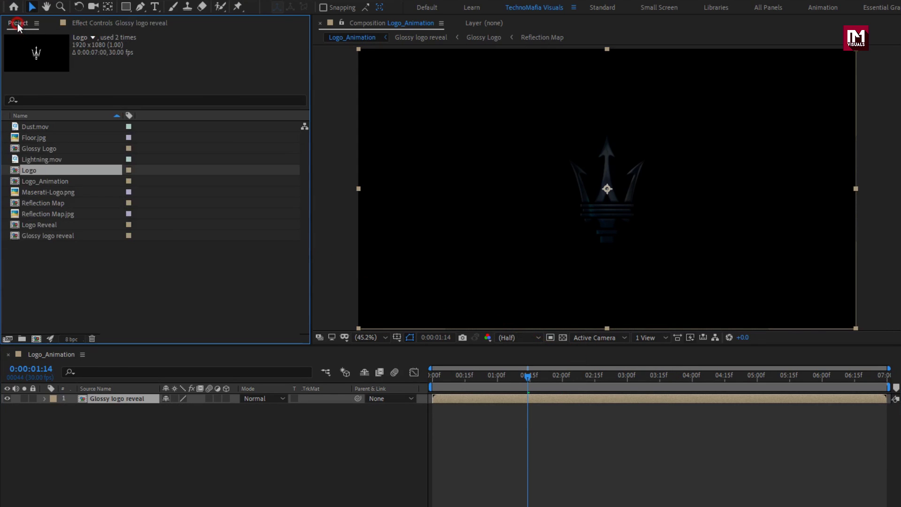
left_click(29, 137)
left_click_drag(29, 139, 111, 398)
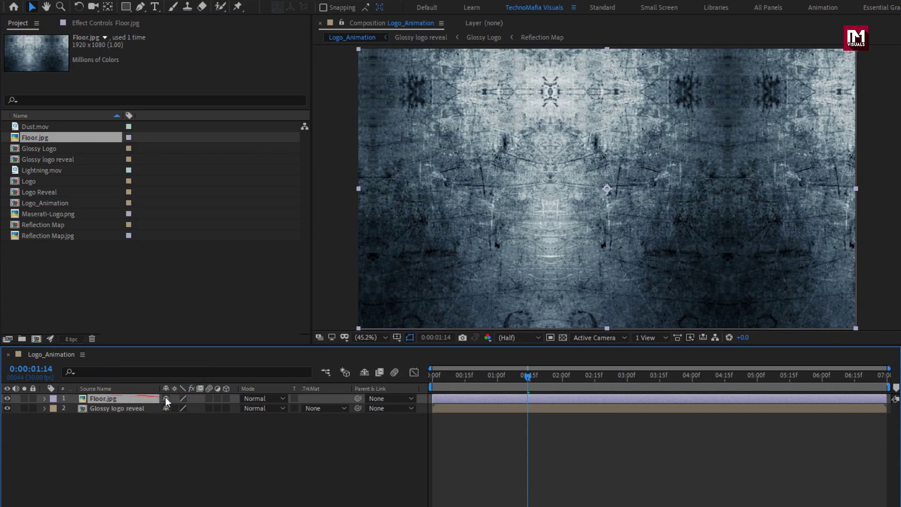
- Make Floor.jpg 3D, set Orientation X to 270°, and lower it to Position 960, 973, 0
left_click(225, 399)
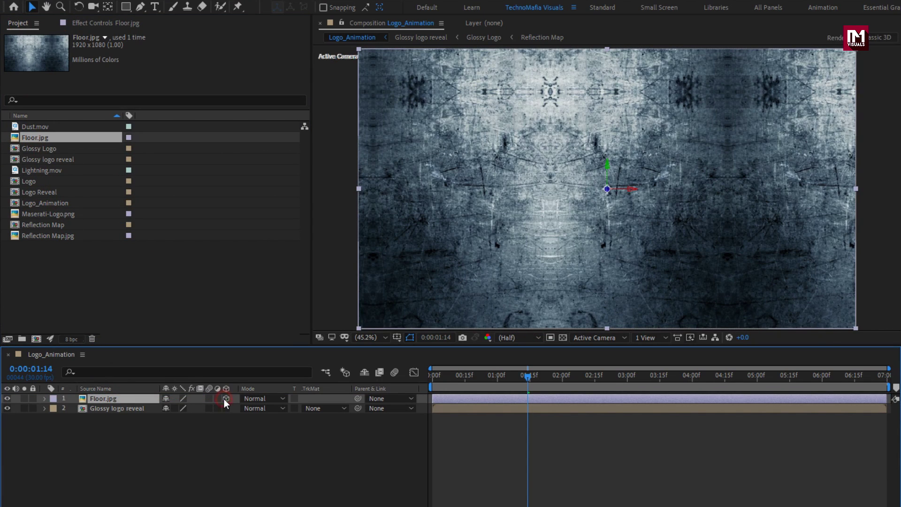
key("r")
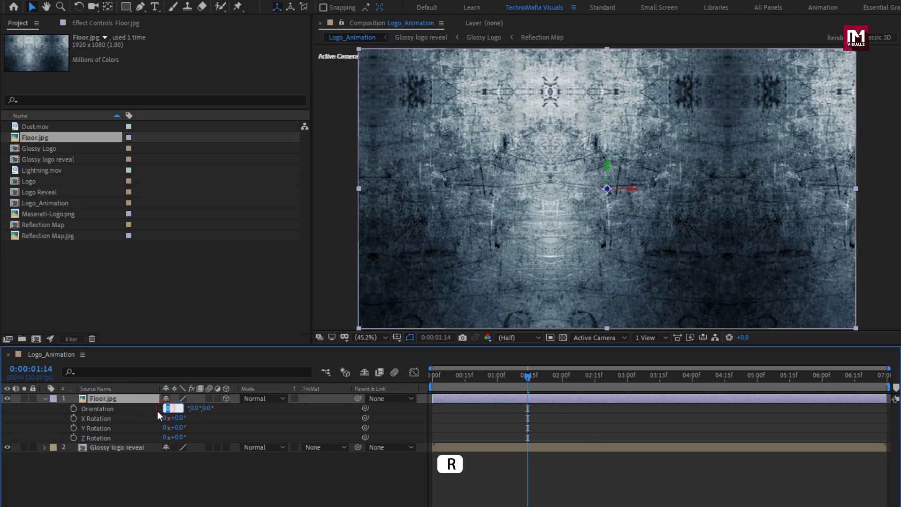
type("270")
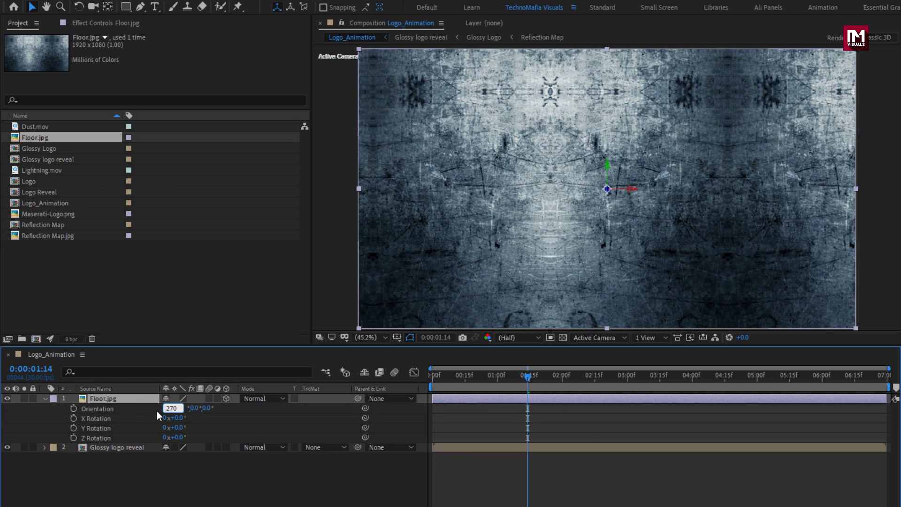
key("Return")
key("p")
left_click(126, 398)
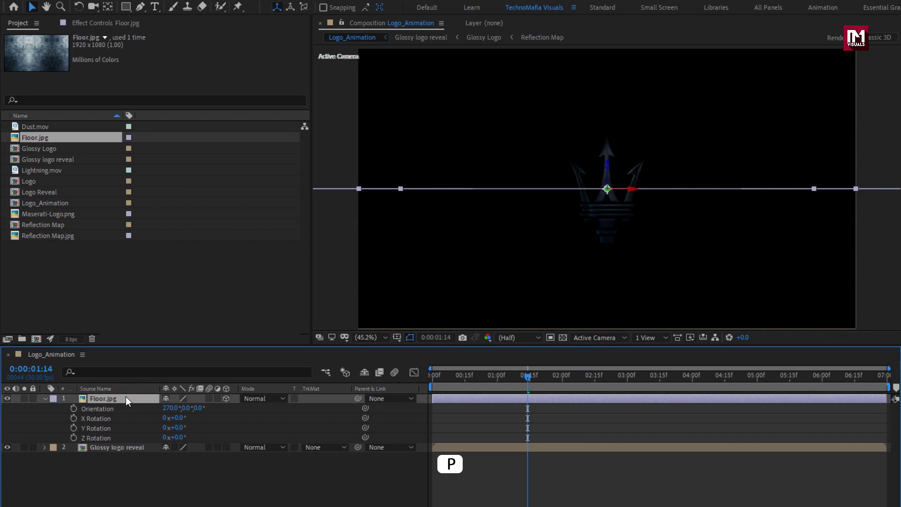
left_click_drag(186, 408, 421, 423)
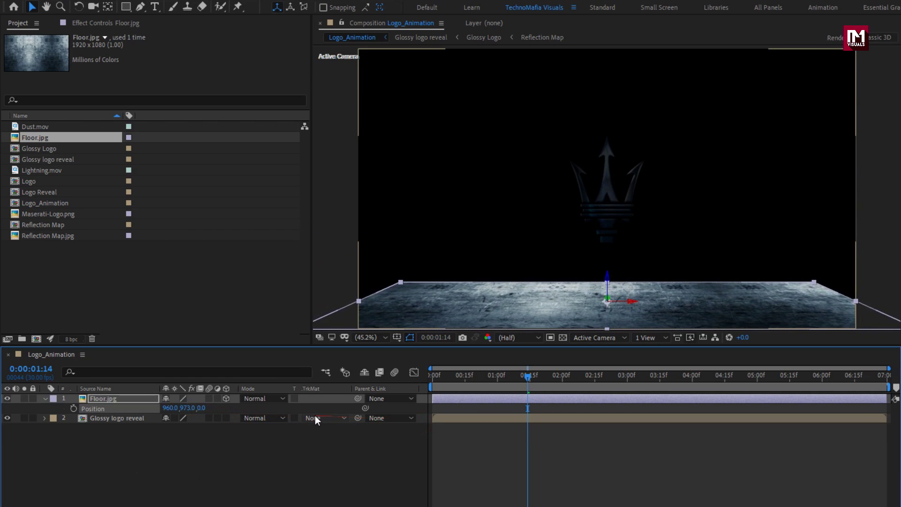
- Apply Motion Tile to Floor.jpg with Mirror Edges, Output Width 190 and Output Height 270
left_click(113, 400)
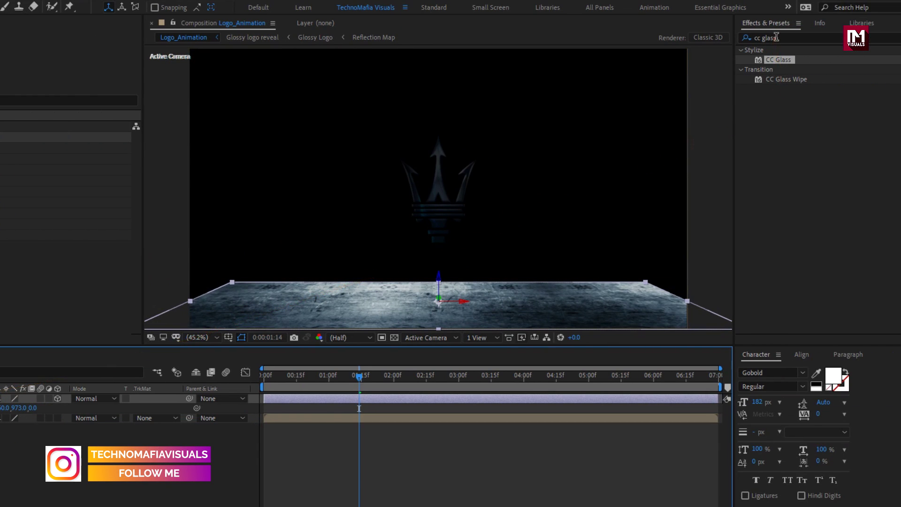
left_click(777, 37)
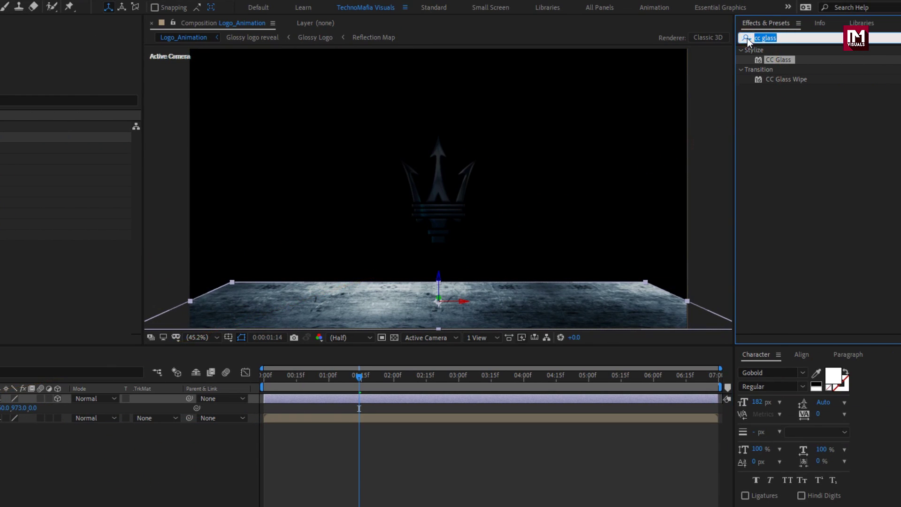
type("motion")
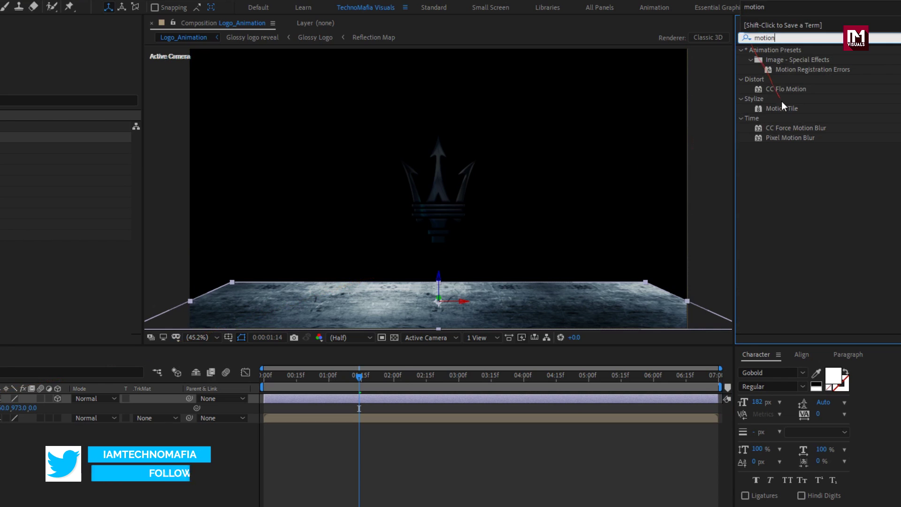
double_click(783, 109)
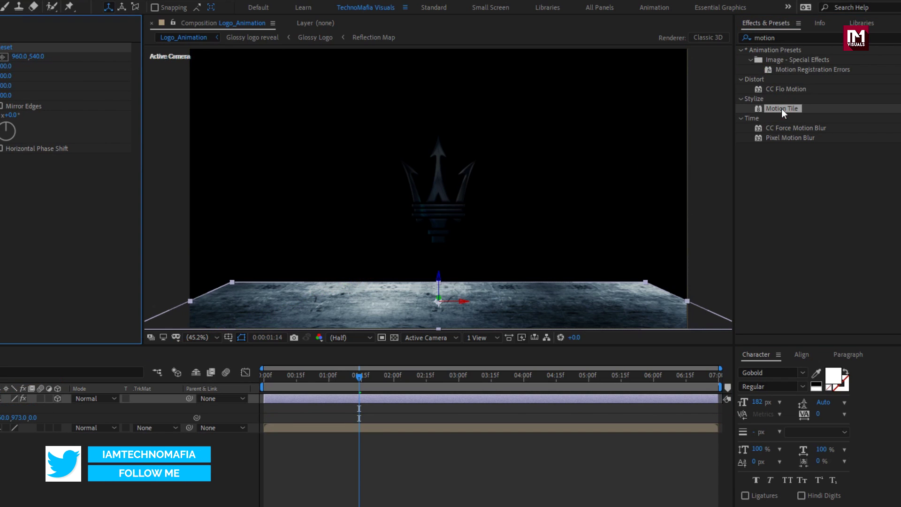
left_click(1, 107)
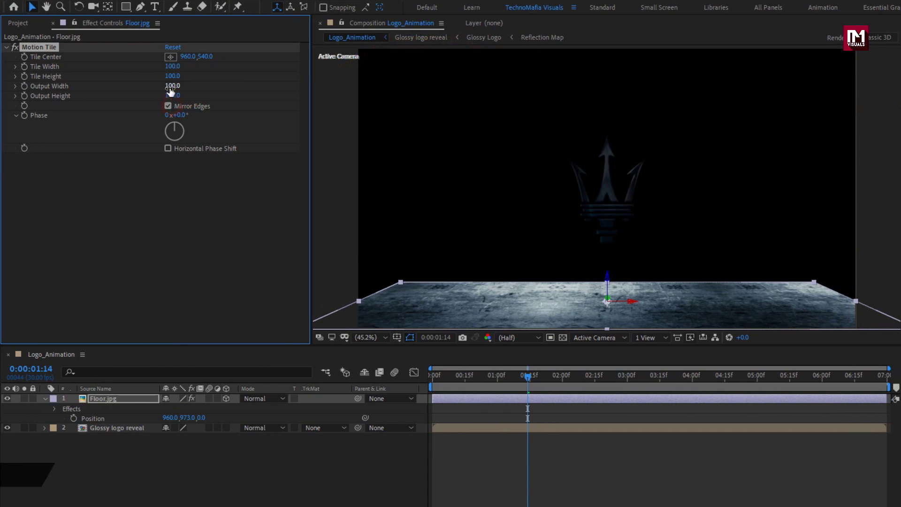
left_click(174, 87)
left_click_drag(171, 95, 180, 97)
left_click(44, 399)
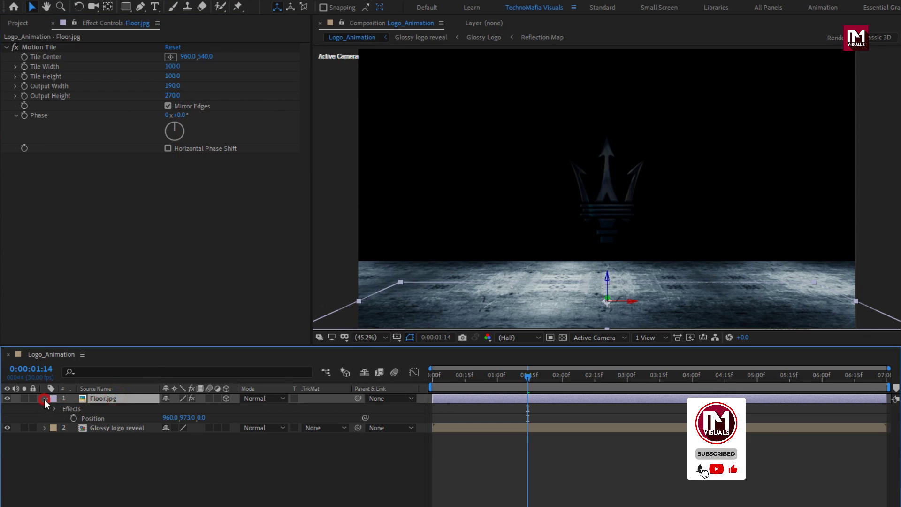
- Pre-compose the floor as Floor, move it below Glossy logo reveal, and hide it
left_click(44, 399)
right_click(102, 400)
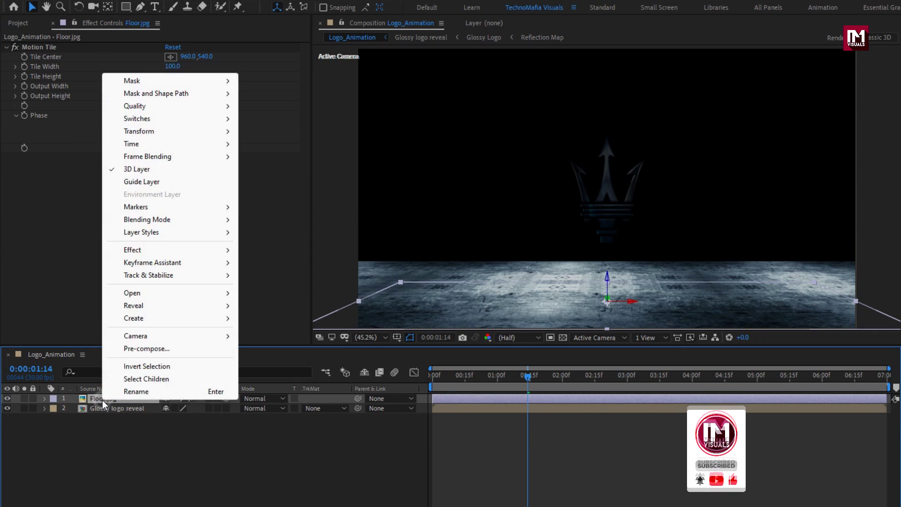
left_click(126, 349)
type("F")
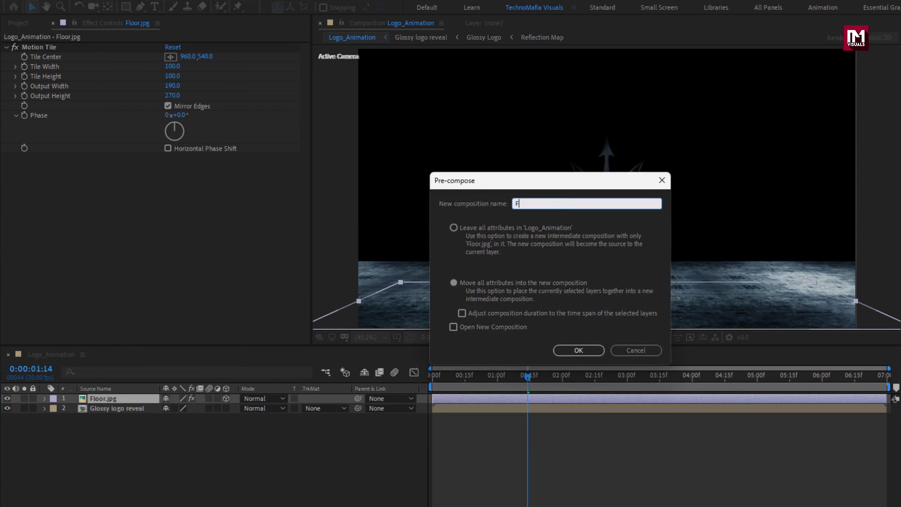
type("loor")
left_click(564, 348)
left_click(114, 399)
left_click_drag(114, 399, 114, 420)
left_click(7, 409)
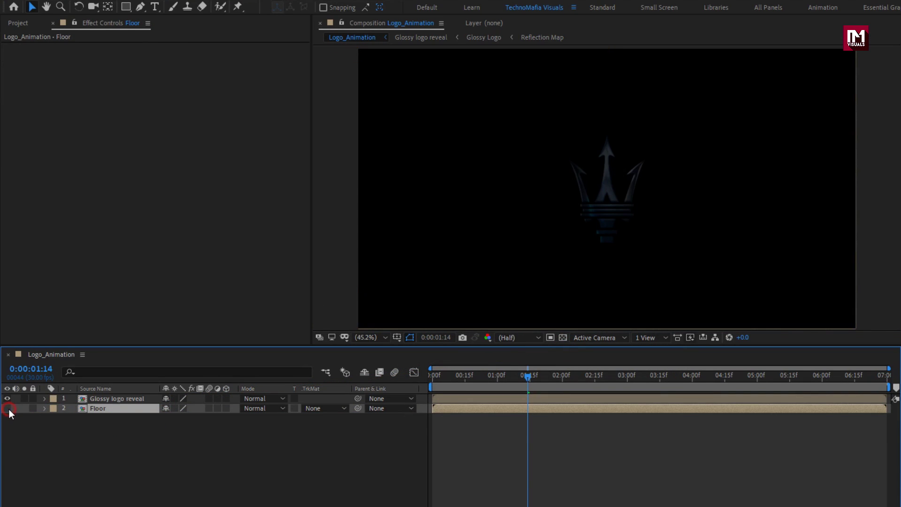
- Apply Mirror to Glossy logo reveal at a 90° angle, with its centre moved down to 1920, 790
left_click(45, 424)
left_click(96, 399)
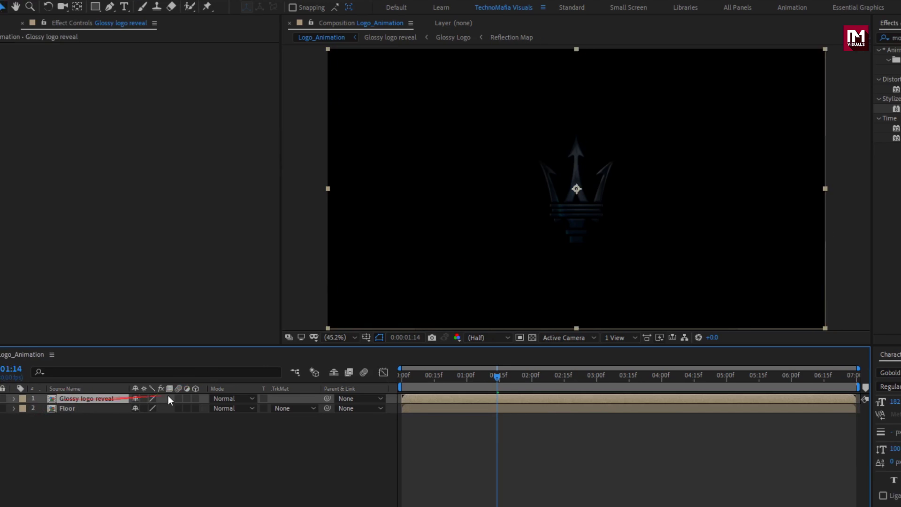
left_click(870, 41)
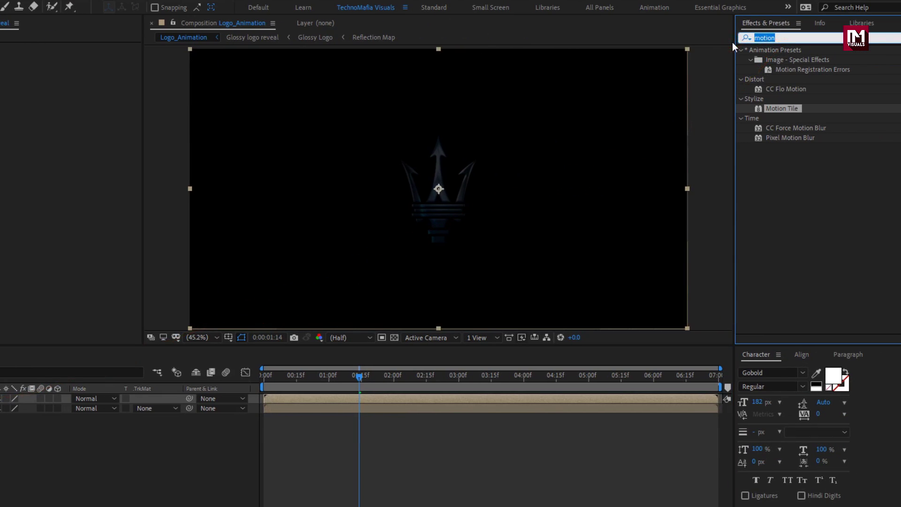
type("mirror")
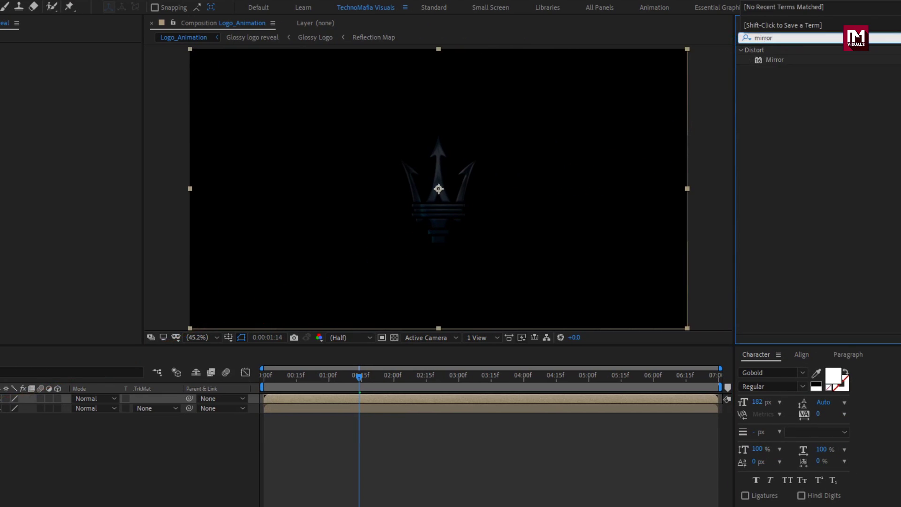
double_click(779, 59)
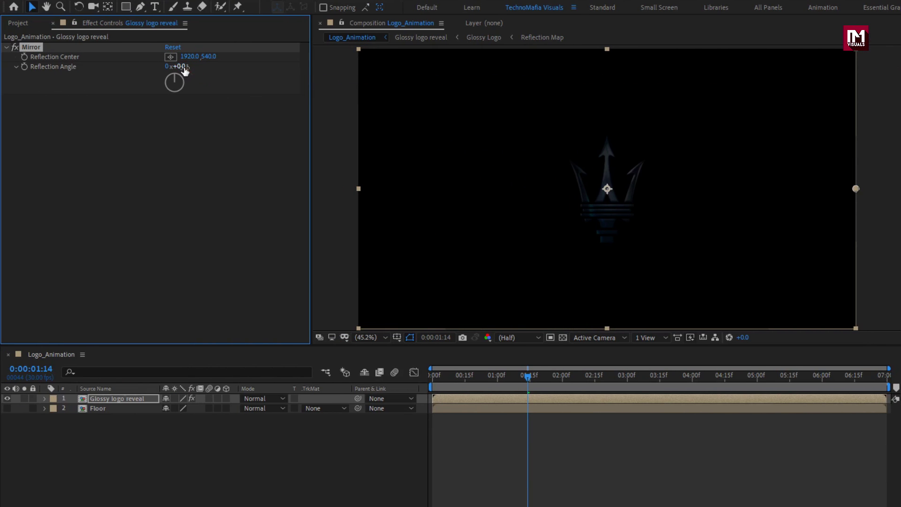
key("Return")
left_click_drag(212, 57, 349, 61)
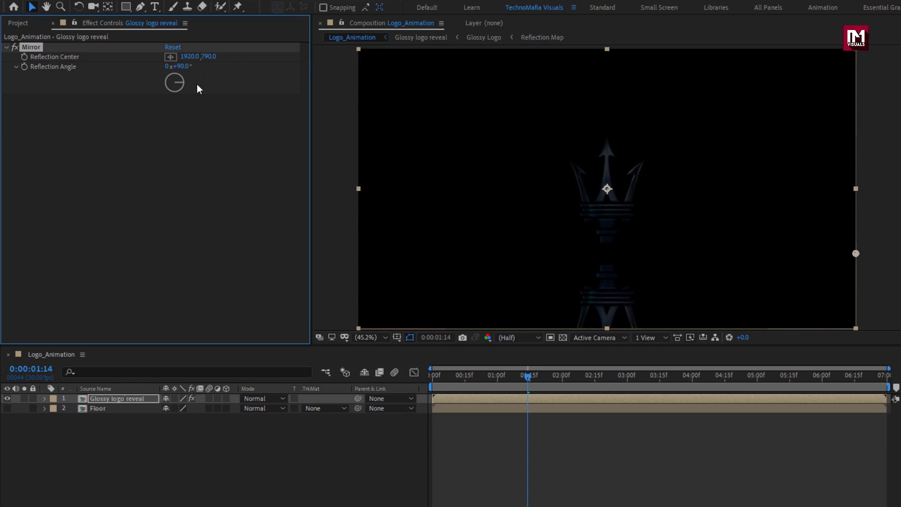
left_click(159, 431)
- Add an adjustment layer with Compound Blur using the Floor layer as the blur layer, maximum blur 150
right_click(158, 430)
mouse_move(196, 300)
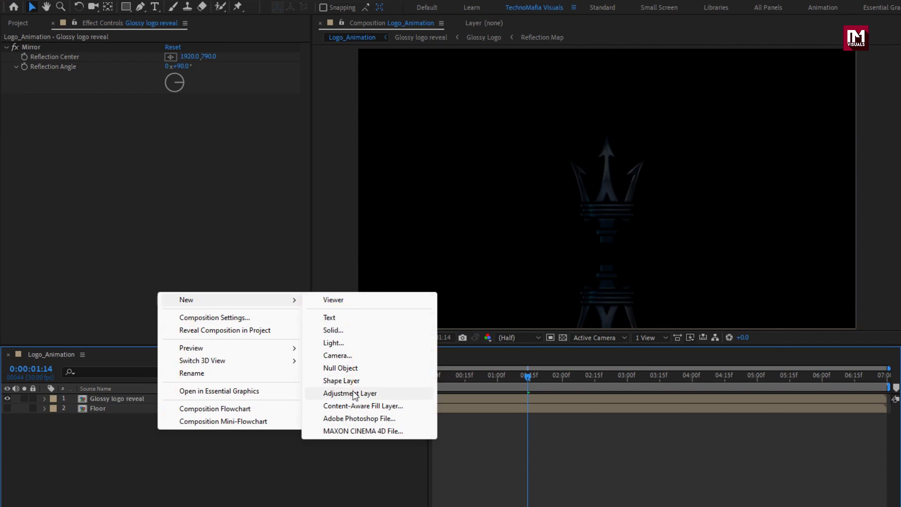
left_click(353, 392)
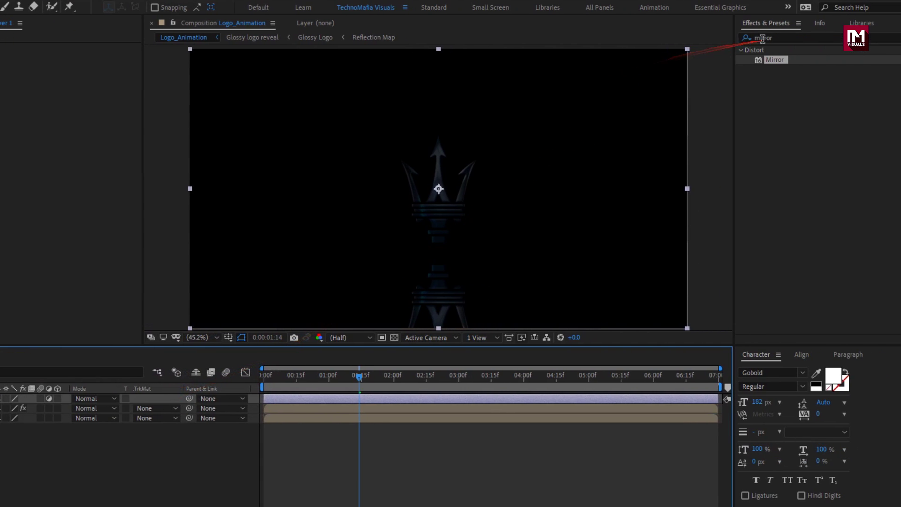
double_click(780, 38)
type("compo")
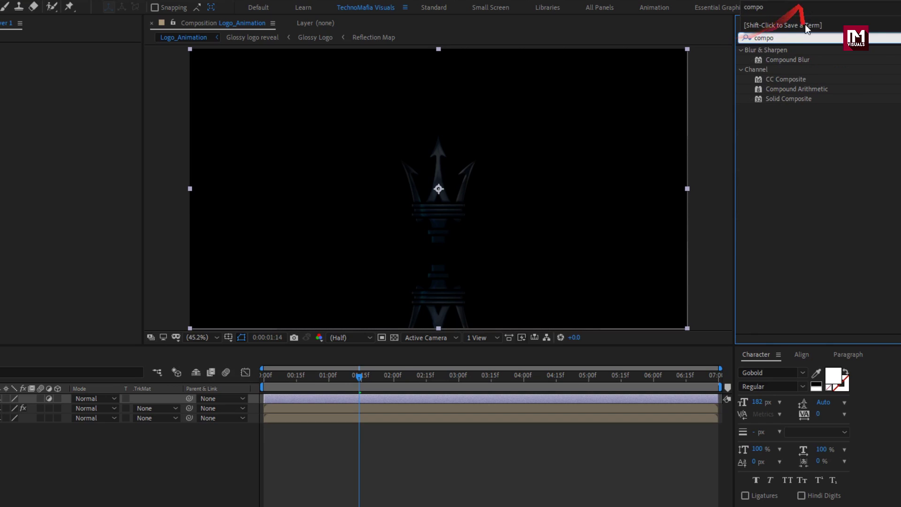
left_click(804, 60)
double_click(801, 60)
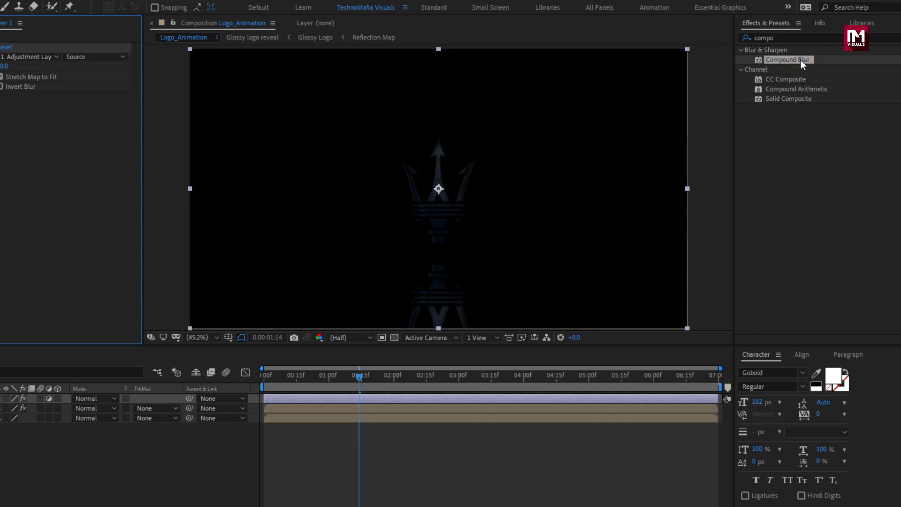
left_click(40, 57)
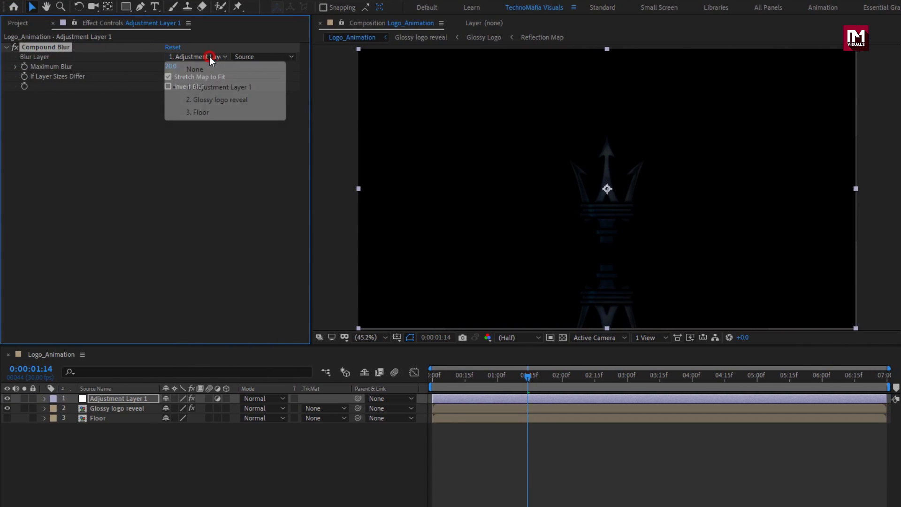
left_click(211, 112)
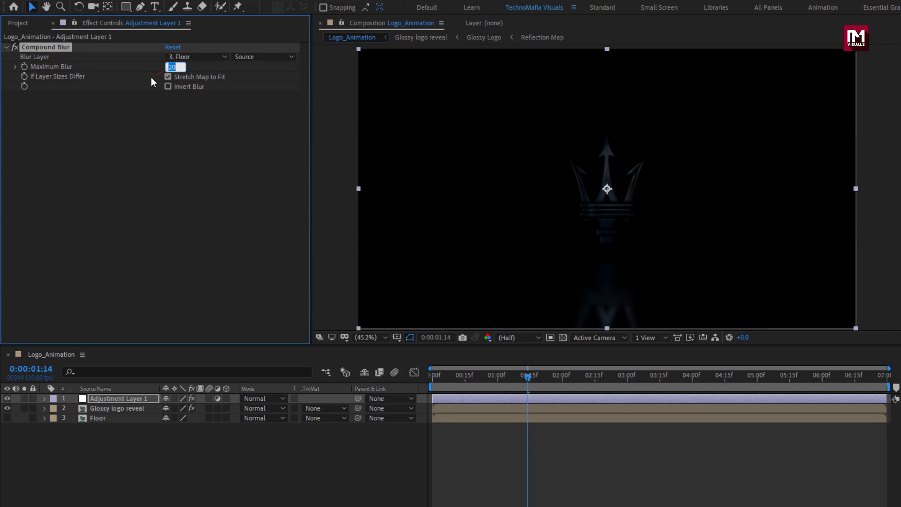
type("150")
key("Return")
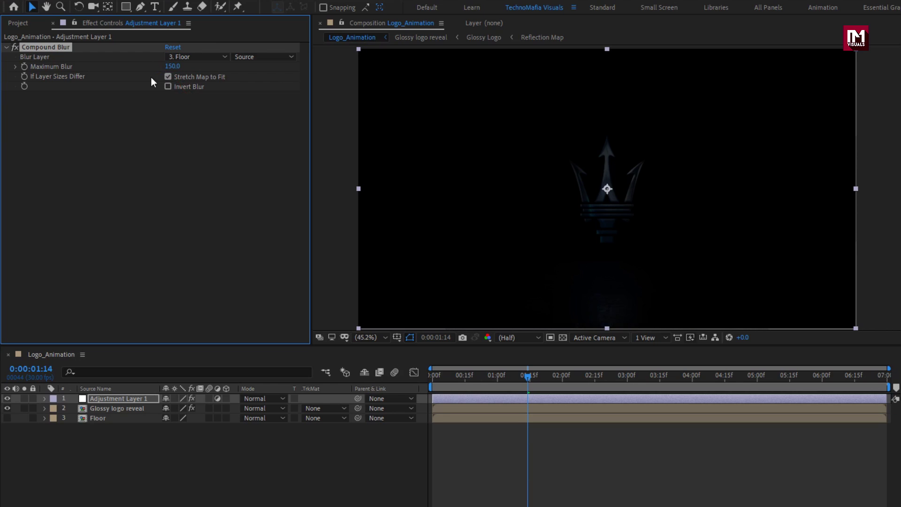
- Scrub between 02:13 and about 3 seconds to check the blurred reflection, then show the project footage list
left_click_drag(474, 380, 509, 380)
left_click(591, 384)
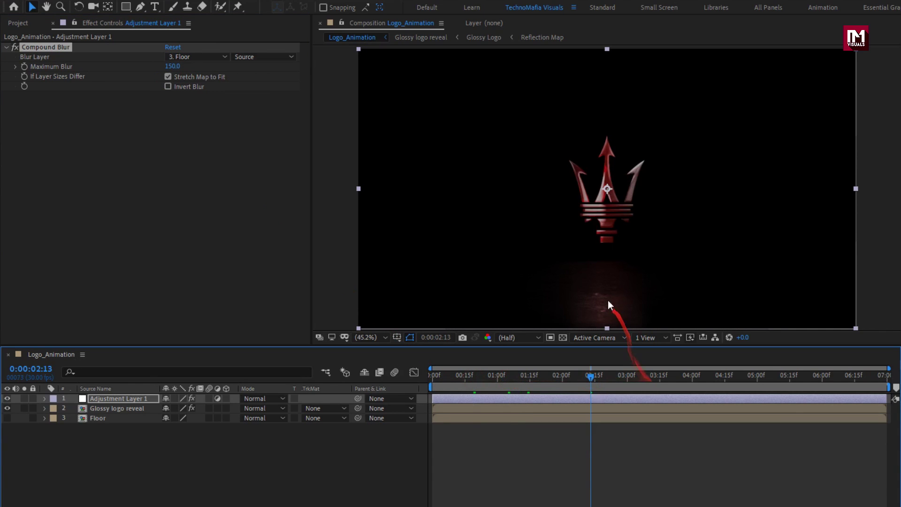
left_click(617, 379)
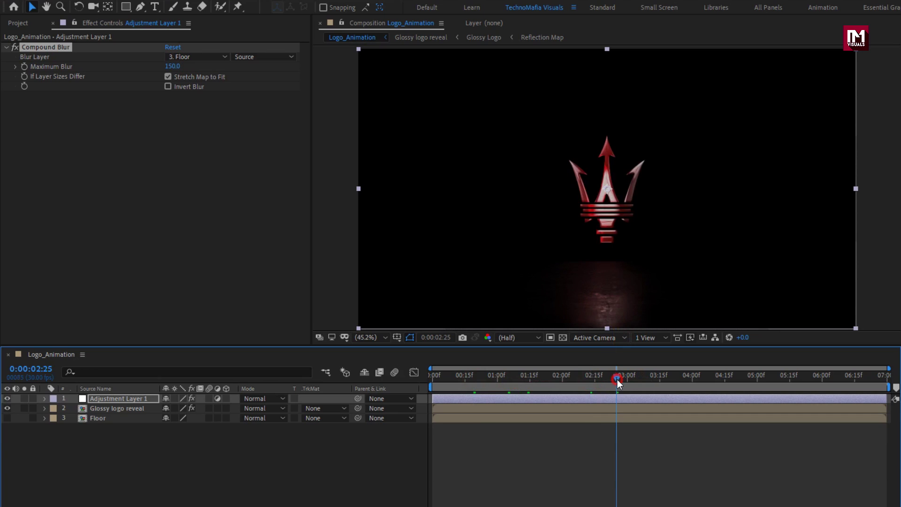
left_click(639, 379)
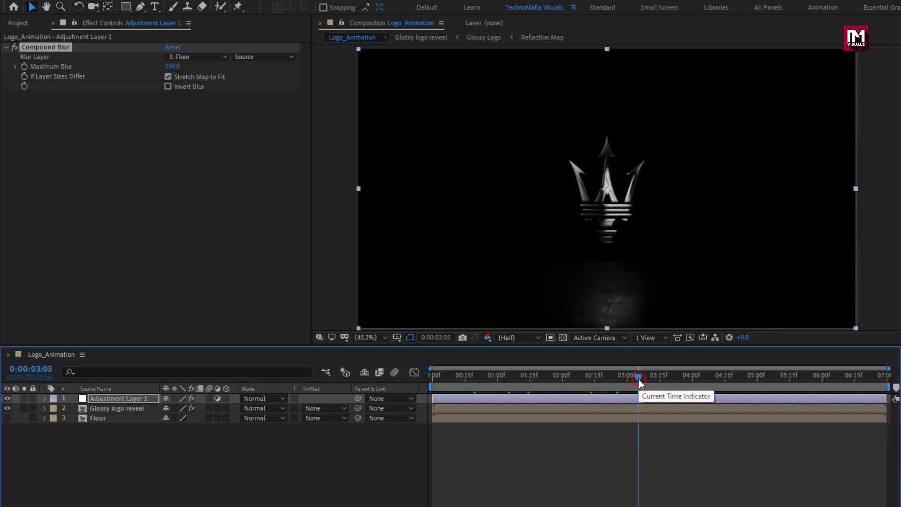
left_click(590, 378)
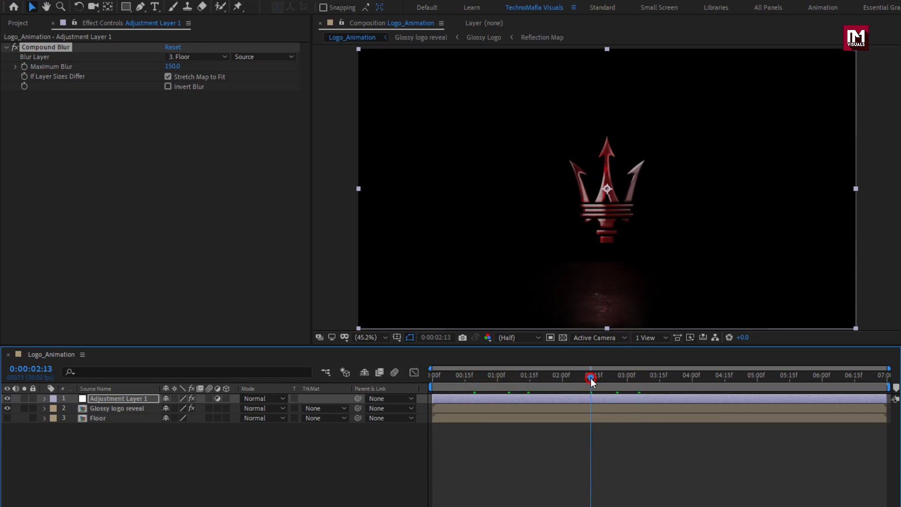
left_click(15, 24)
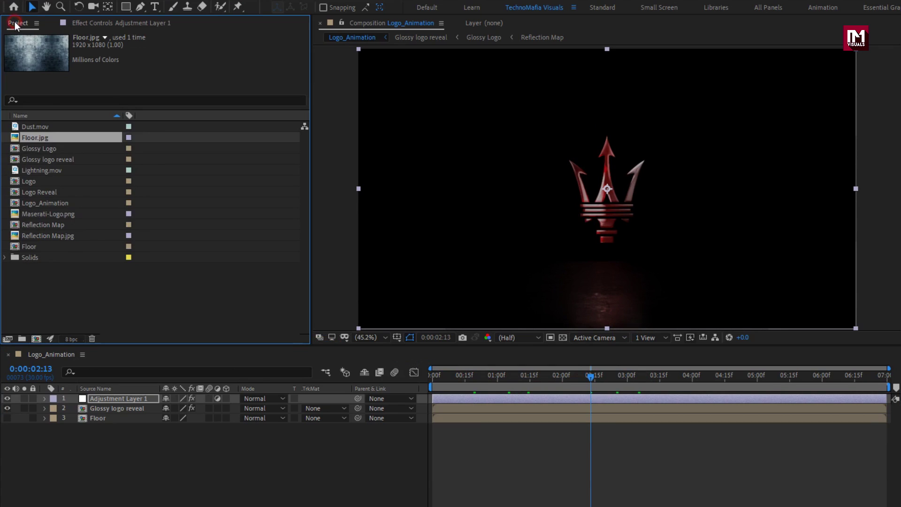
- Add Dust.mov as the top layer and draw a large elliptical mask over it
left_click(31, 129)
left_click_drag(33, 129, 129, 398)
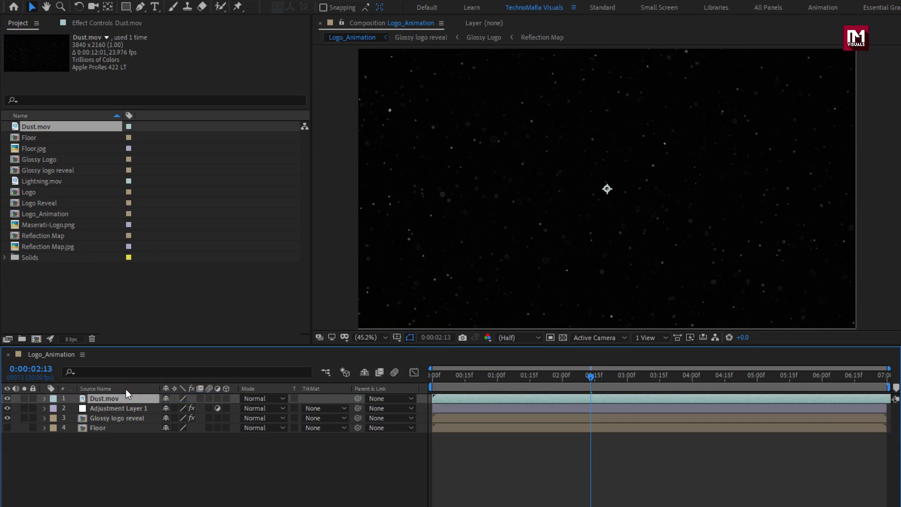
left_click_drag(127, 12, 193, 32)
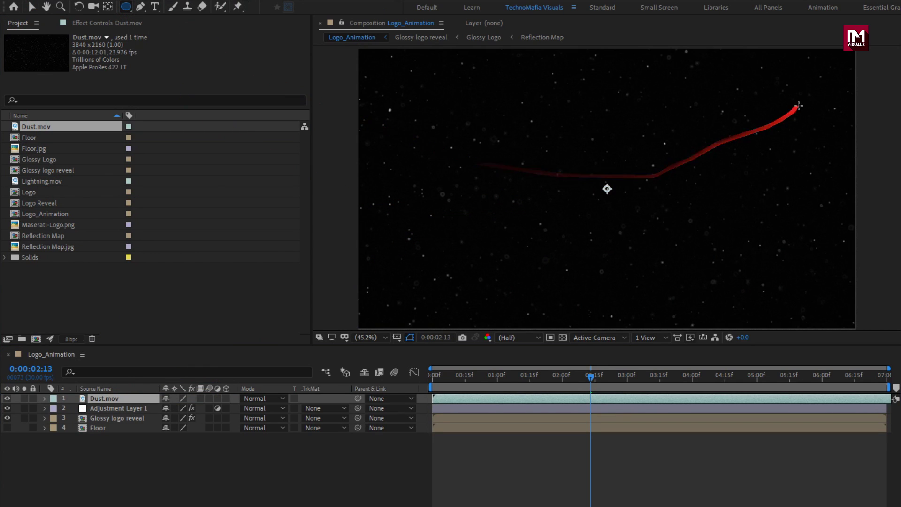
left_click_drag(818, 86, 398, 289)
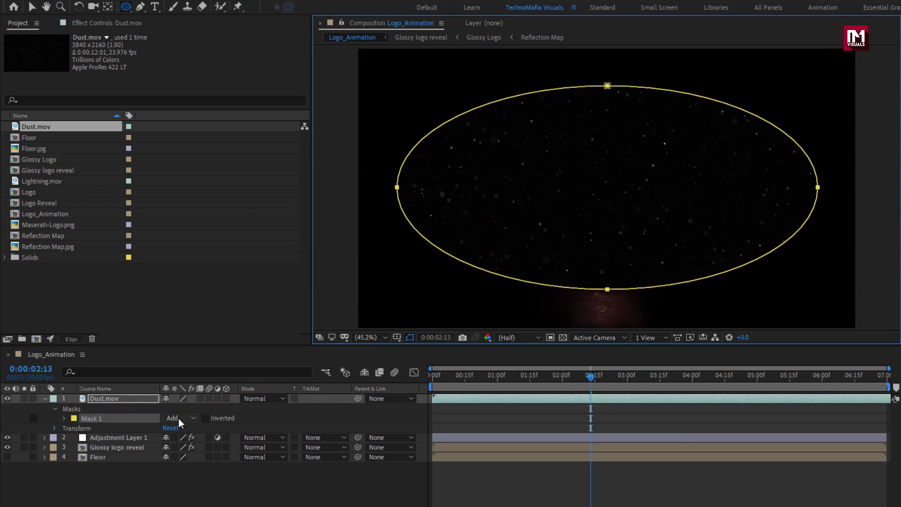
- Feather the dust layer's Mask 1 by 500 pixels
left_click(64, 419)
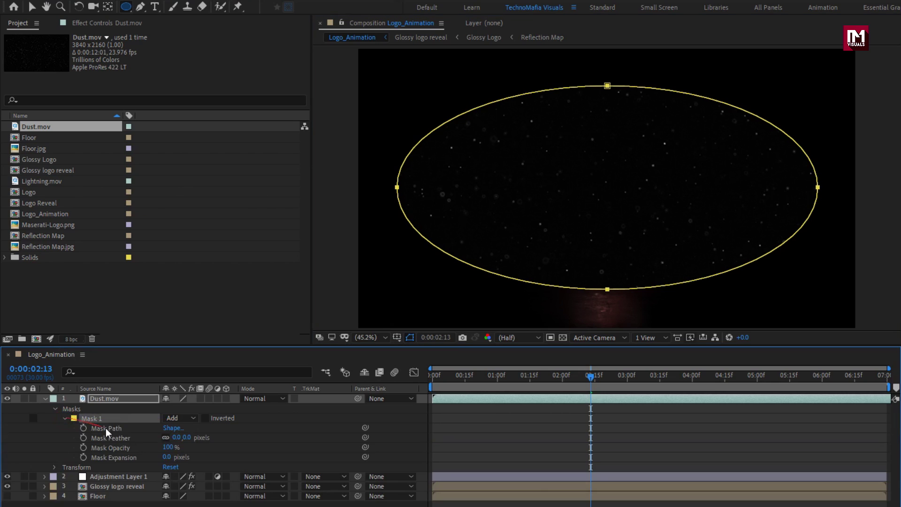
left_click(186, 437)
key("Return")
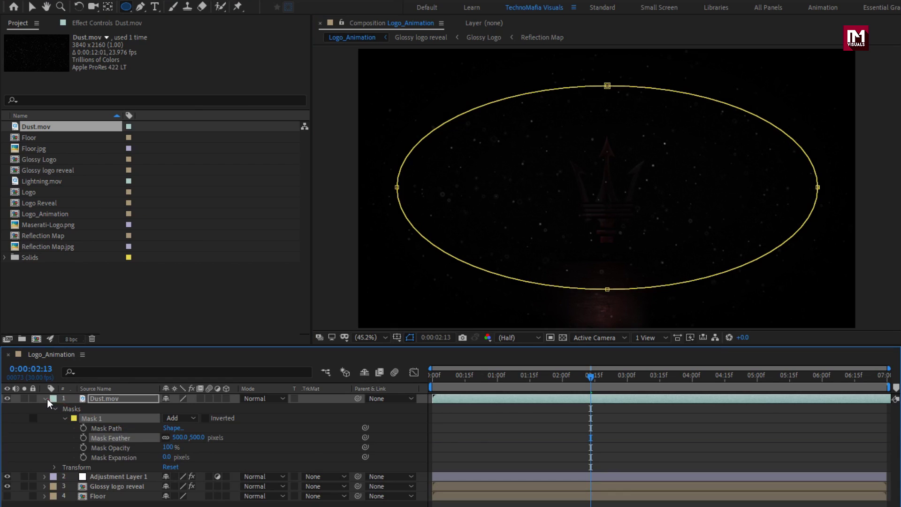
left_click(45, 398)
- Keyframe Dust.mov's opacity at 2 seconds with a value of 50%
left_click(106, 398)
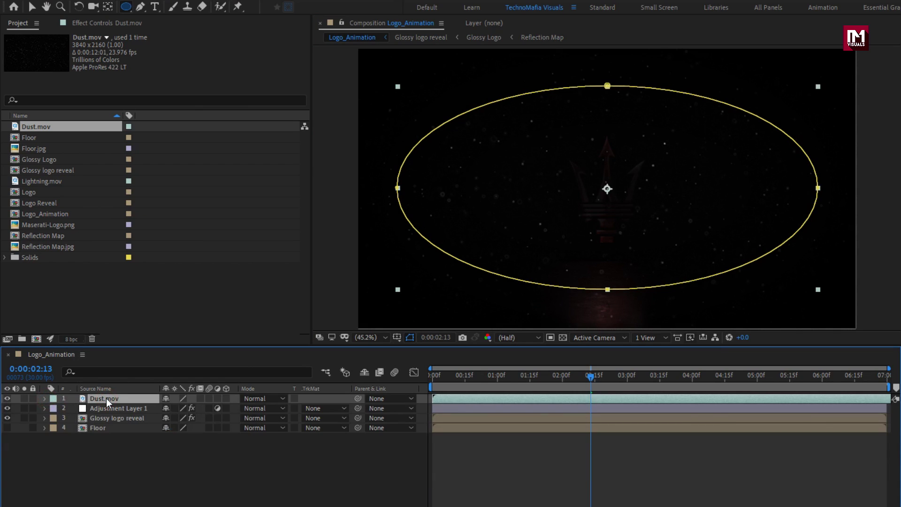
key("t")
left_click(563, 379)
left_click_drag(565, 382, 563, 383)
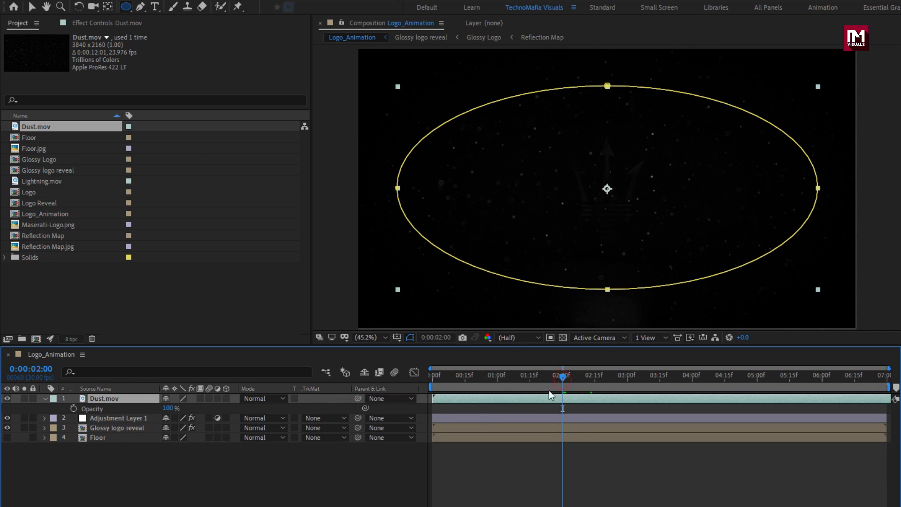
left_click(74, 409)
left_click(167, 409)
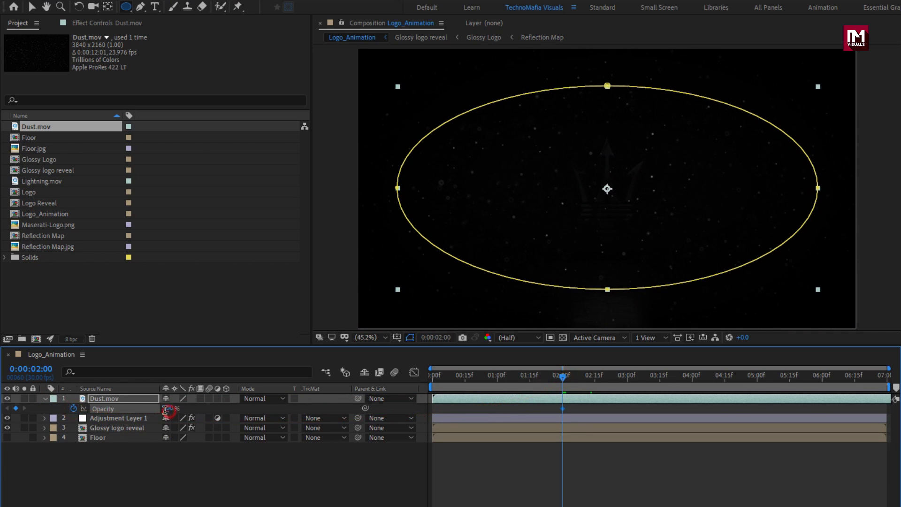
type("50")
key("Return")
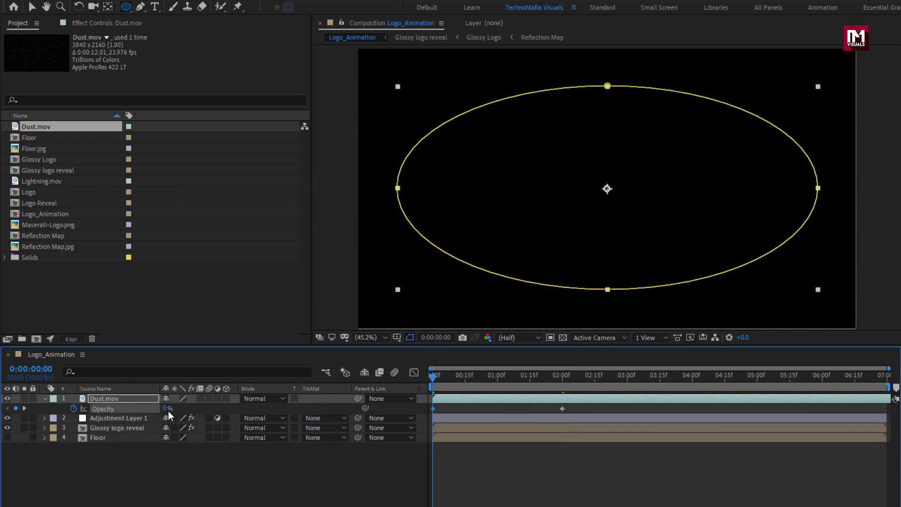
left_click(46, 399)
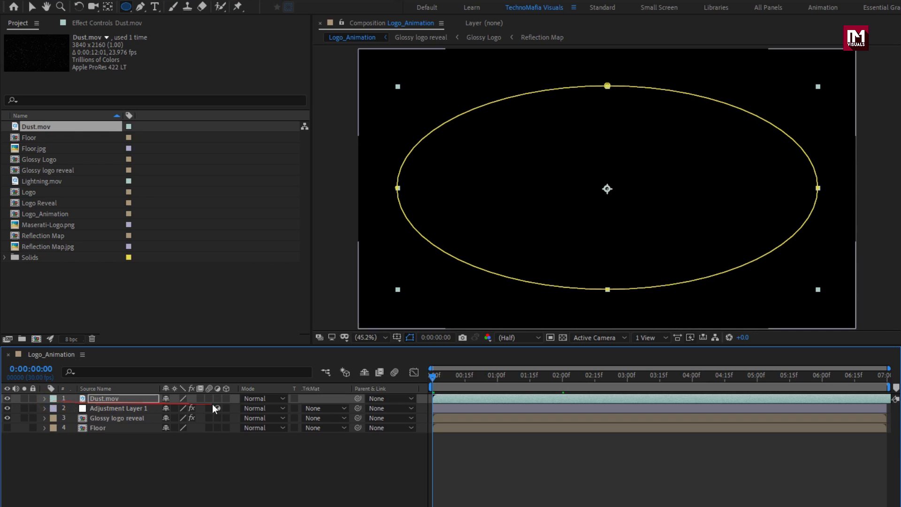
- Set Dust.mov's blending mode to Add
left_click(250, 400)
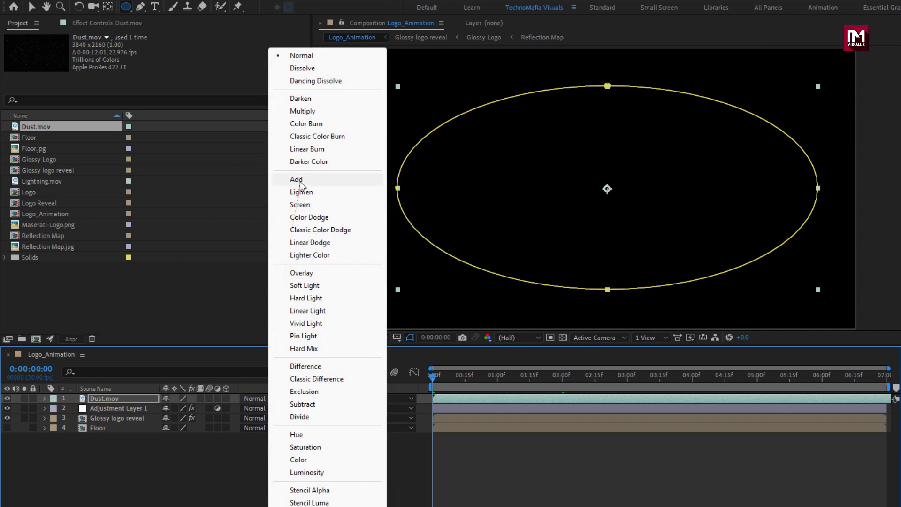
left_click(300, 181)
left_click(628, 376)
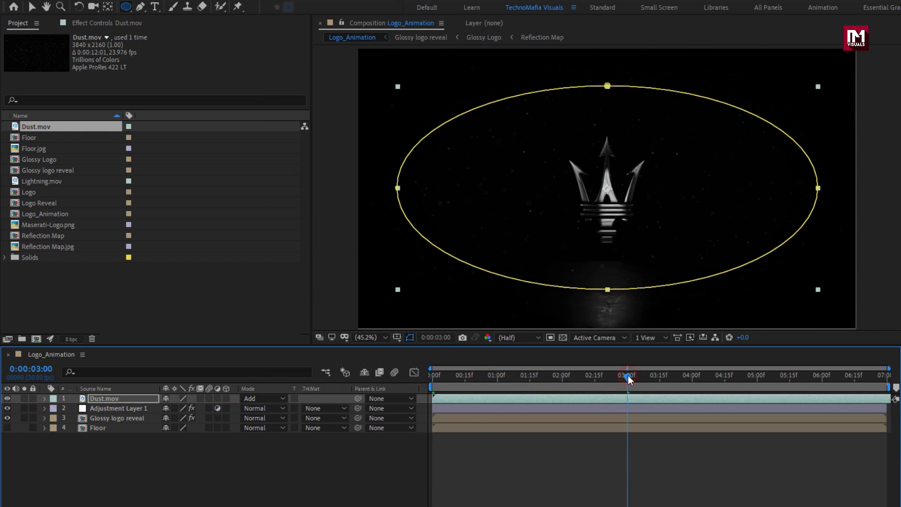
left_click(348, 455)
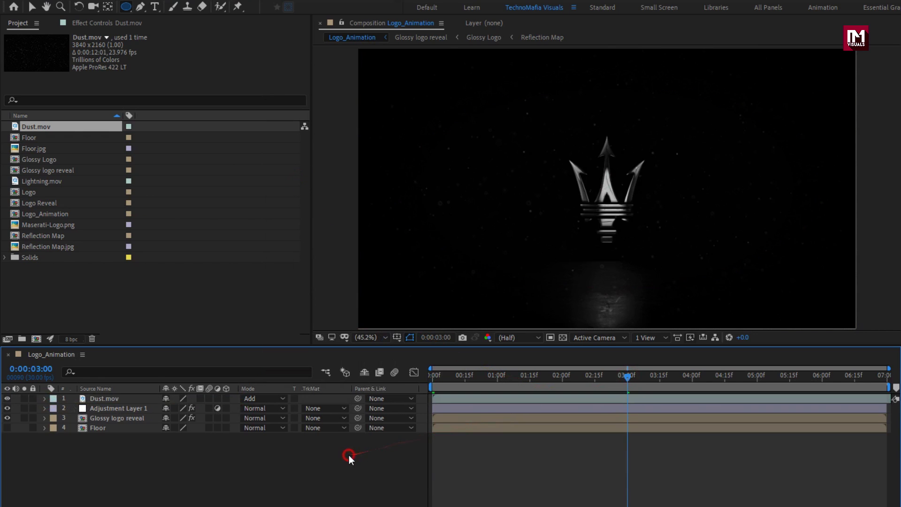
- Turn on the 3D Layer switch for Glossy logo reveal and Dust.mov
left_click(129, 416)
left_click(226, 418)
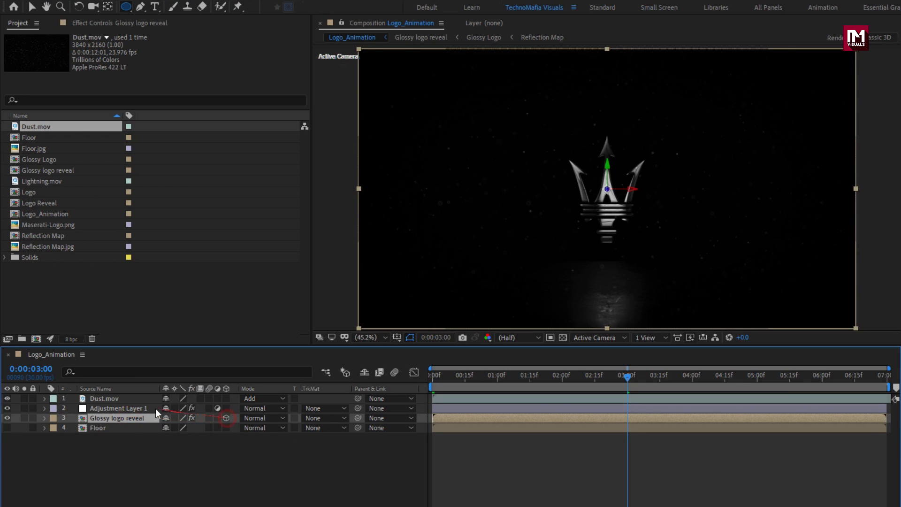
left_click(116, 399)
left_click(226, 398)
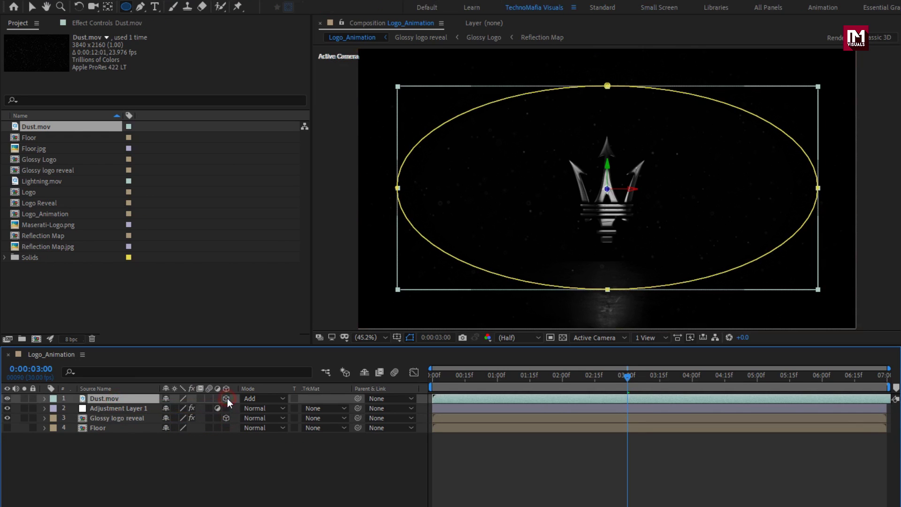
left_click(206, 446)
- Add a new camera with the default 50mm settings
right_click(198, 444)
mouse_move(224, 317)
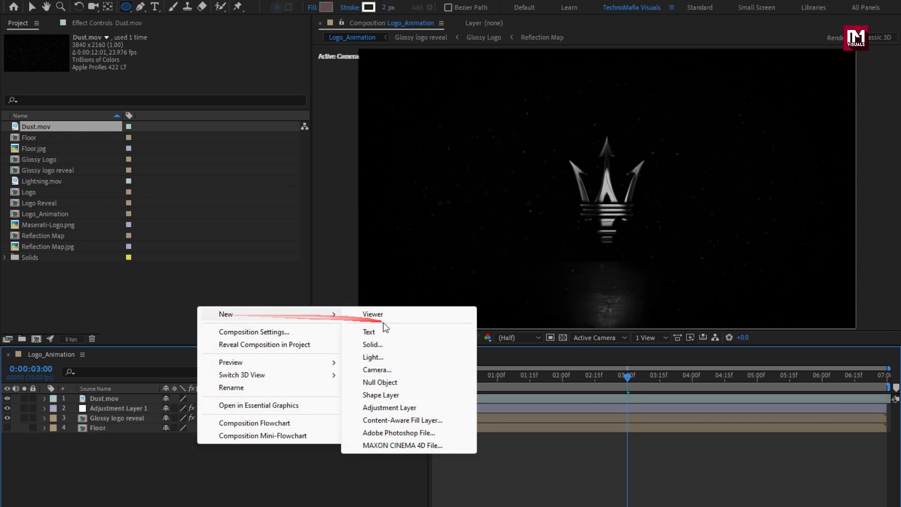
left_click(383, 369)
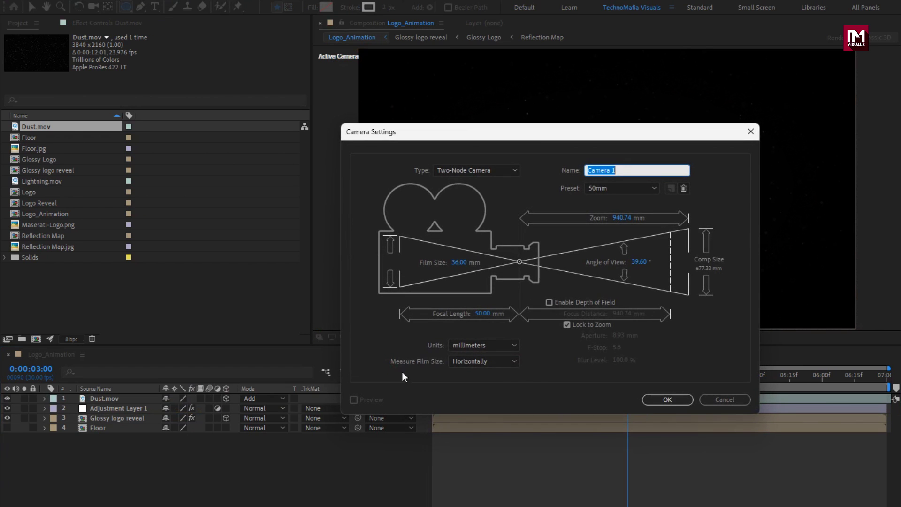
left_click(660, 401)
- Add a 3D Null 1 and parent Camera 1 to it
right_click(179, 446)
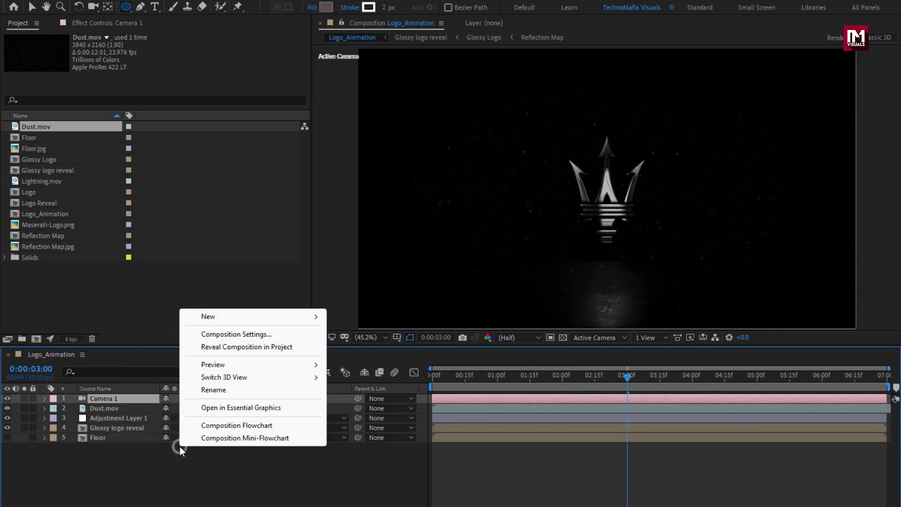
mouse_move(211, 316)
left_click(368, 385)
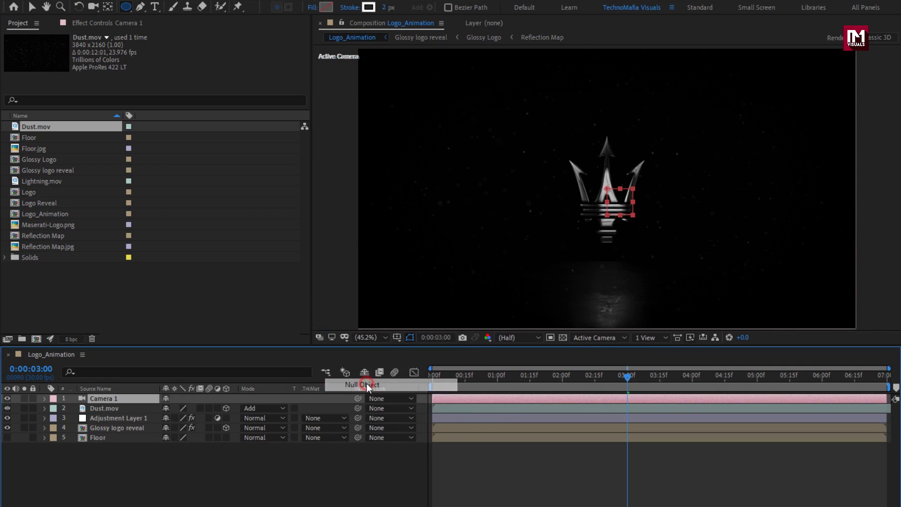
left_click(226, 398)
left_click(118, 408)
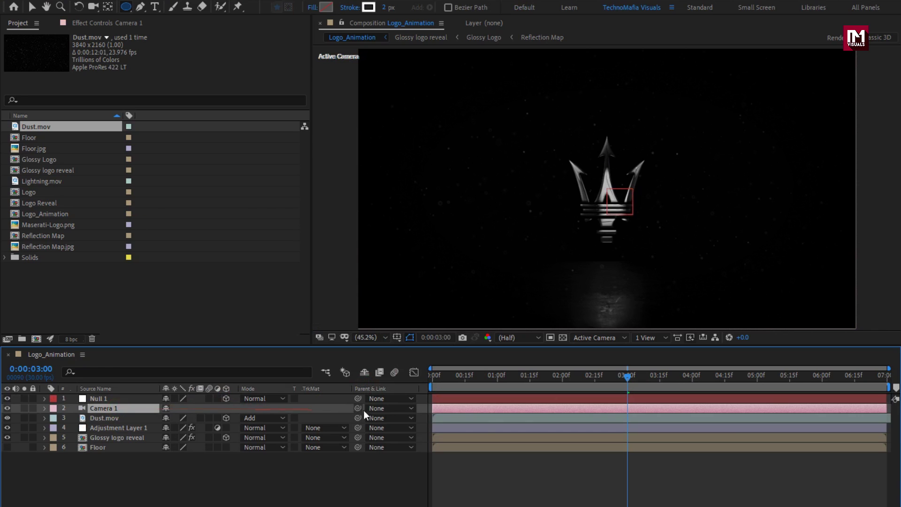
left_click(409, 409)
left_click(438, 436)
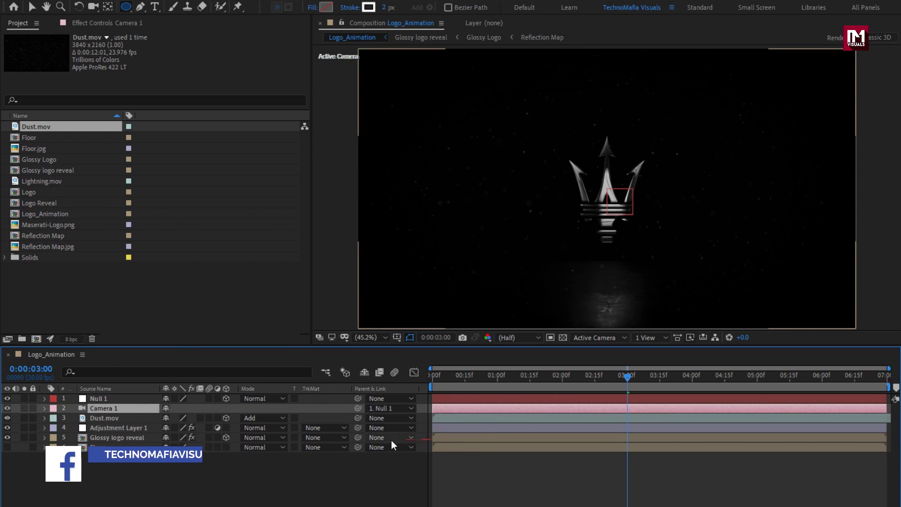
left_click(117, 397)
key("p")
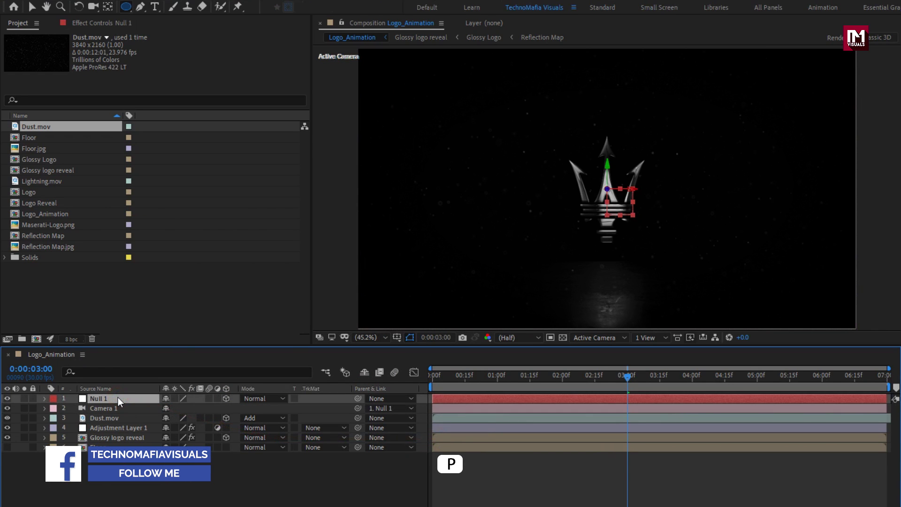
- Keyframe Null 1's Z position from -74 at the start to 189 at 6:29, then preview
left_click(427, 377)
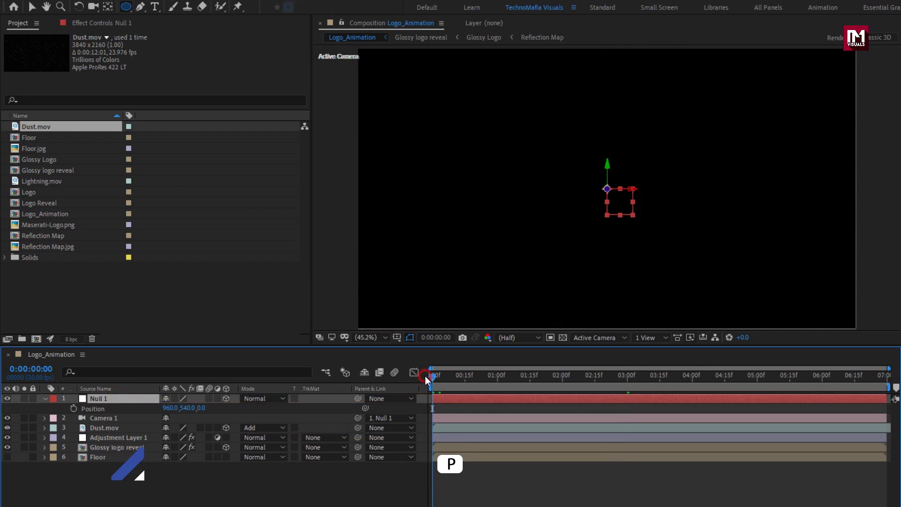
left_click(73, 408)
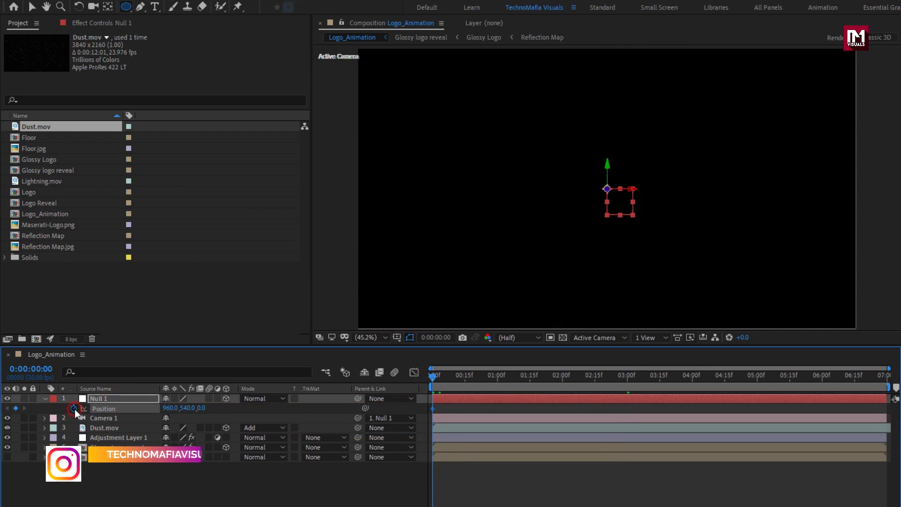
left_click_drag(586, 375, 886, 380)
left_click_drag(203, 410, 307, 407)
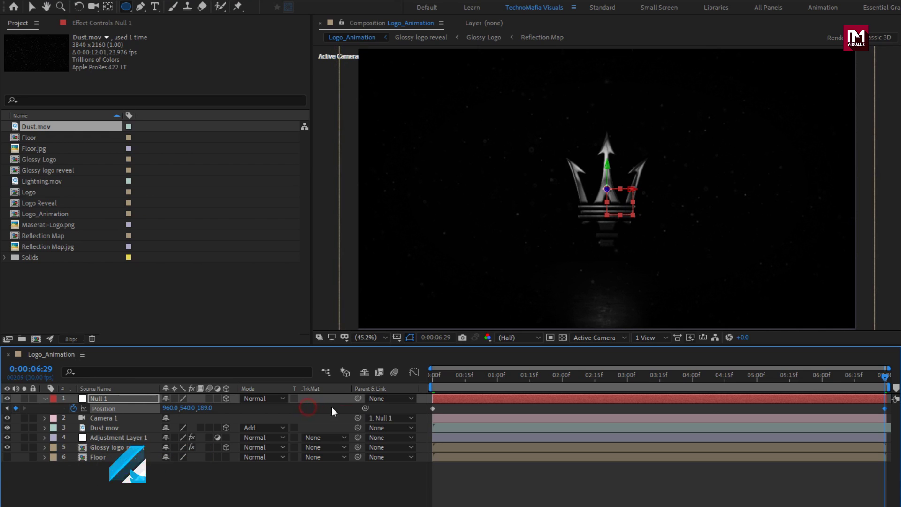
left_click(426, 378)
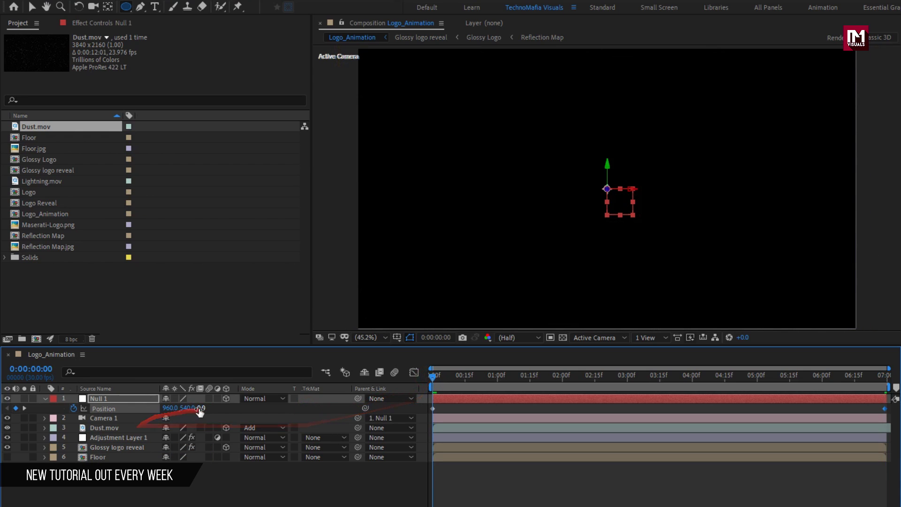
left_click_drag(189, 410, 166, 410)
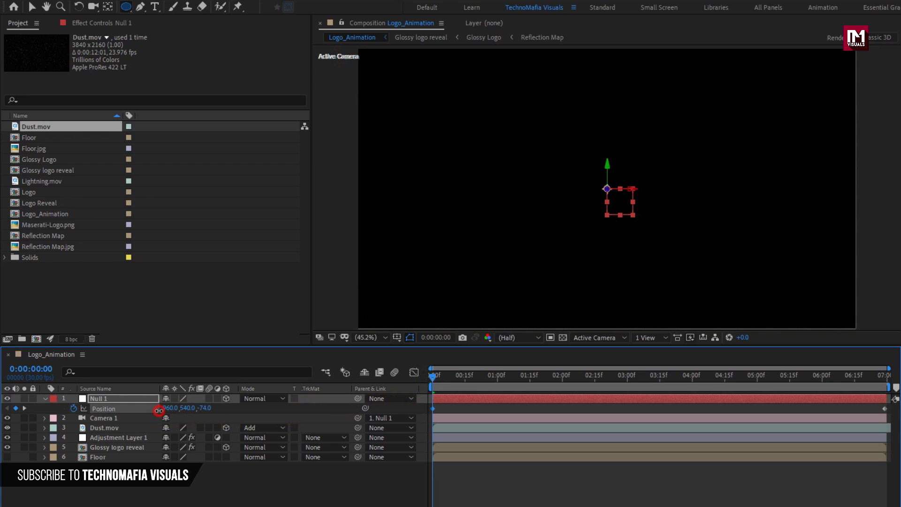
left_click(45, 399)
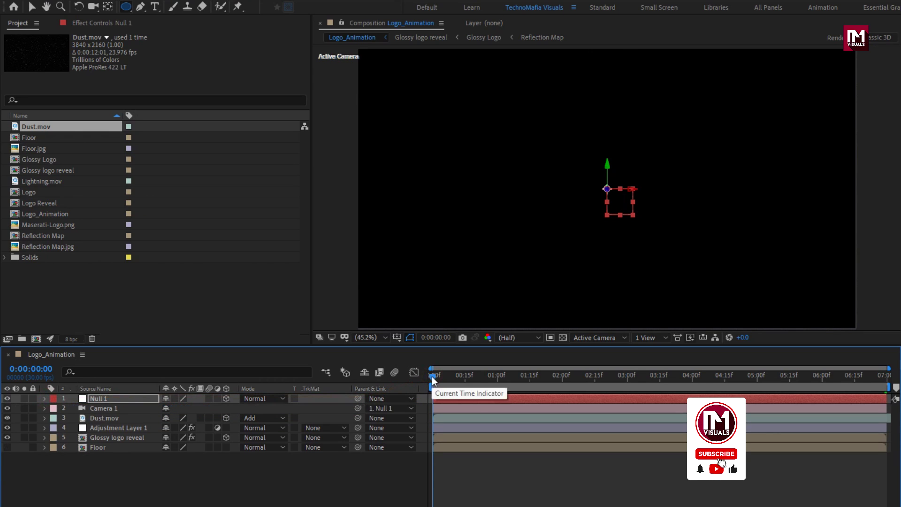
key("space")
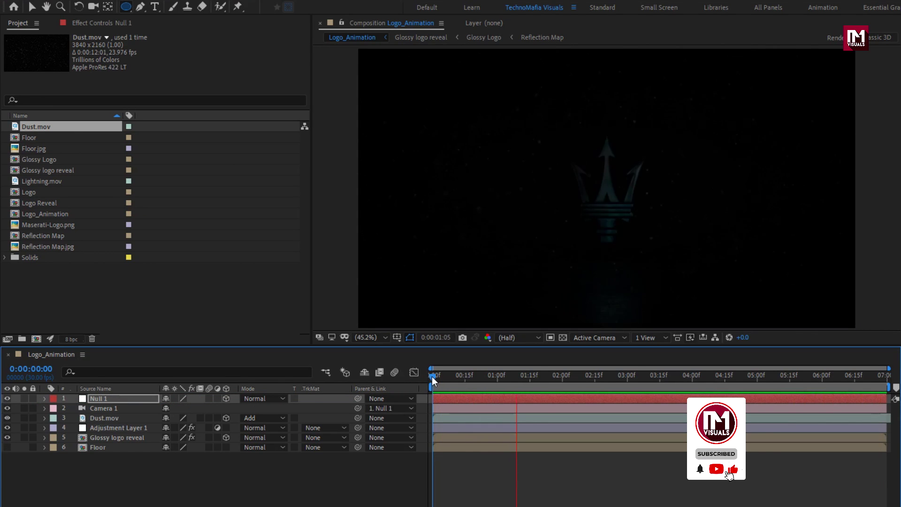